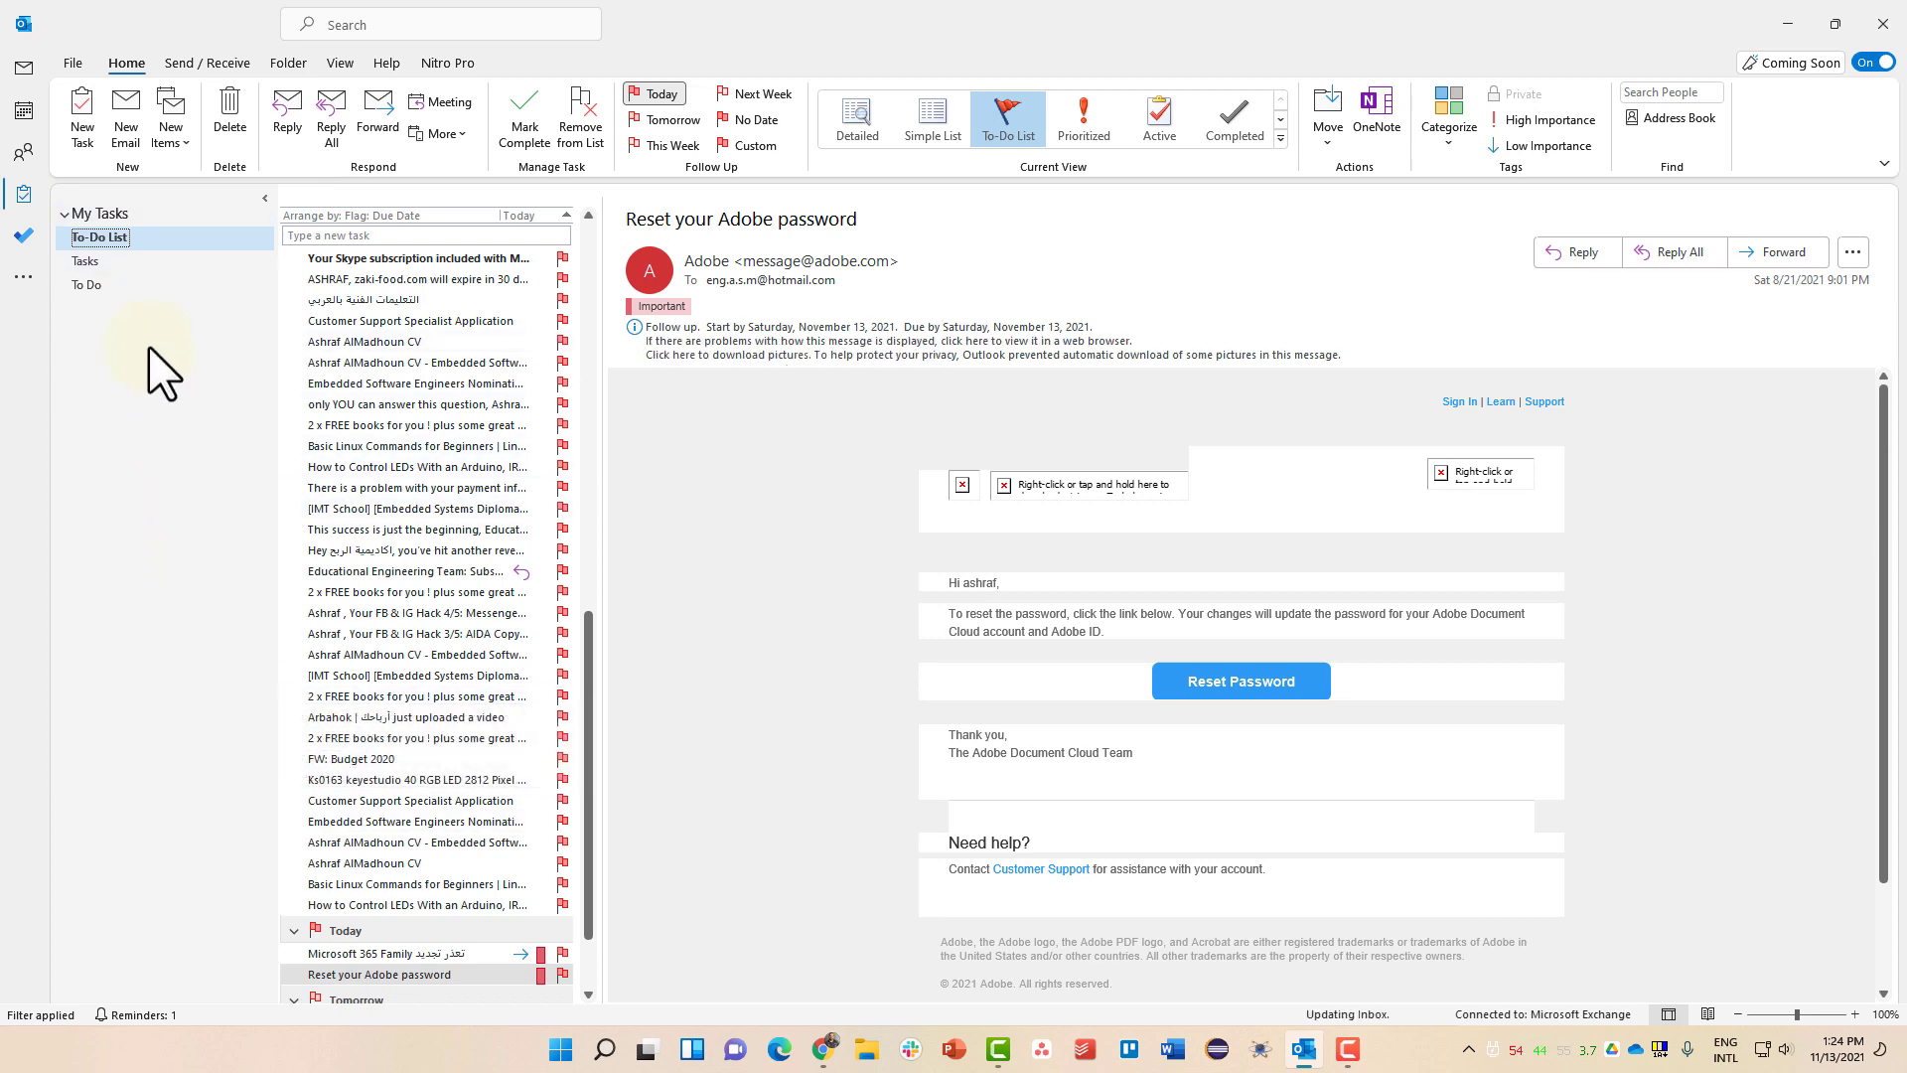
# Create a new task folder named "My To Do List 2022"
pyautogui.rightClick(123, 234)
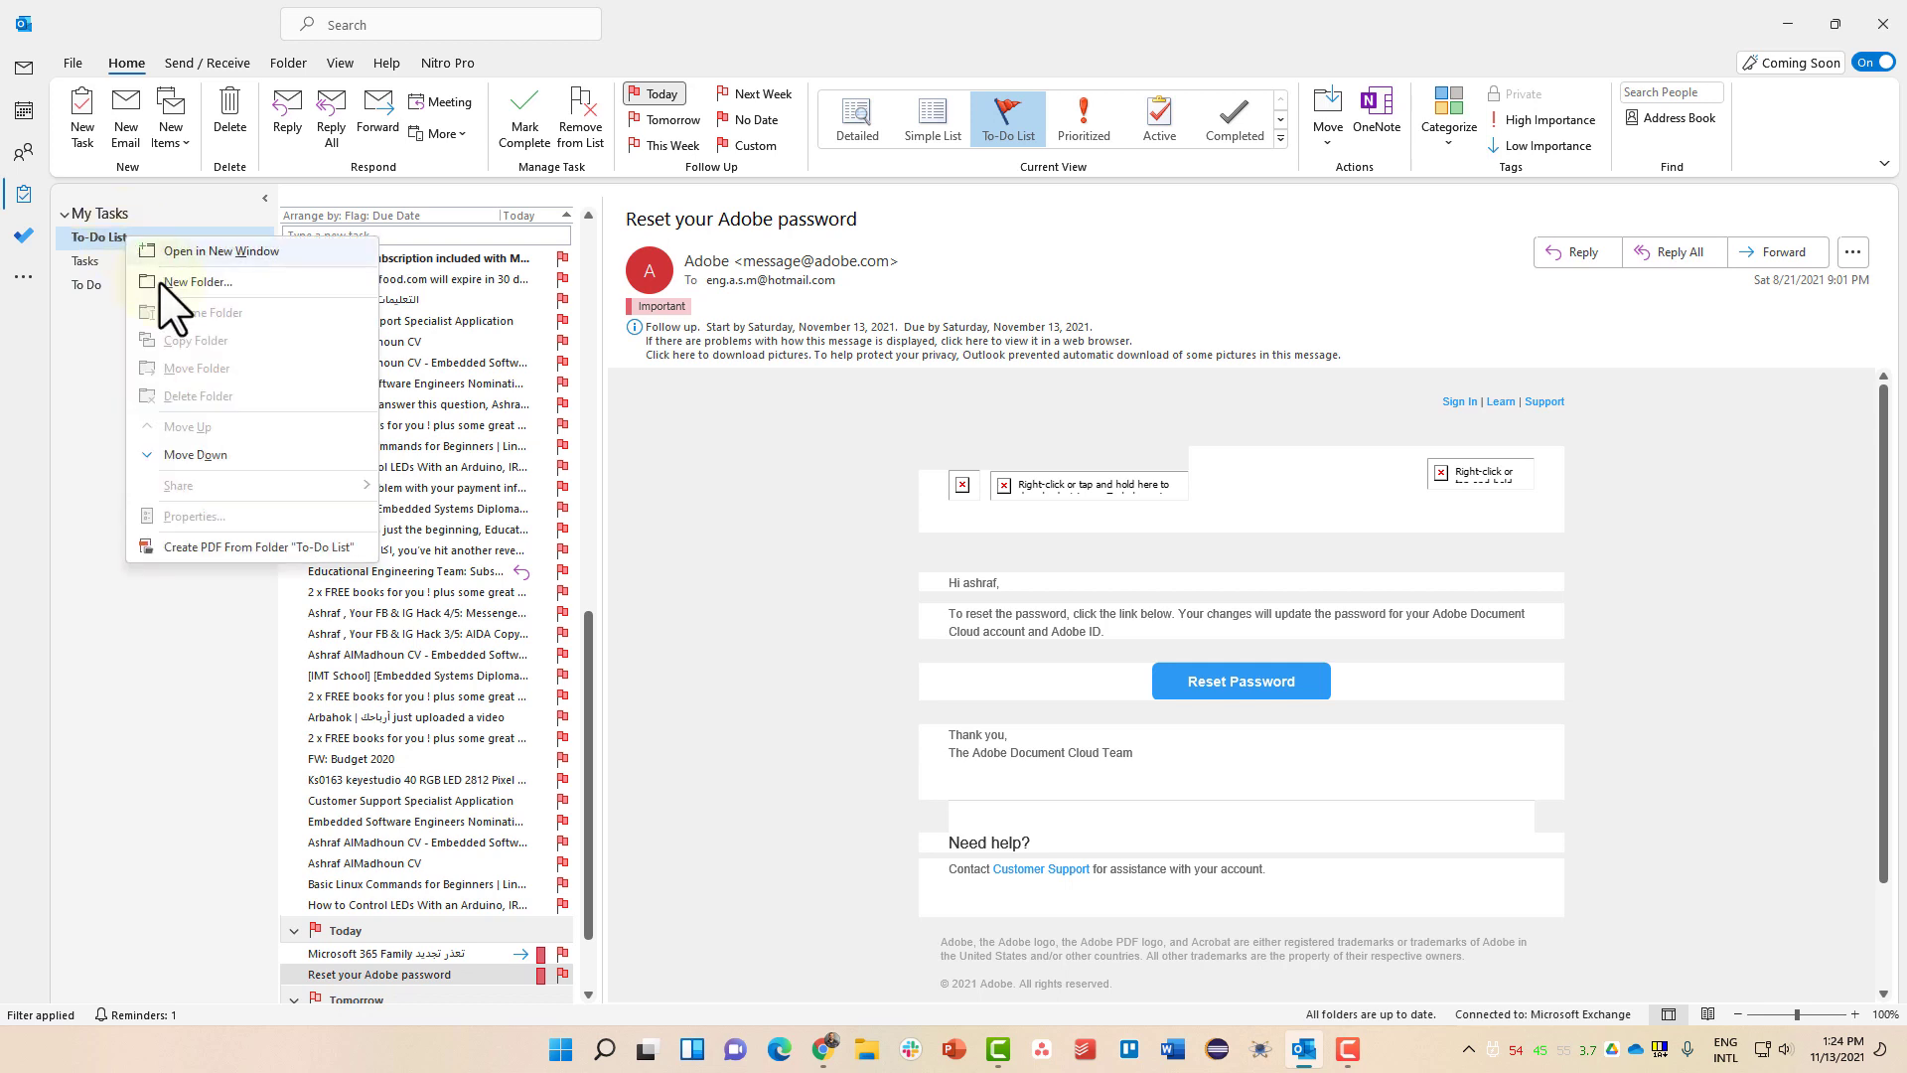
pyautogui.click(159, 283)
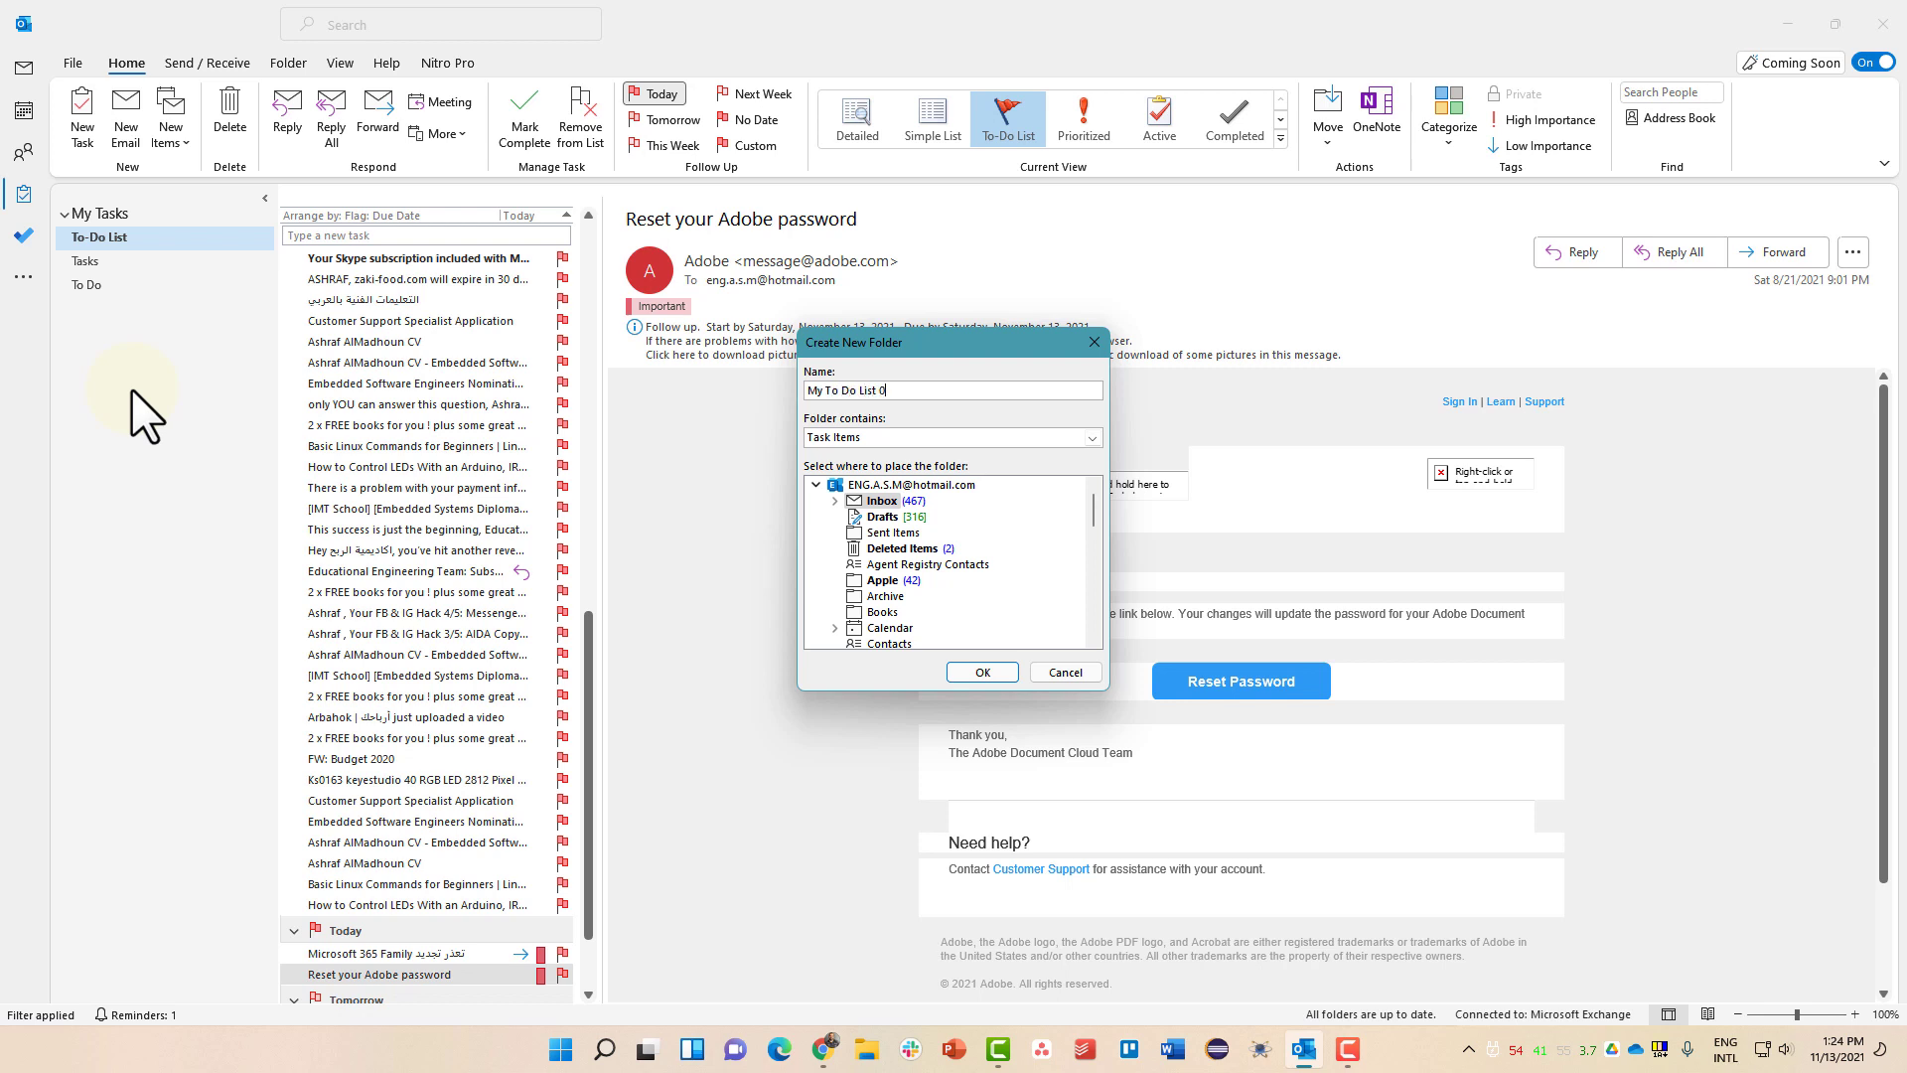
pyautogui.press('BackSpace')
pyautogui.press('BackSpace')
pyautogui.write('2022')
pyautogui.press('Return')
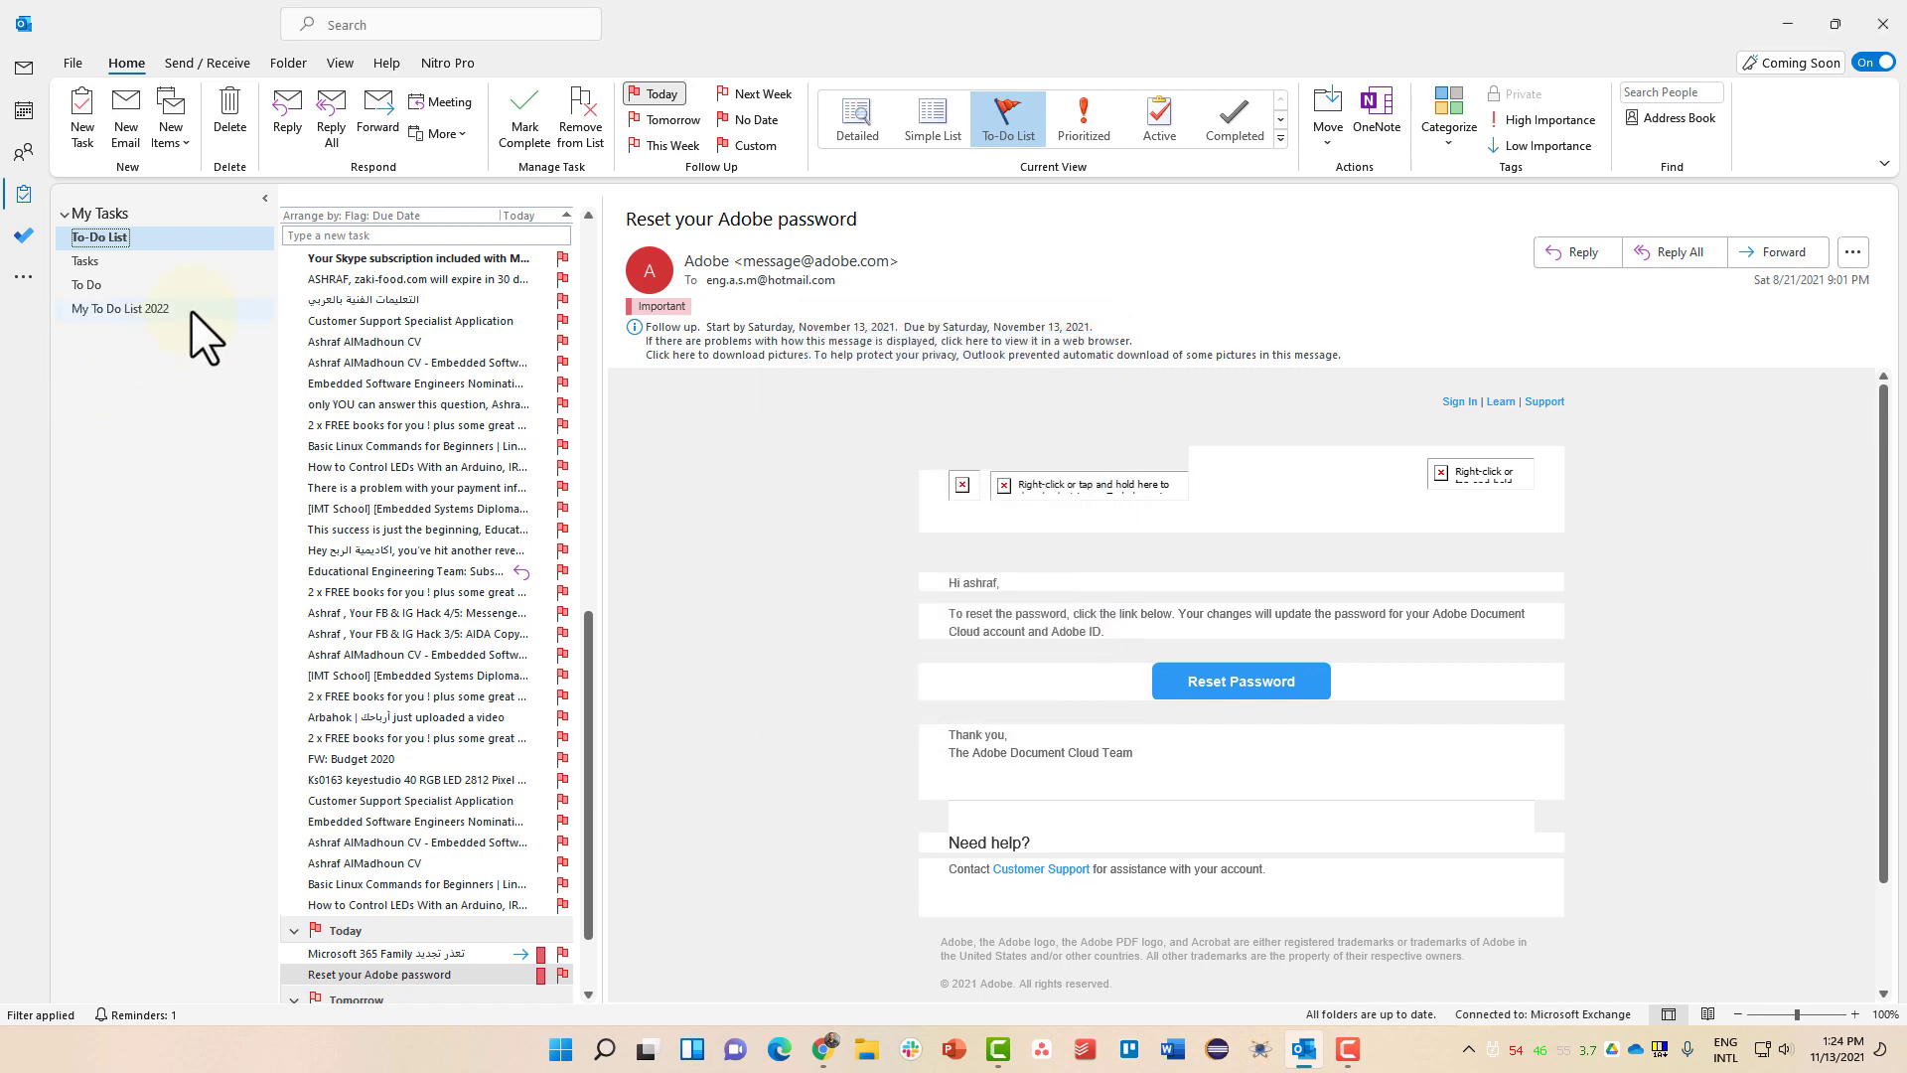
# Add the tasks "Write a report" and "Submit a video" to the My To Do List 2022 folder
pyautogui.click(140, 308)
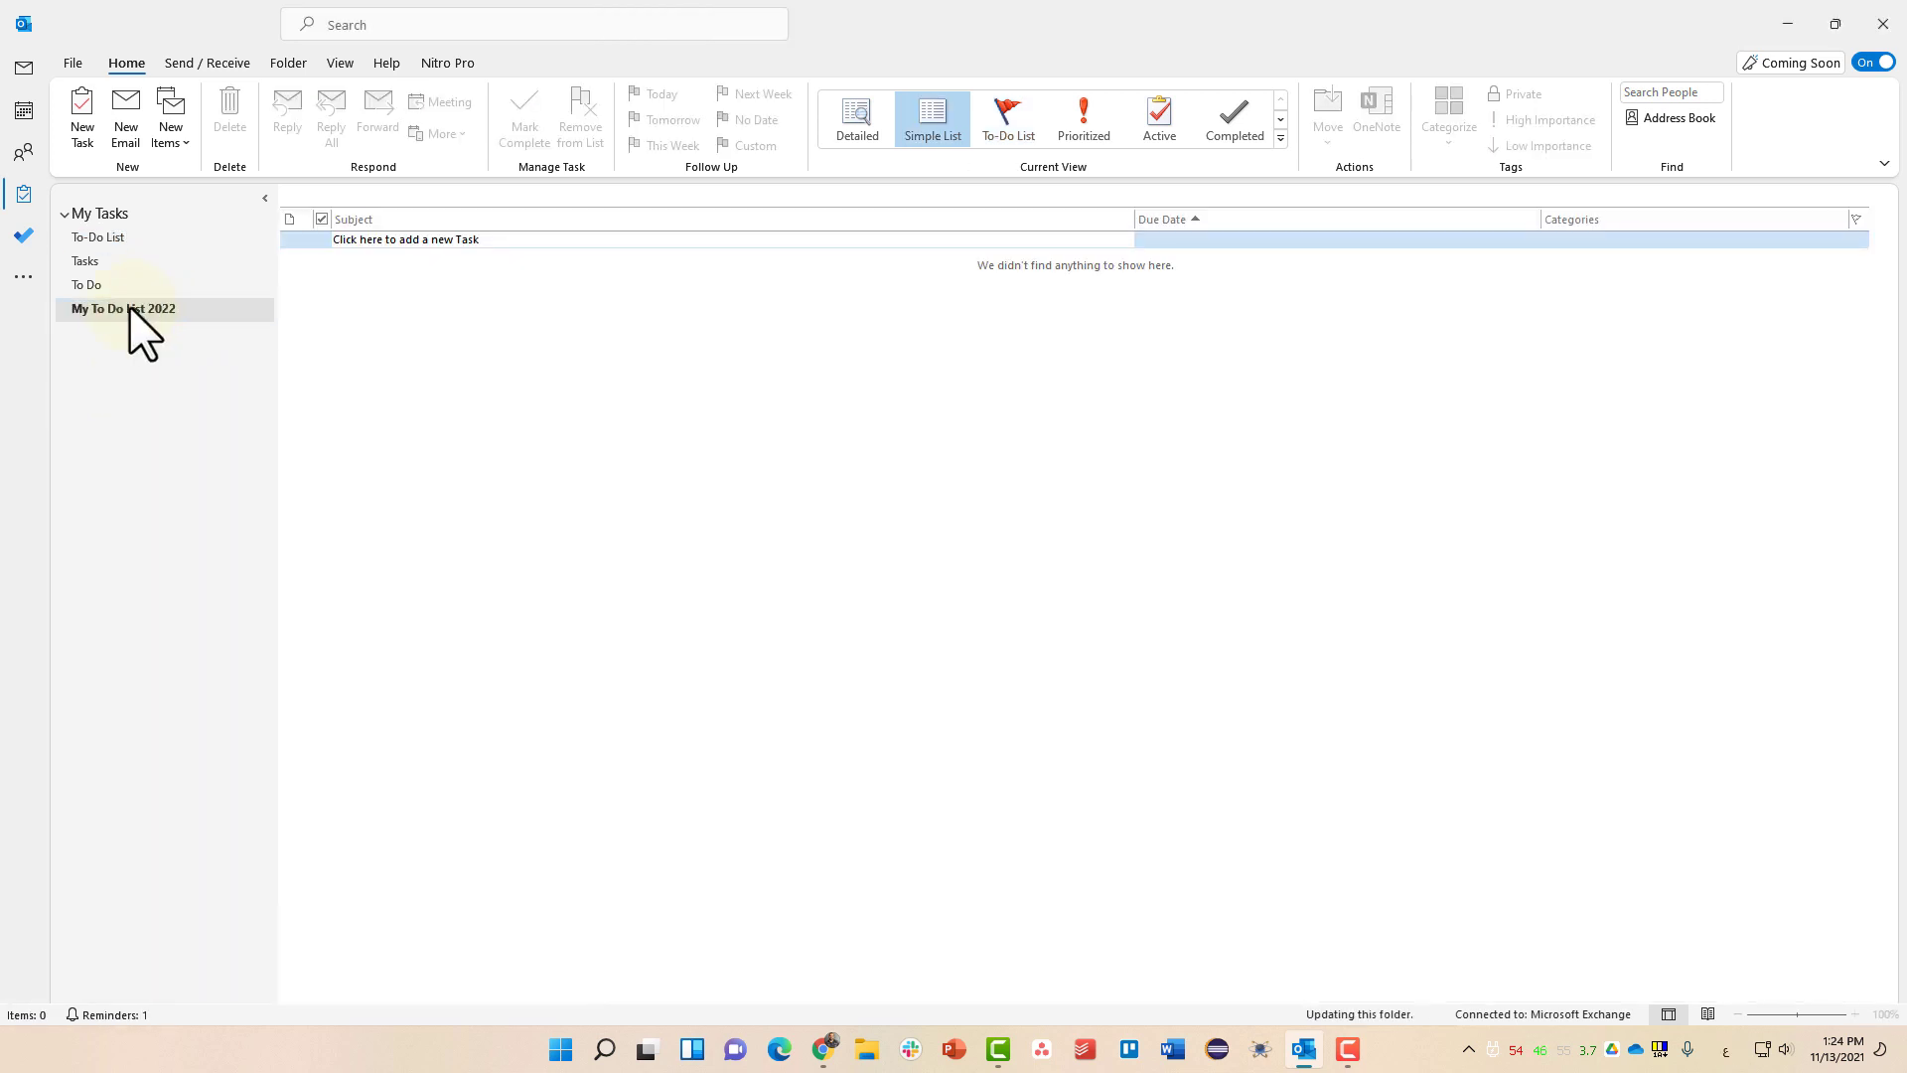
pyautogui.click(432, 239)
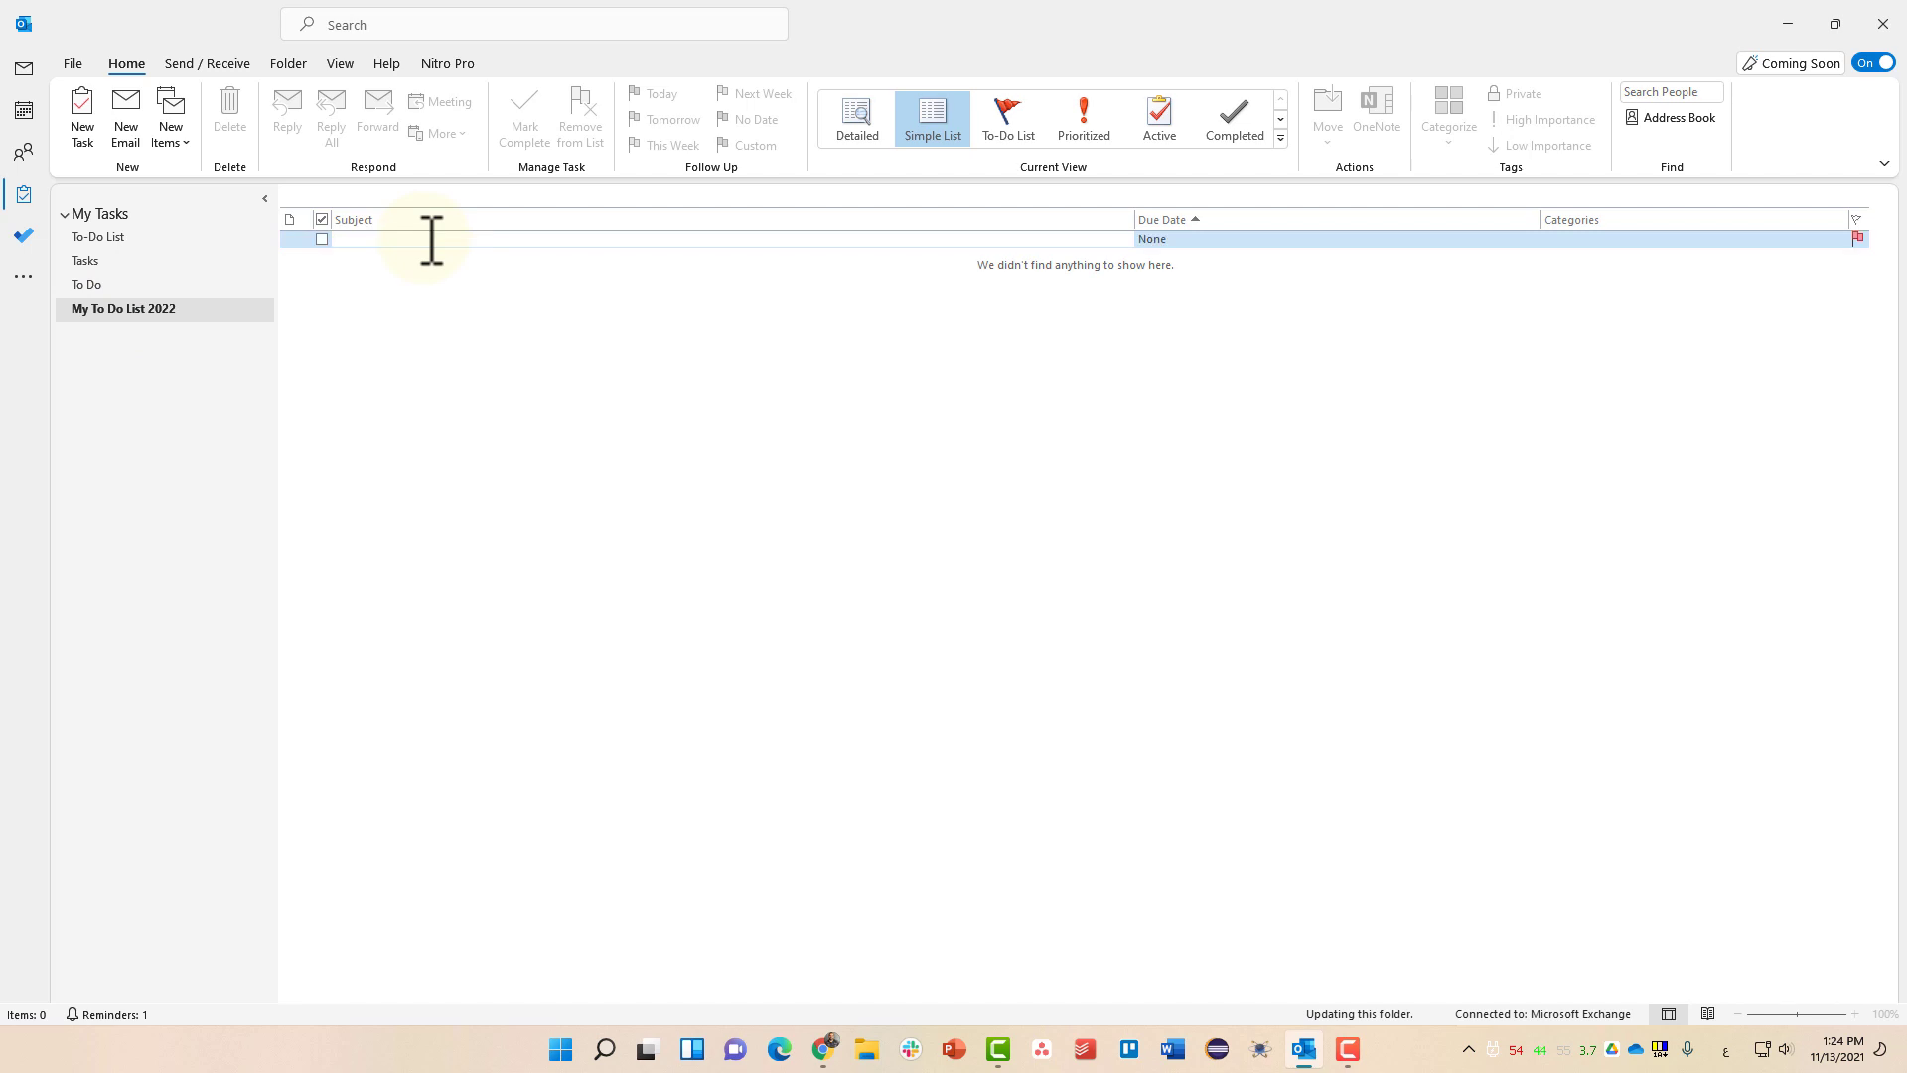
pyautogui.press('BackSpace')
pyautogui.press('BackSpace')
pyautogui.press('BackSpace')
pyautogui.press('super+space')
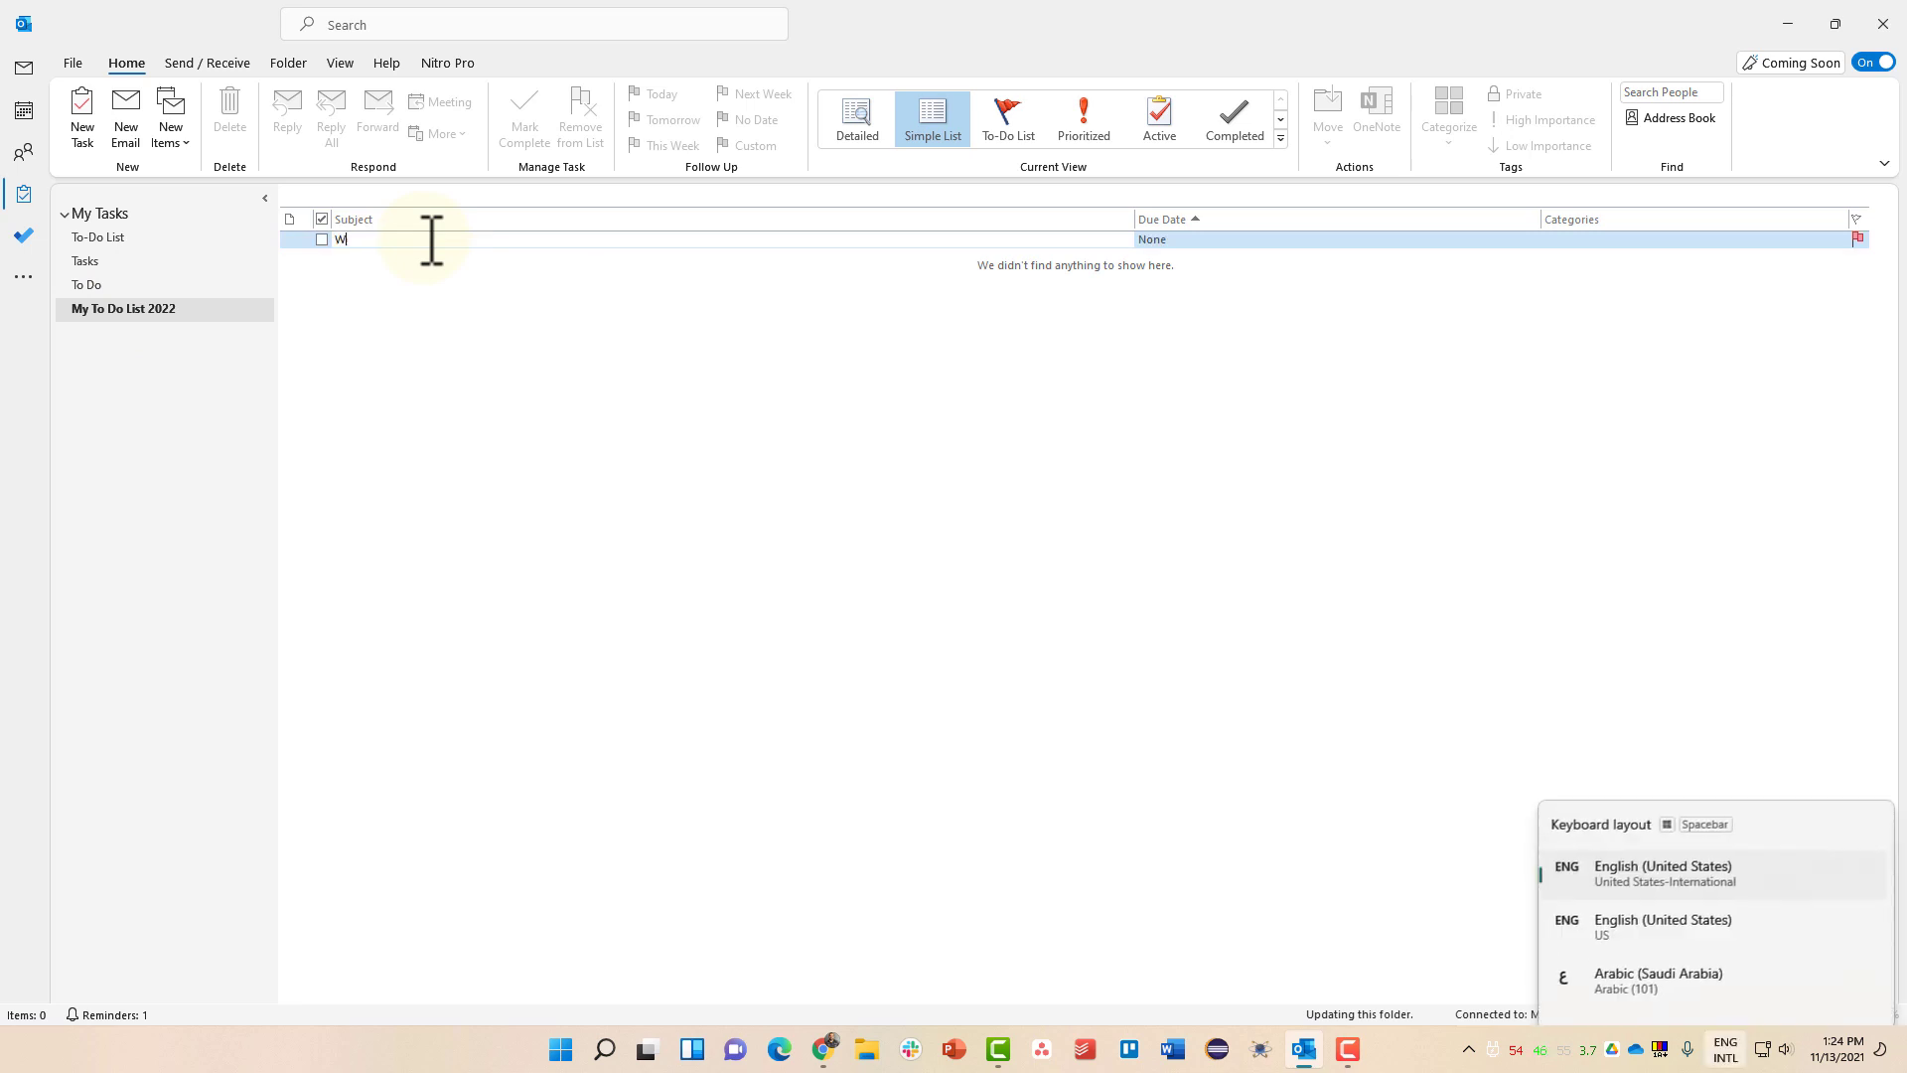
pyautogui.write('Write a repost')
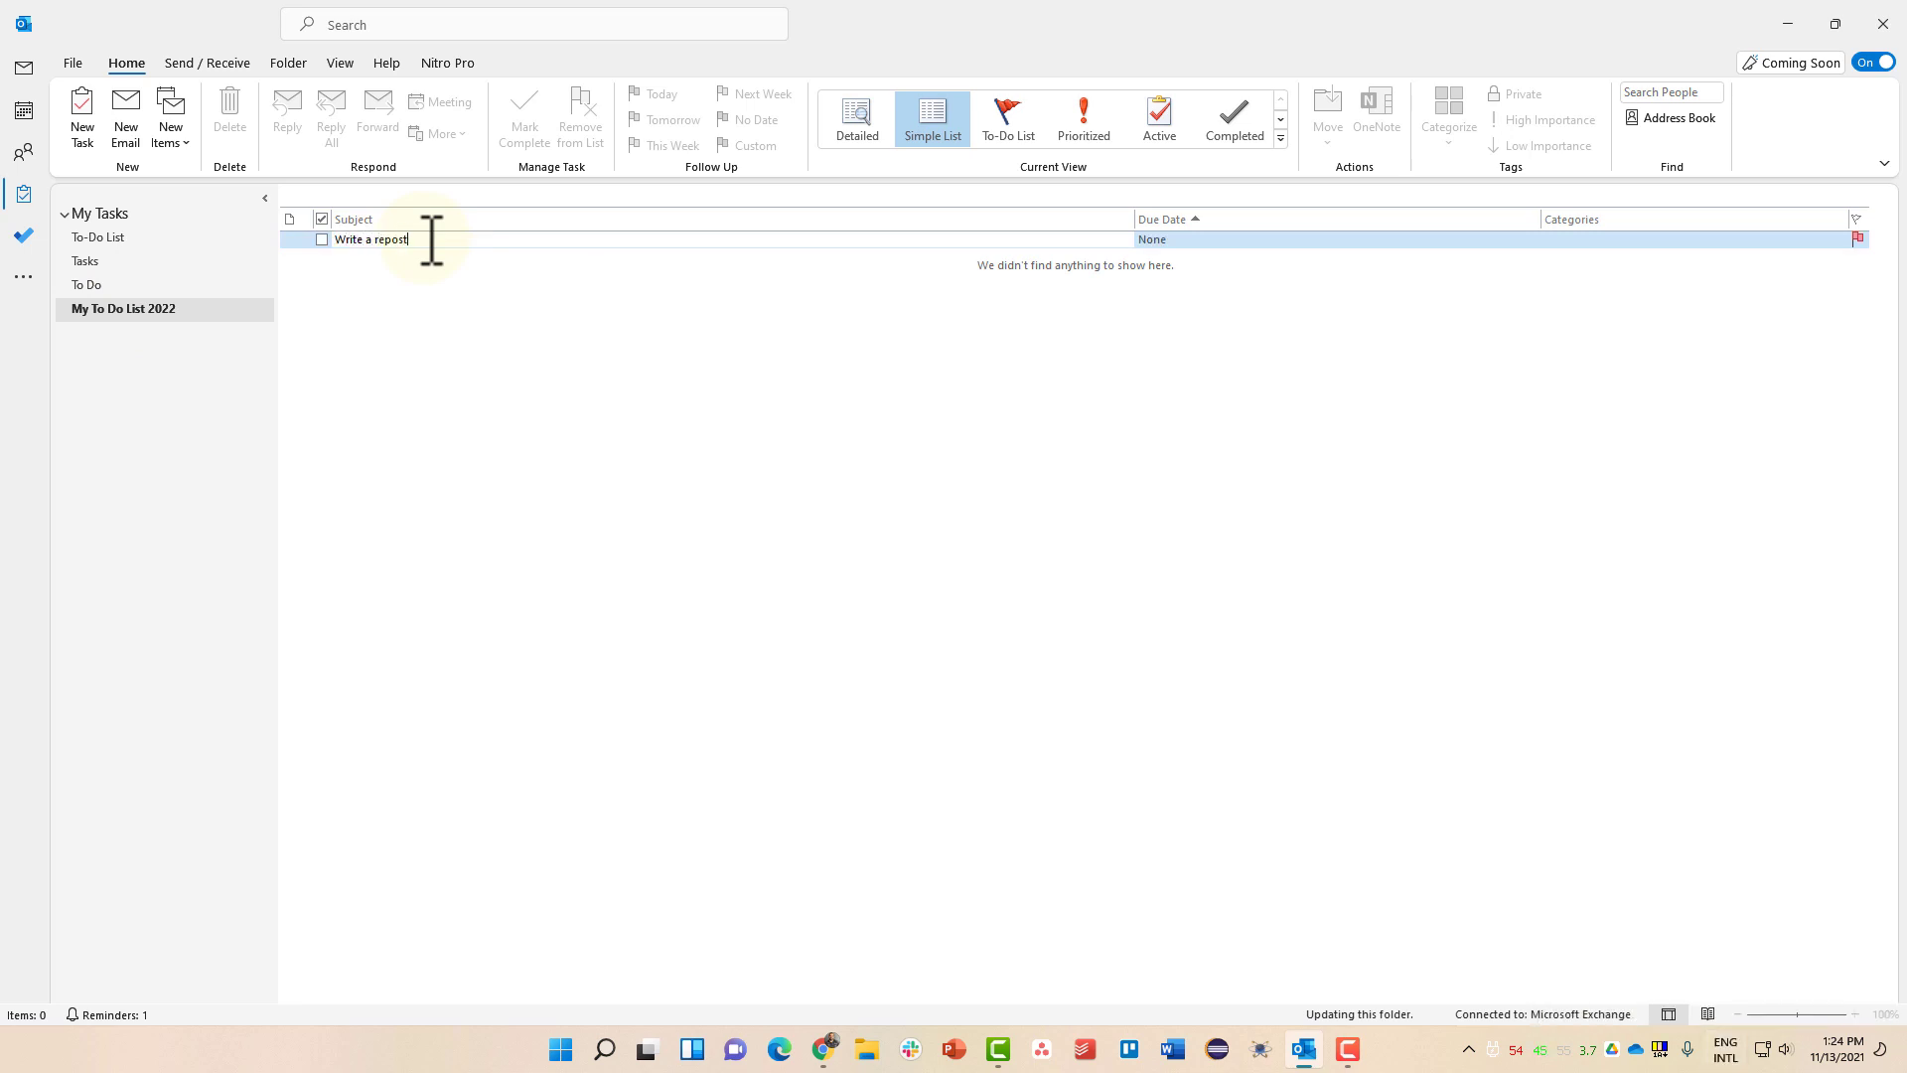
pyautogui.press('Return')
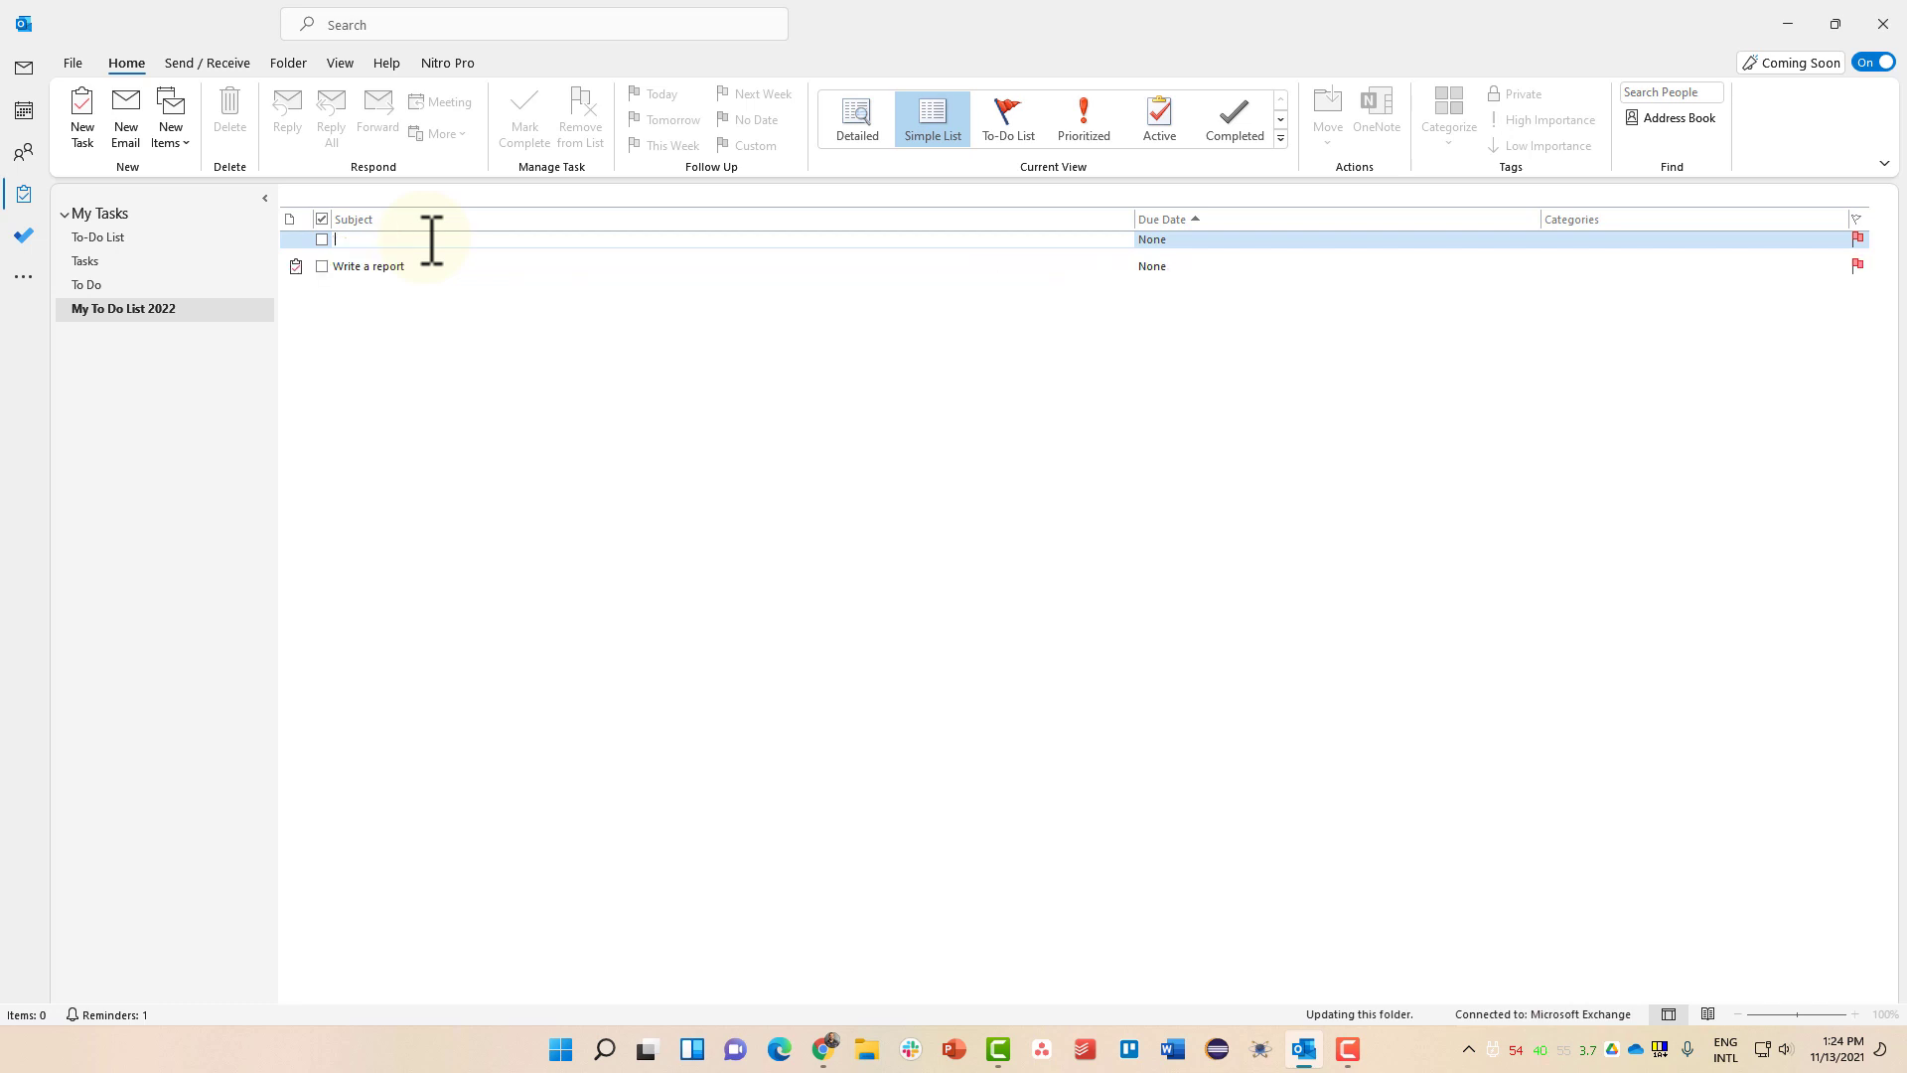
pyautogui.write('Submit a video')
pyautogui.press('Return')
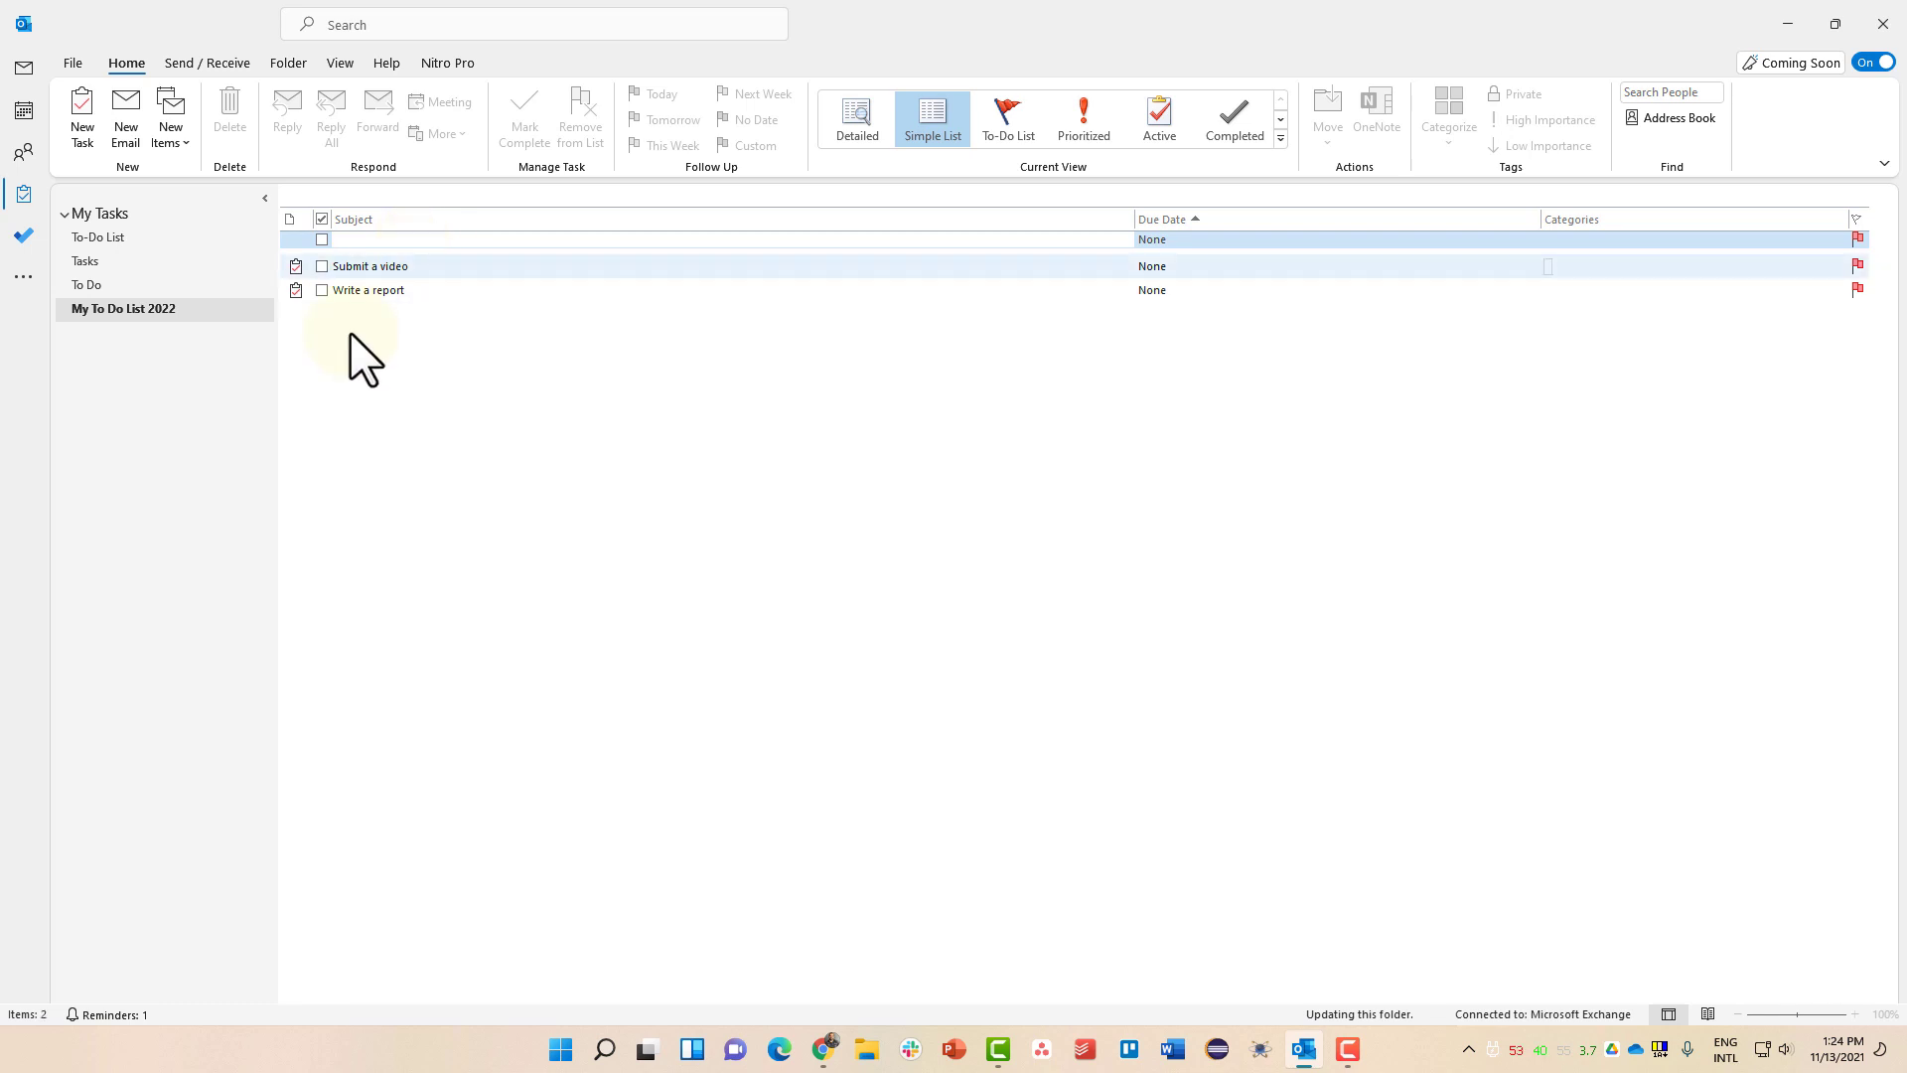
# Mark the "Write a report" task as complete, and revert it to incomplete
pyautogui.click(321, 290)
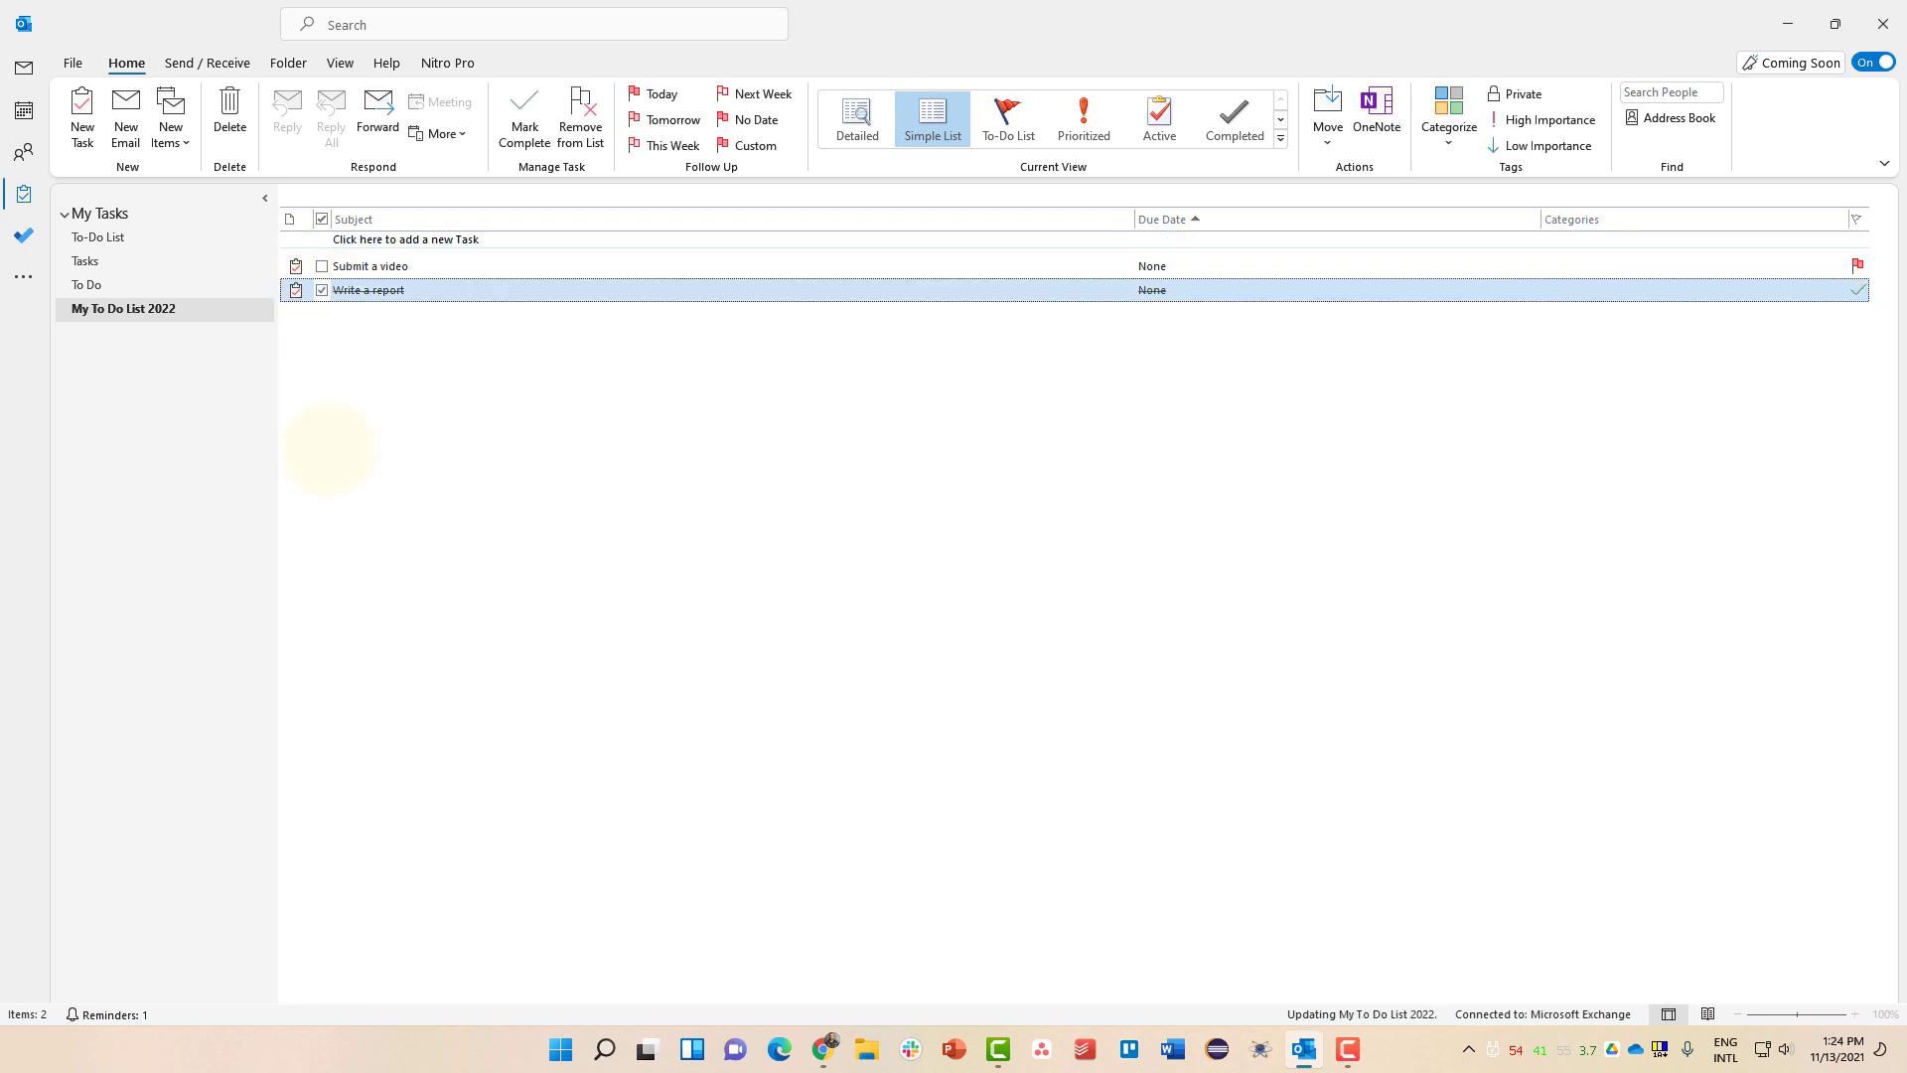
pyautogui.click(321, 289)
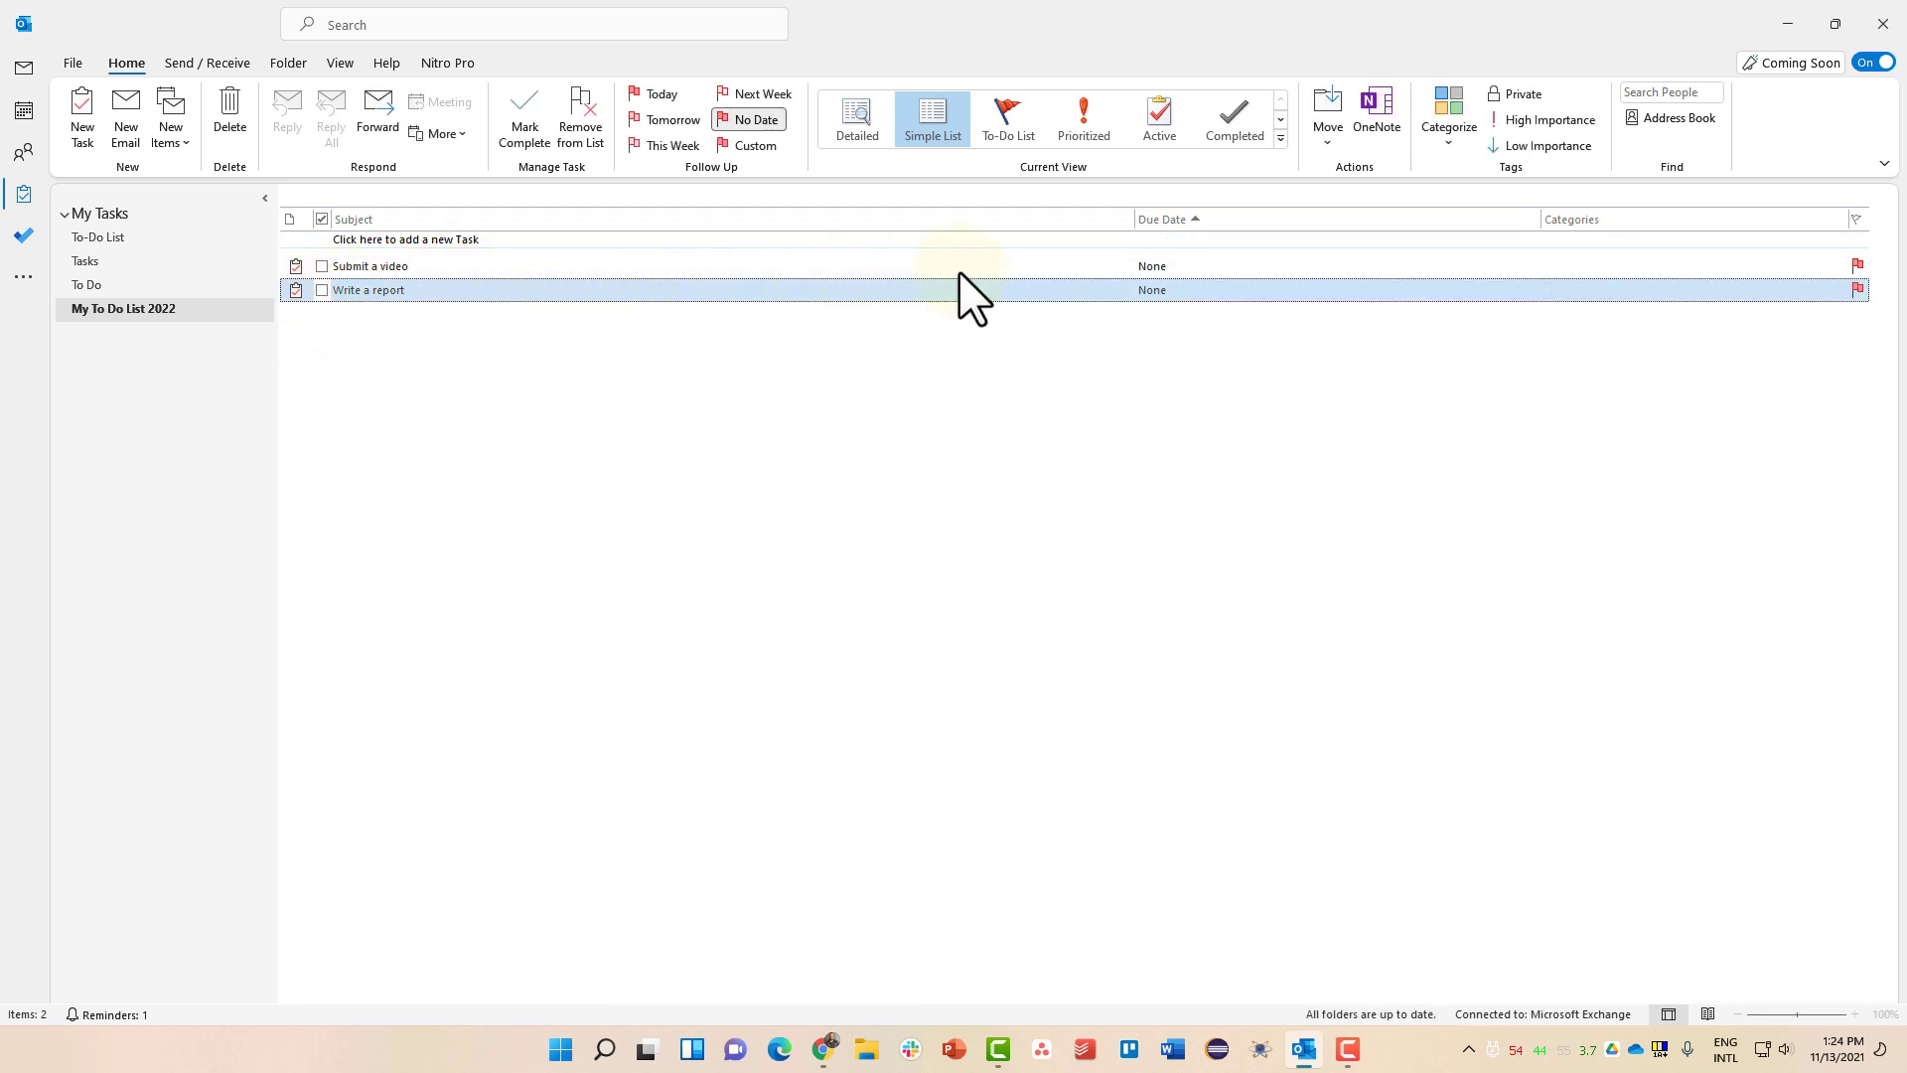
# Set the due date of the "Submit a video" task to Sat 11/20/2021
pyautogui.click(1195, 266)
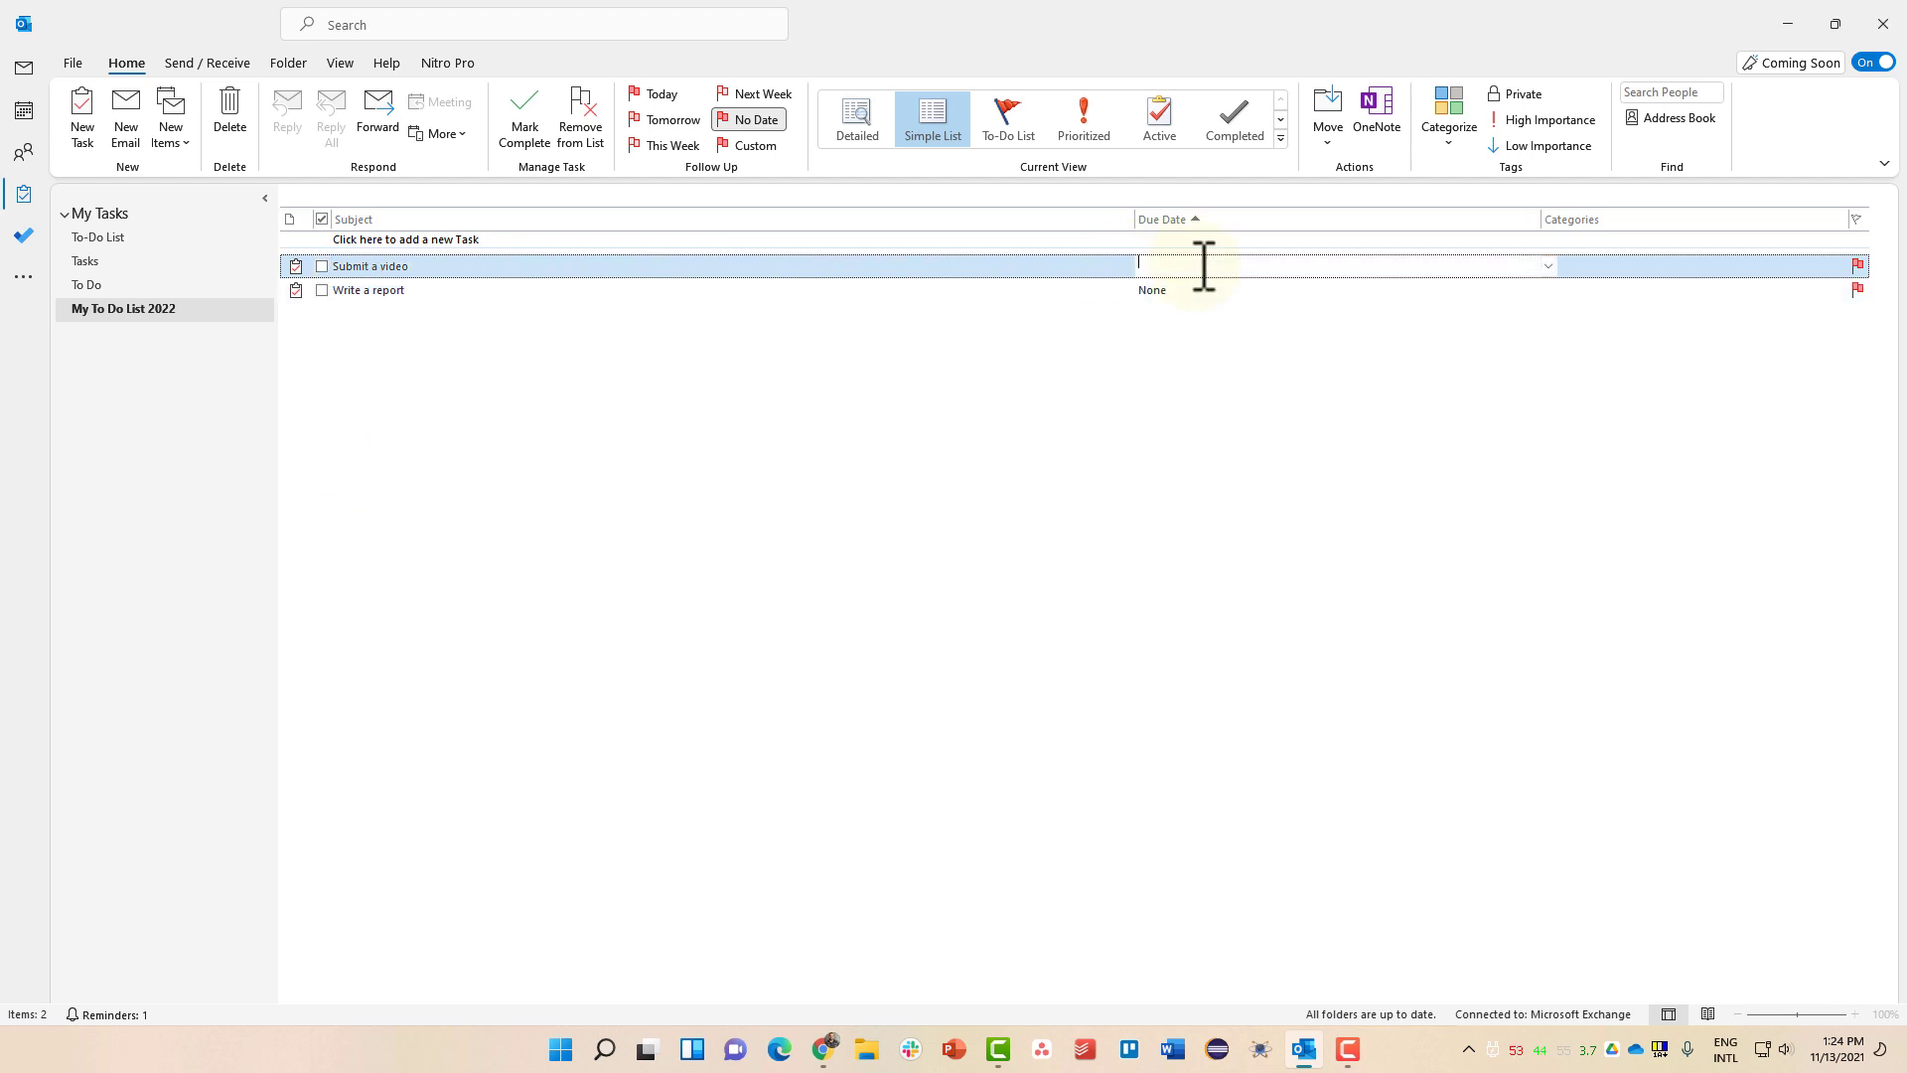
pyautogui.click(1547, 265)
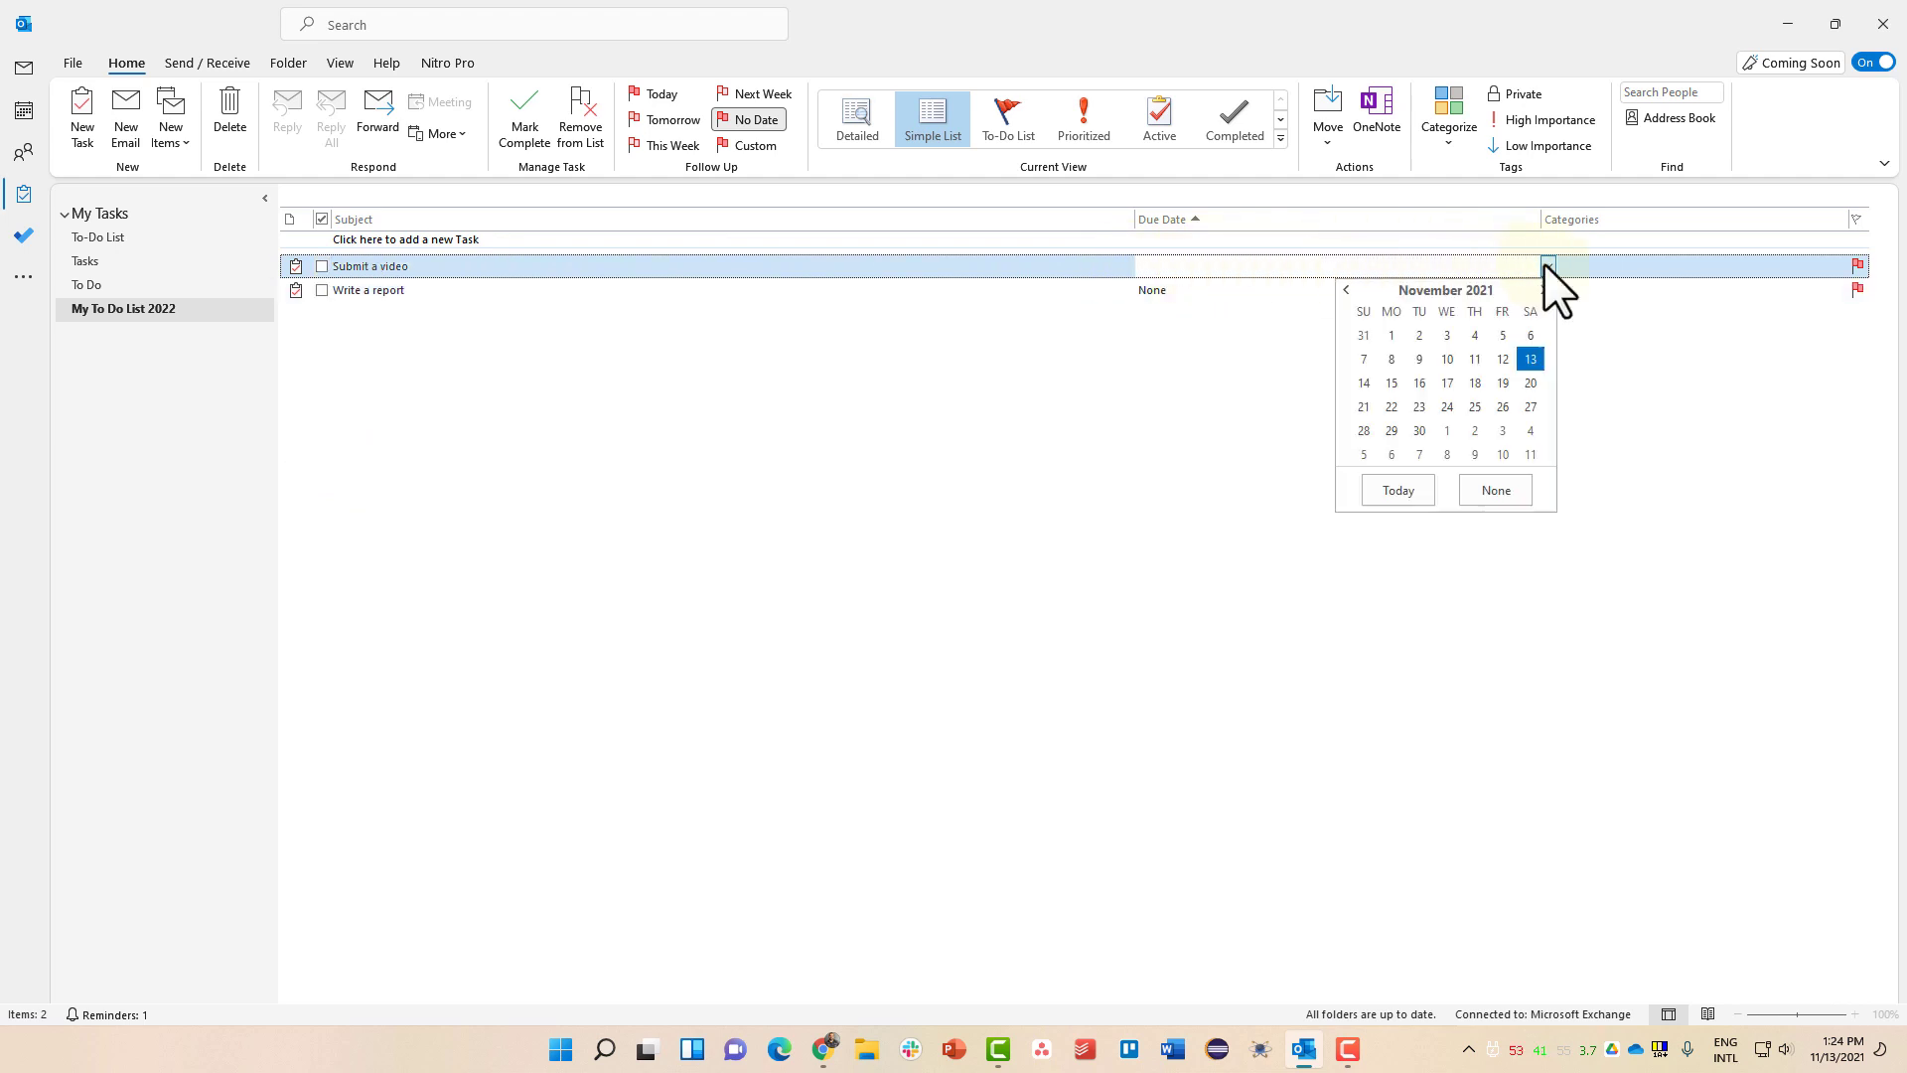
pyautogui.click(1530, 383)
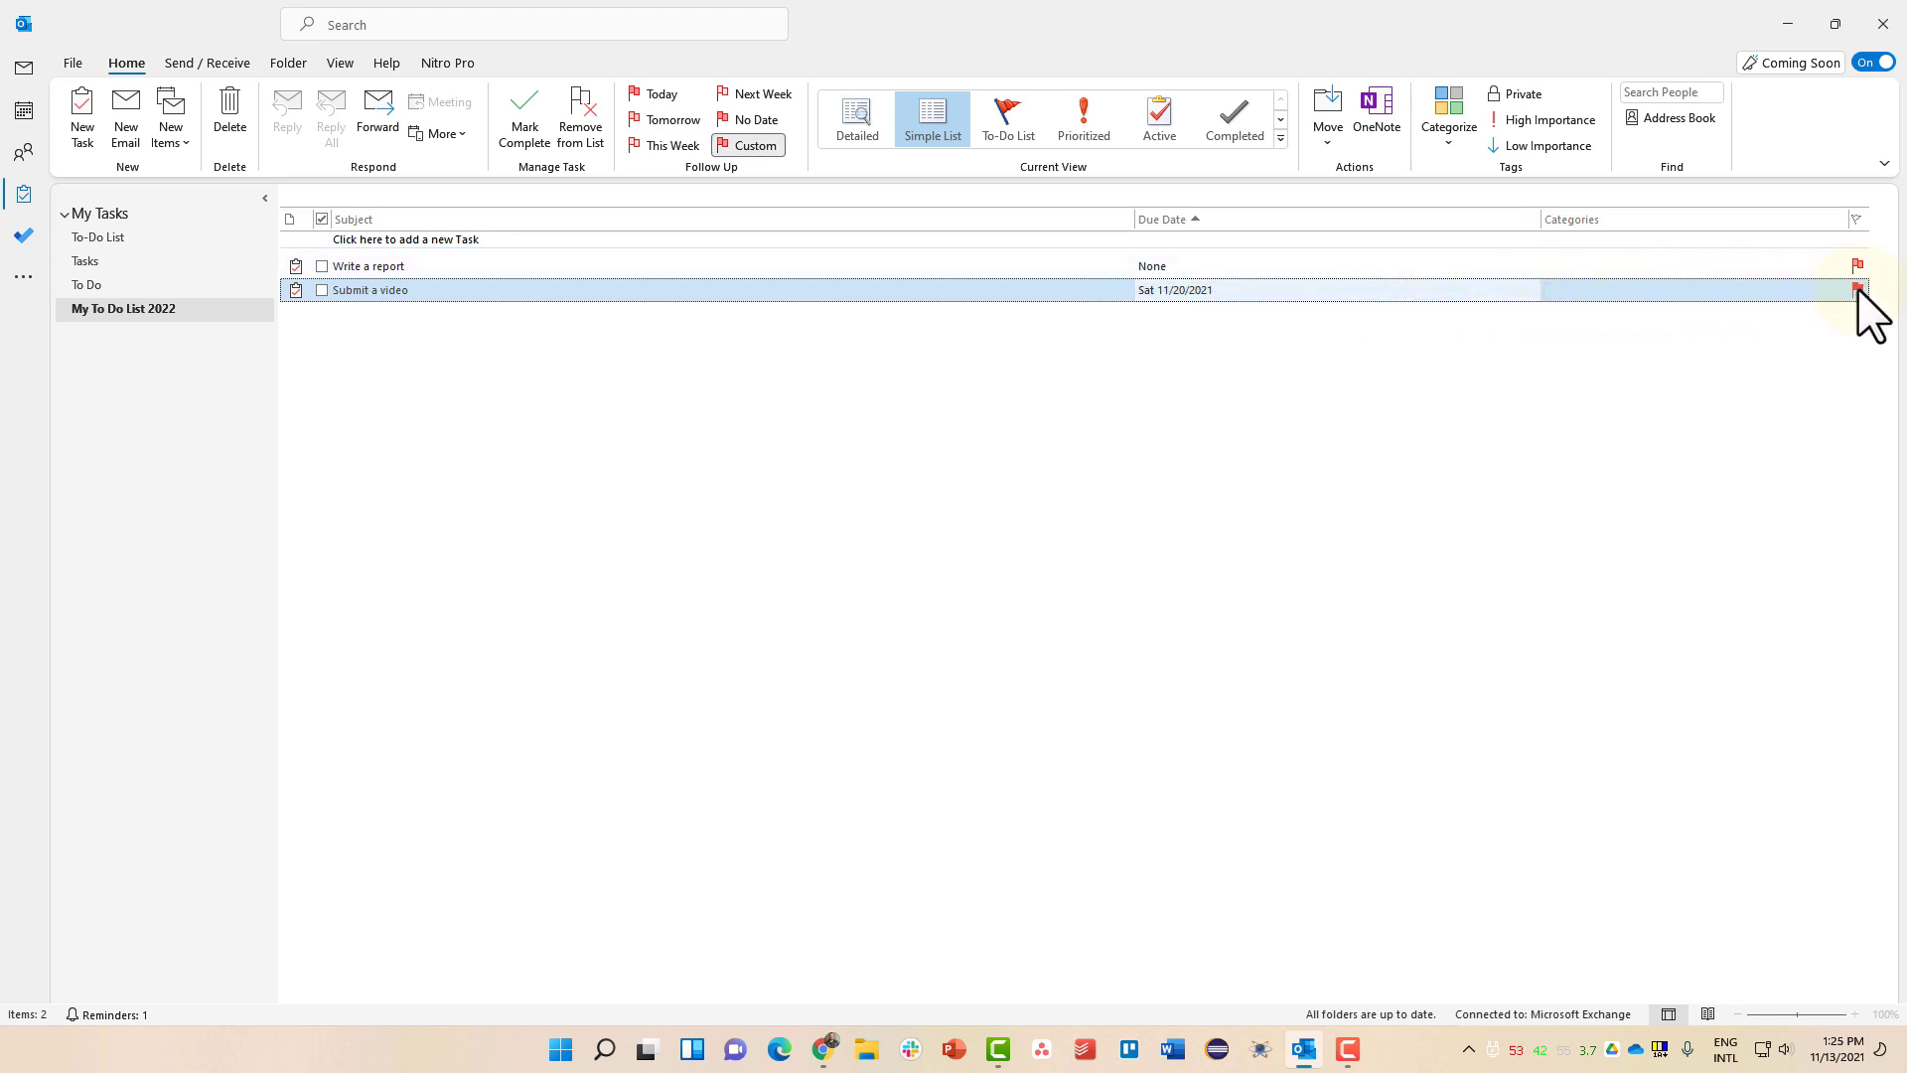
# Edit the "Submit a video" task to status In Progress, priority High and 50% complete, and save it
pyautogui.click(1552, 292)
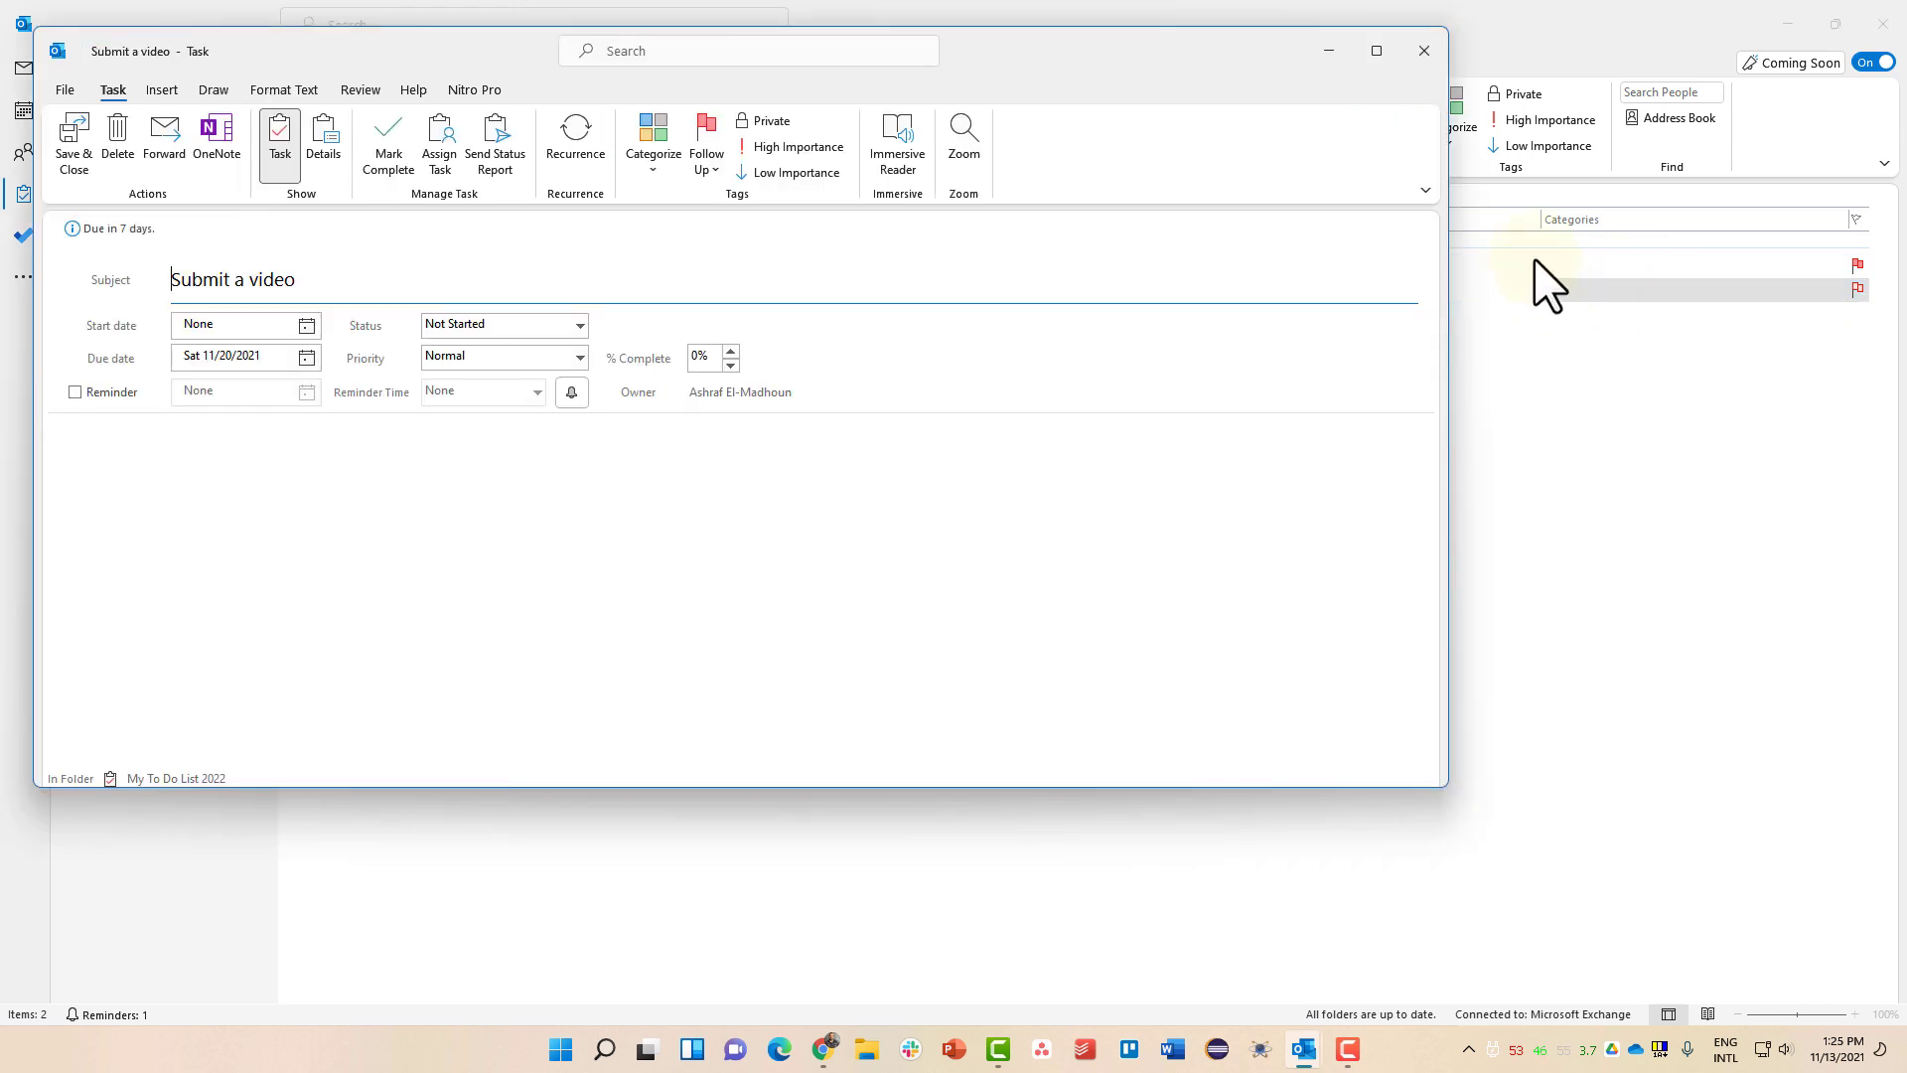
pyautogui.click(1422, 49)
pyautogui.doubleClick(586, 290)
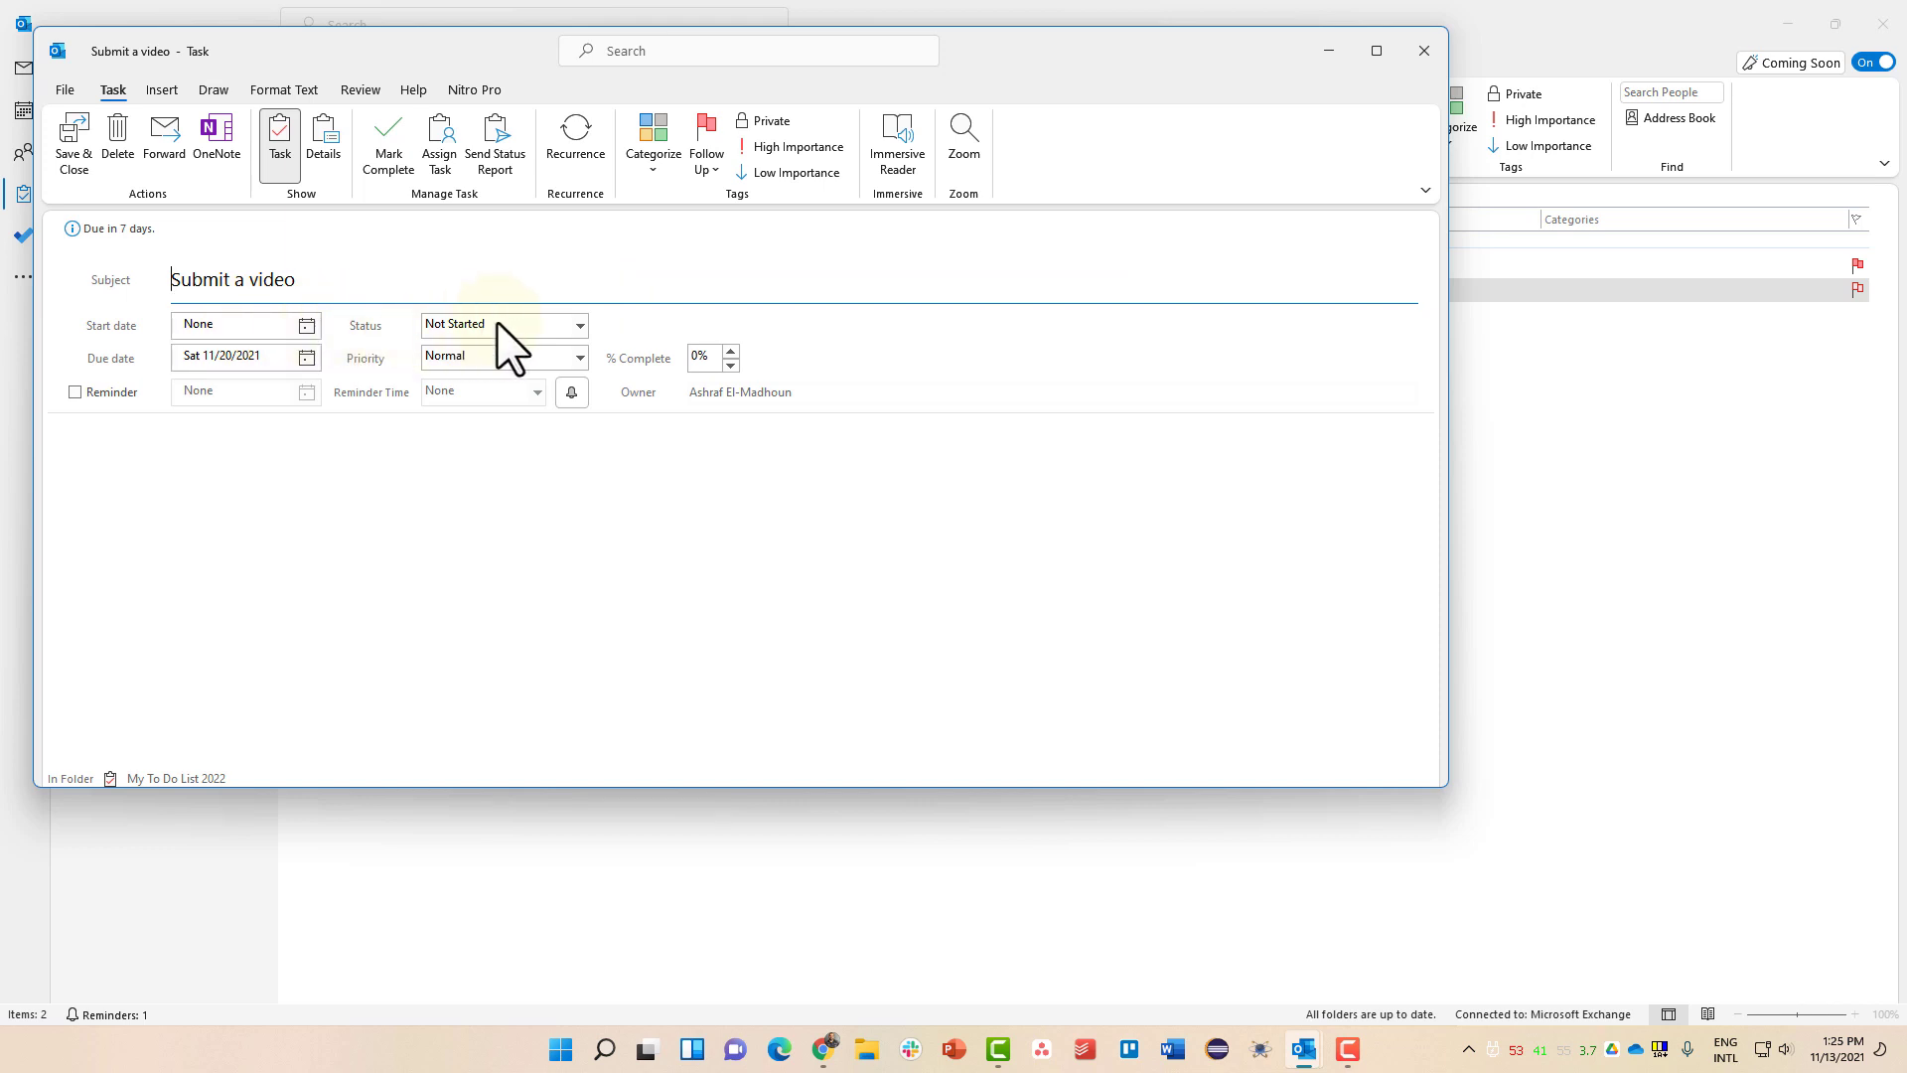
pyautogui.click(561, 326)
pyautogui.click(561, 325)
pyautogui.click(559, 325)
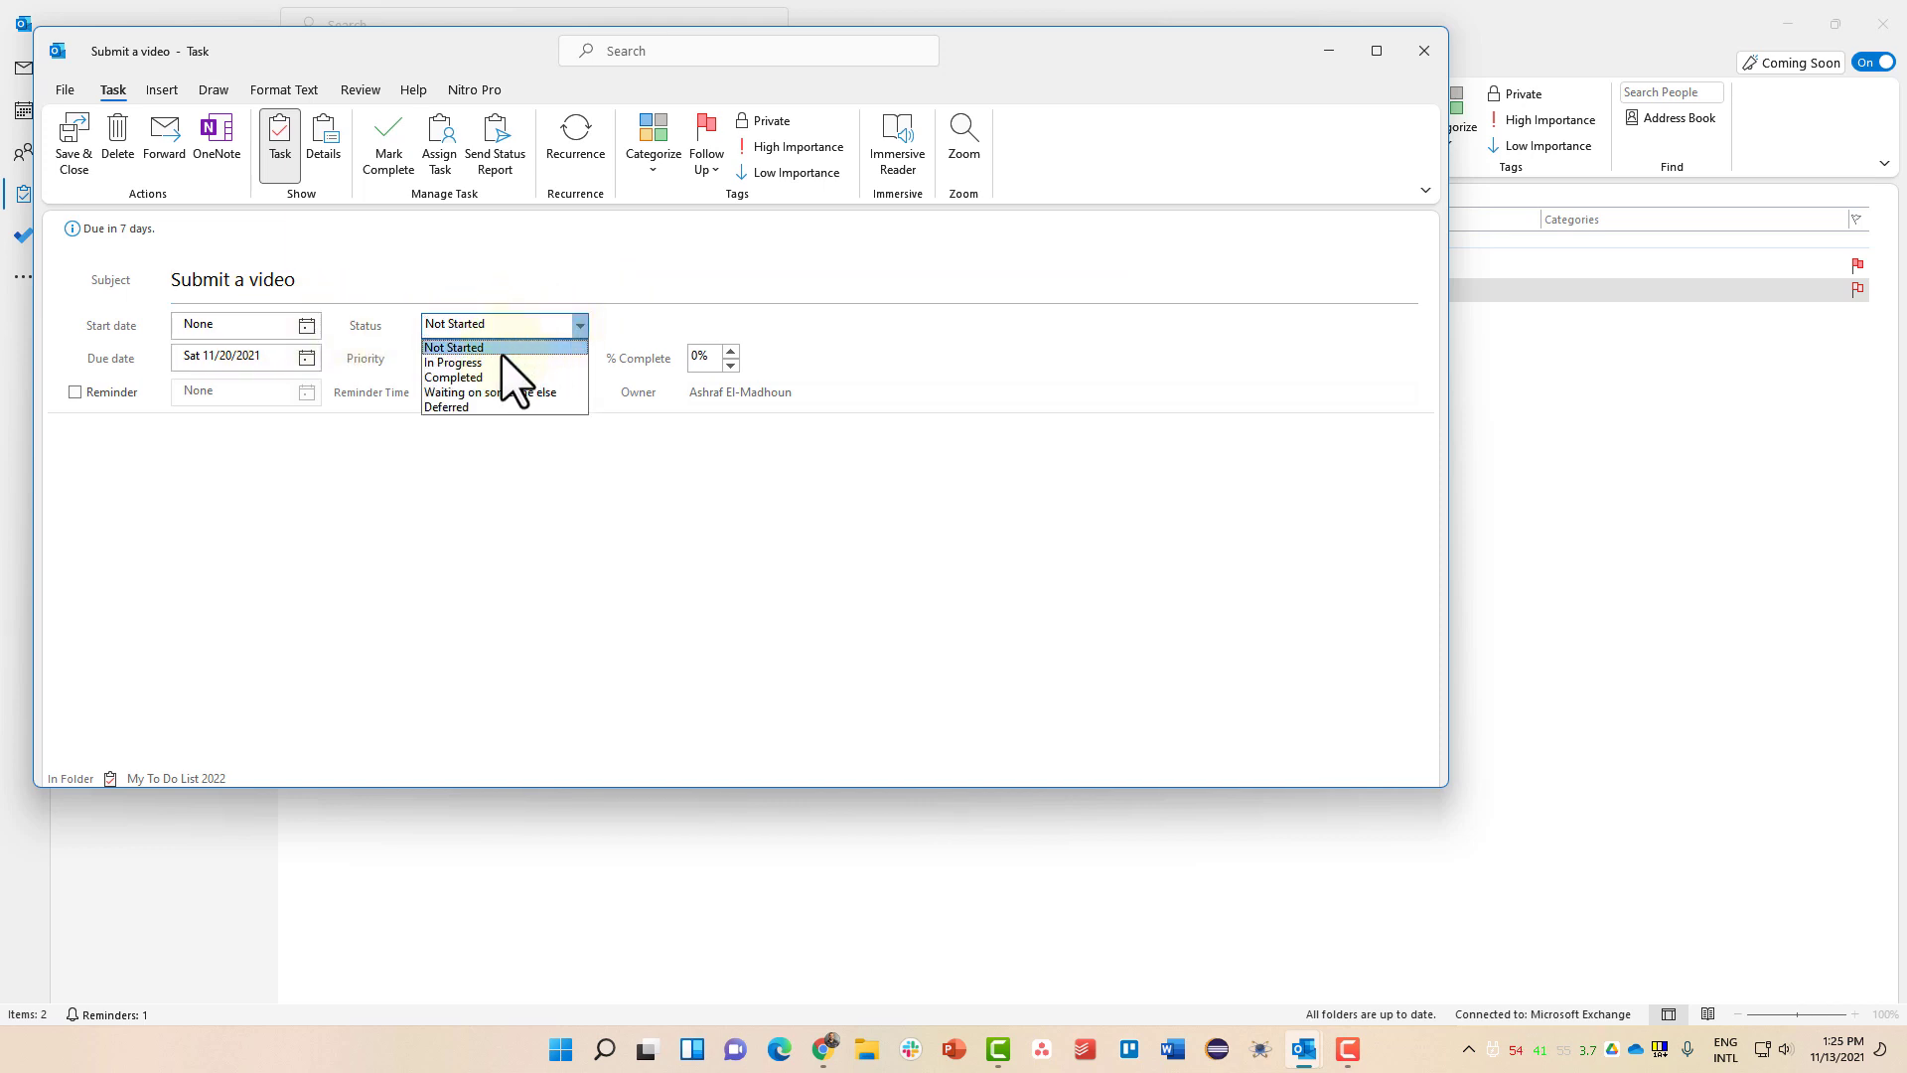
pyautogui.click(489, 365)
pyautogui.click(487, 359)
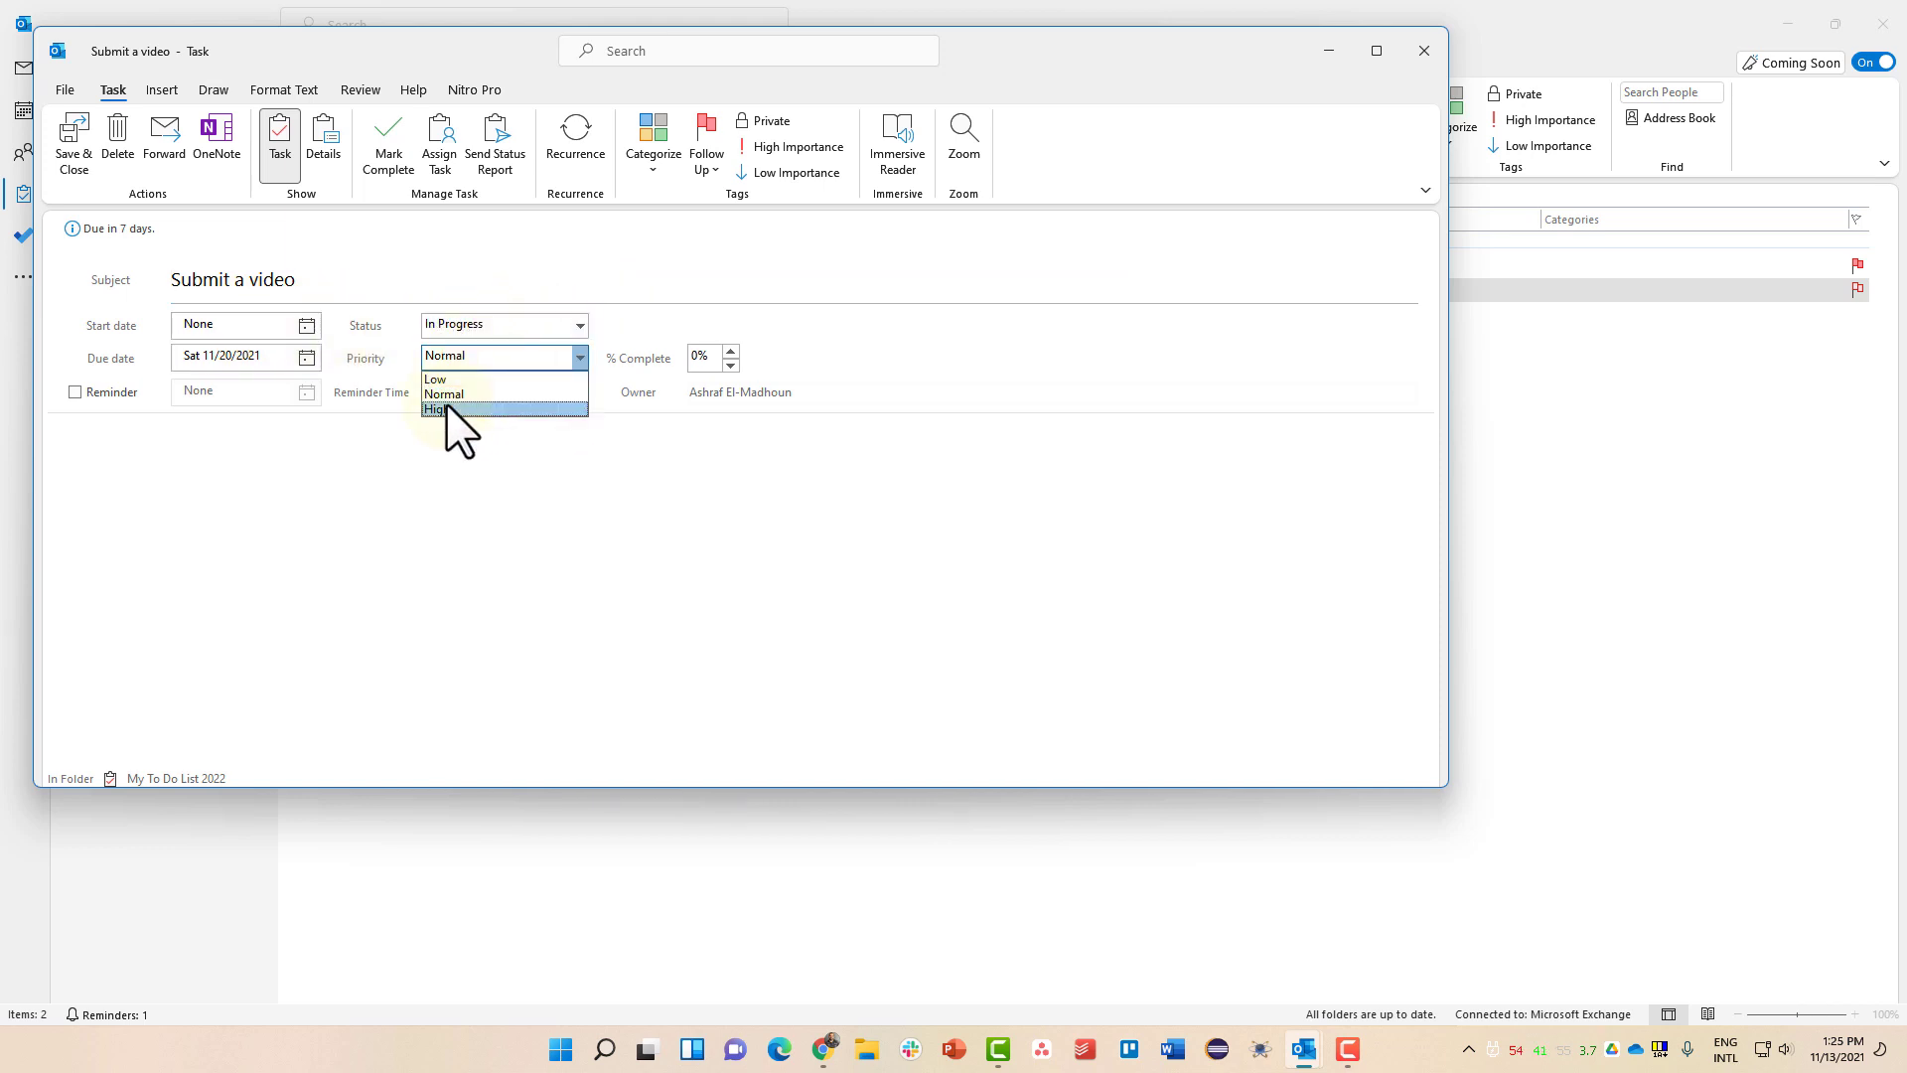
pyautogui.click(467, 409)
pyautogui.click(702, 358)
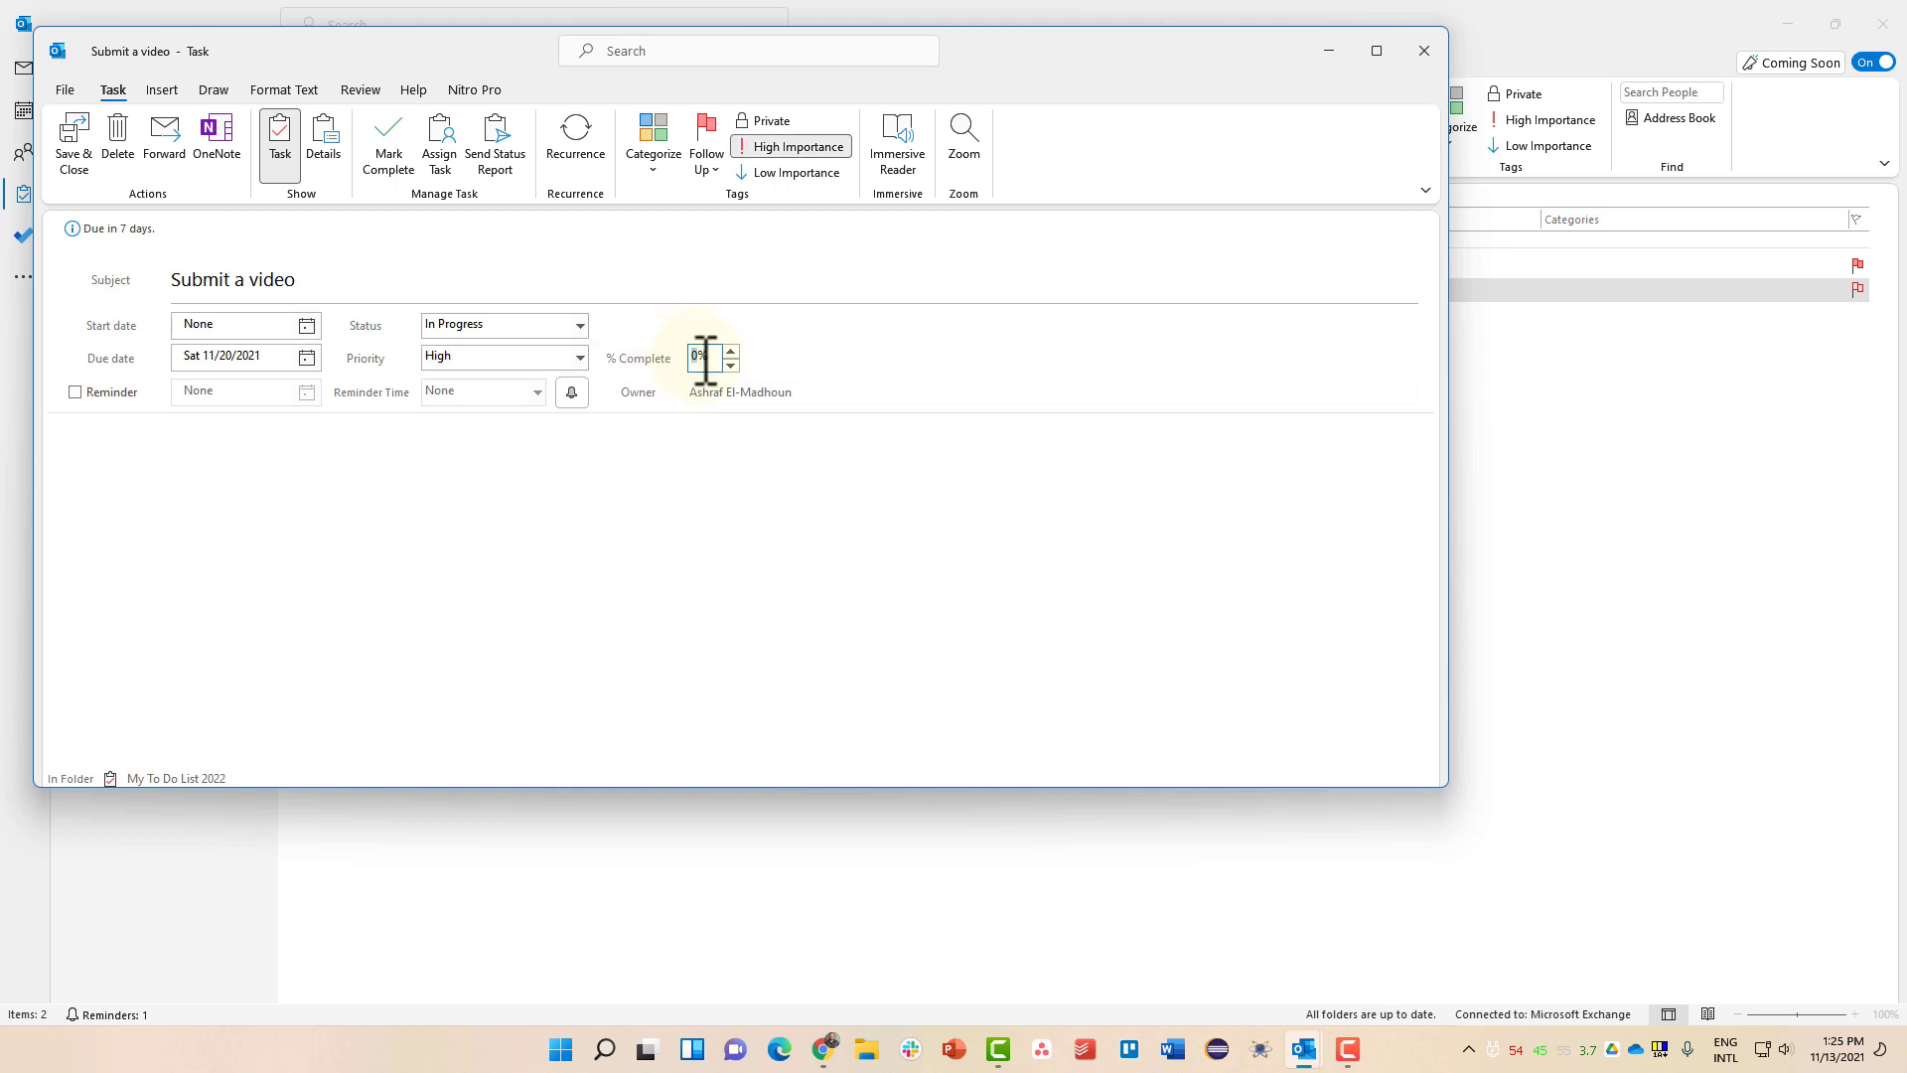
pyautogui.write('50')
pyautogui.click(76, 149)
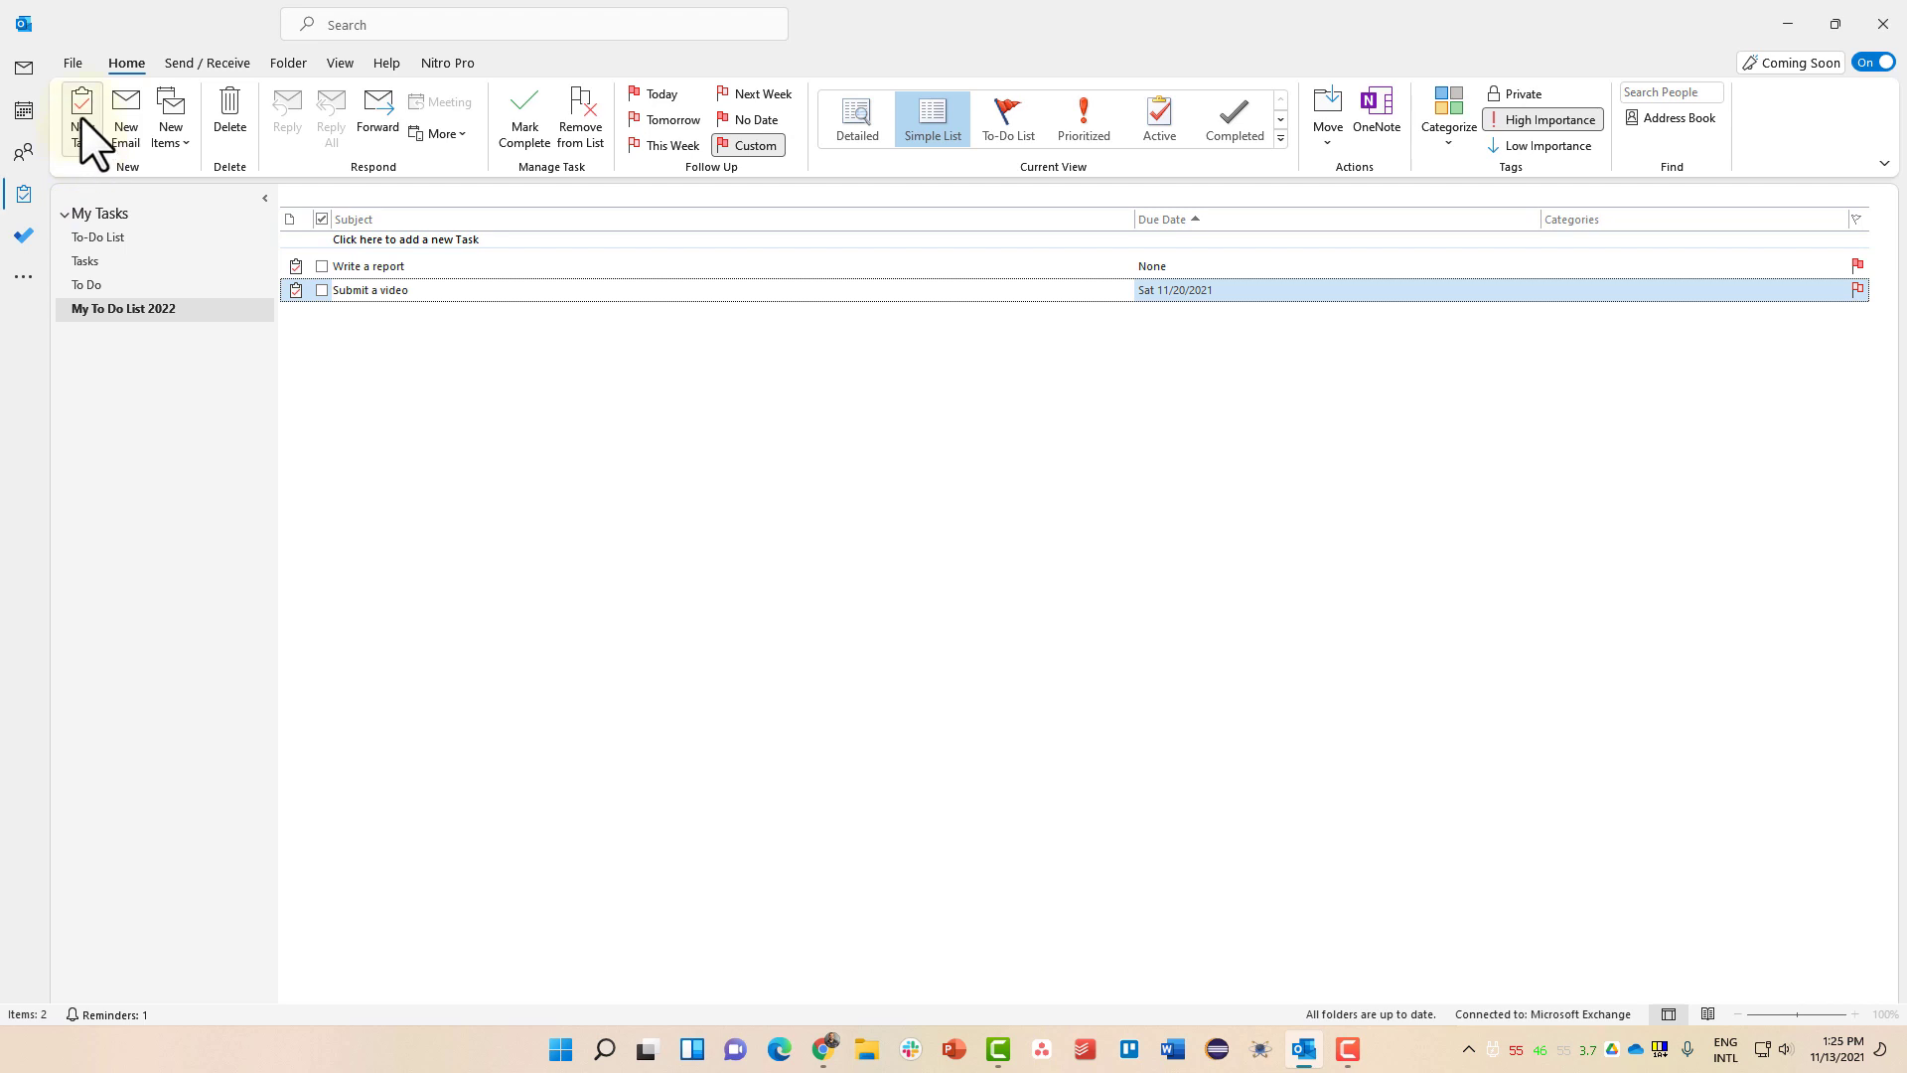
# Start a new task in My To Do List 2022 with the subject "new task"
pyautogui.click(83, 124)
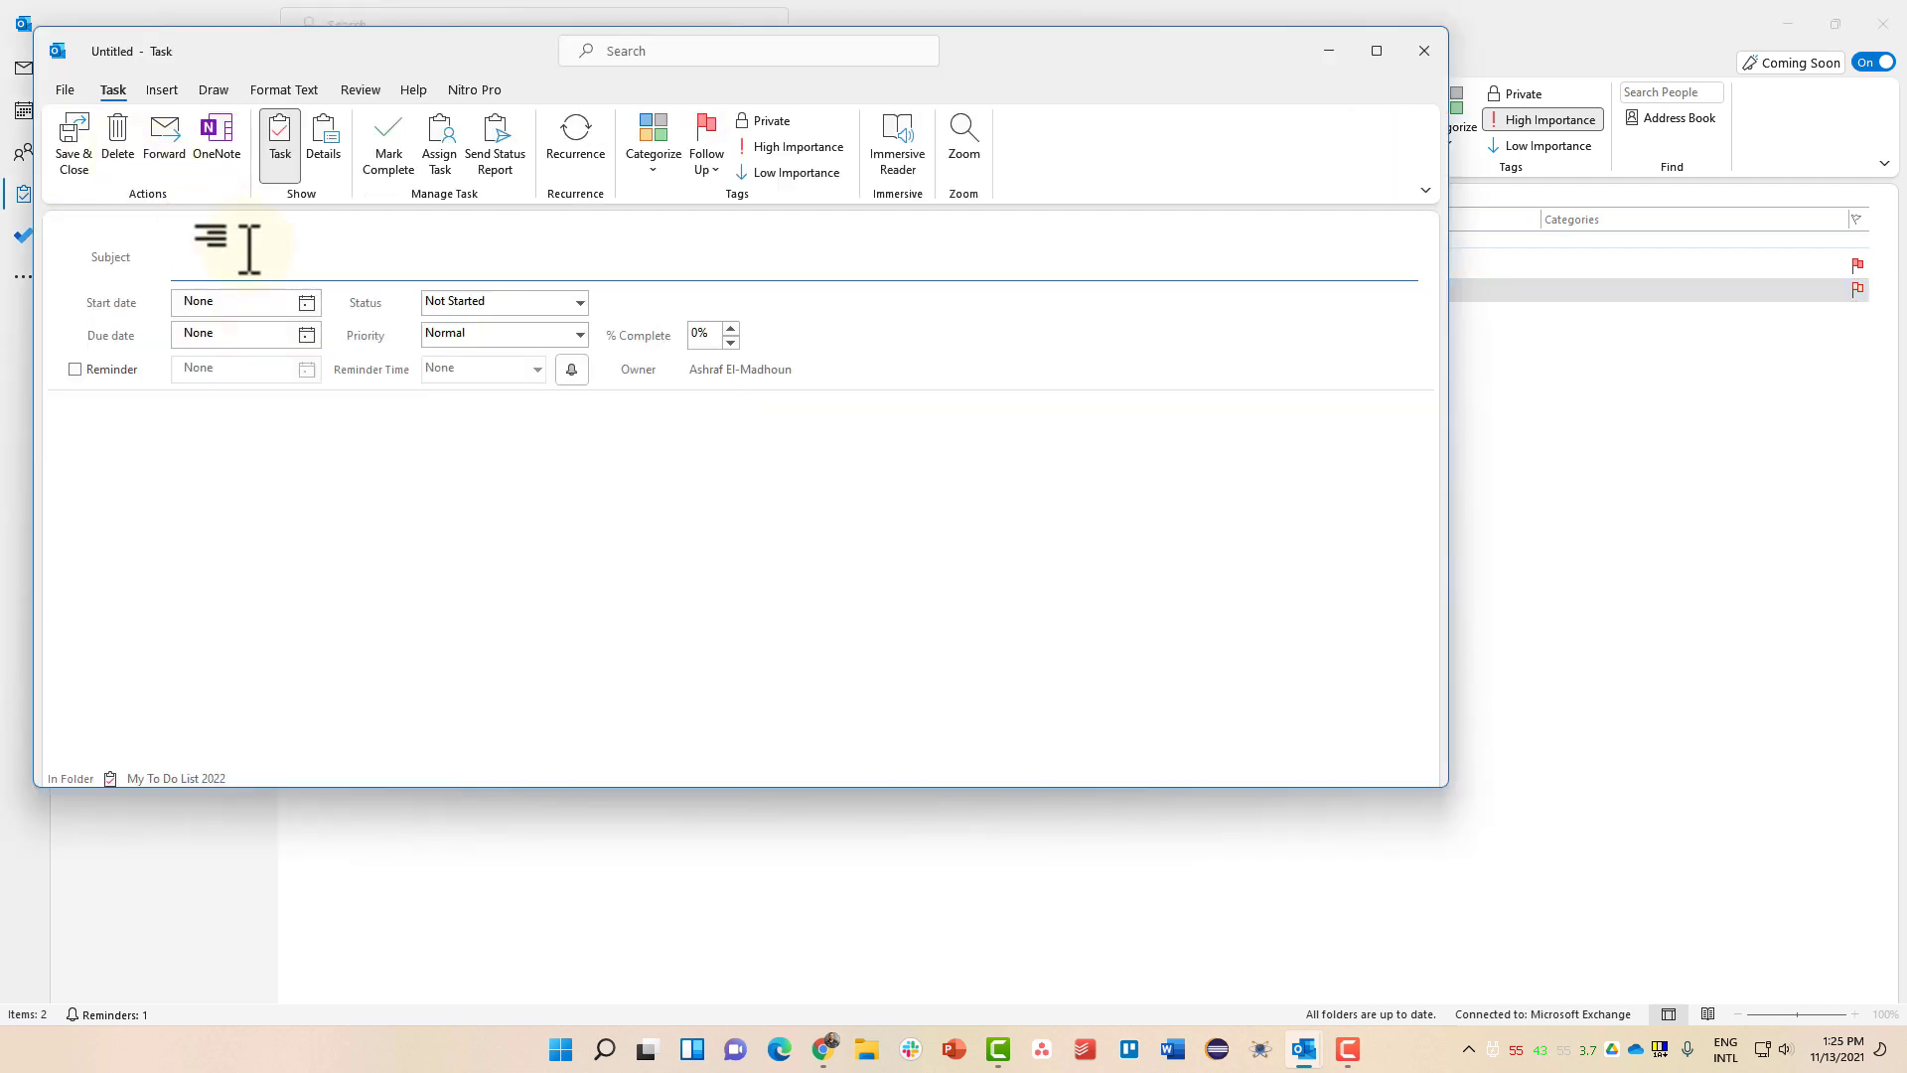
pyautogui.write('new task')
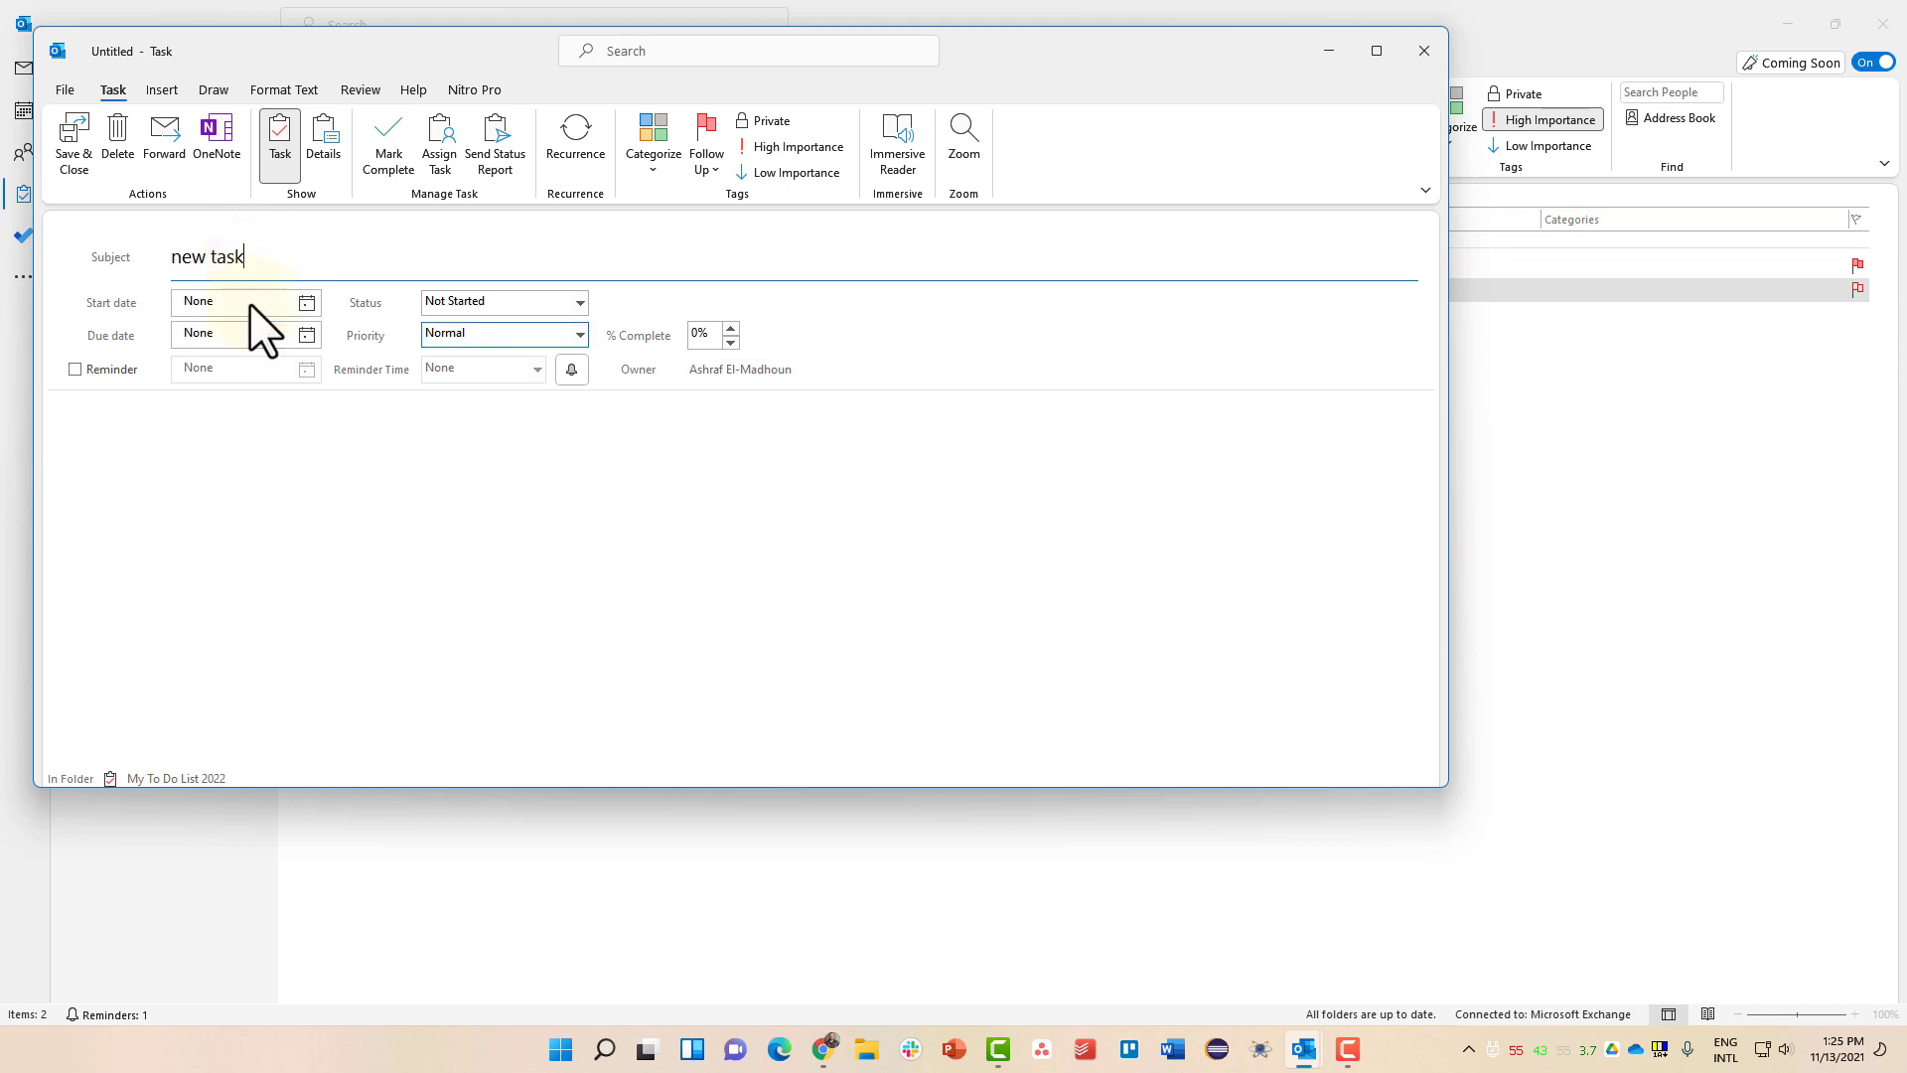
pyautogui.click(569, 370)
pyautogui.click(815, 457)
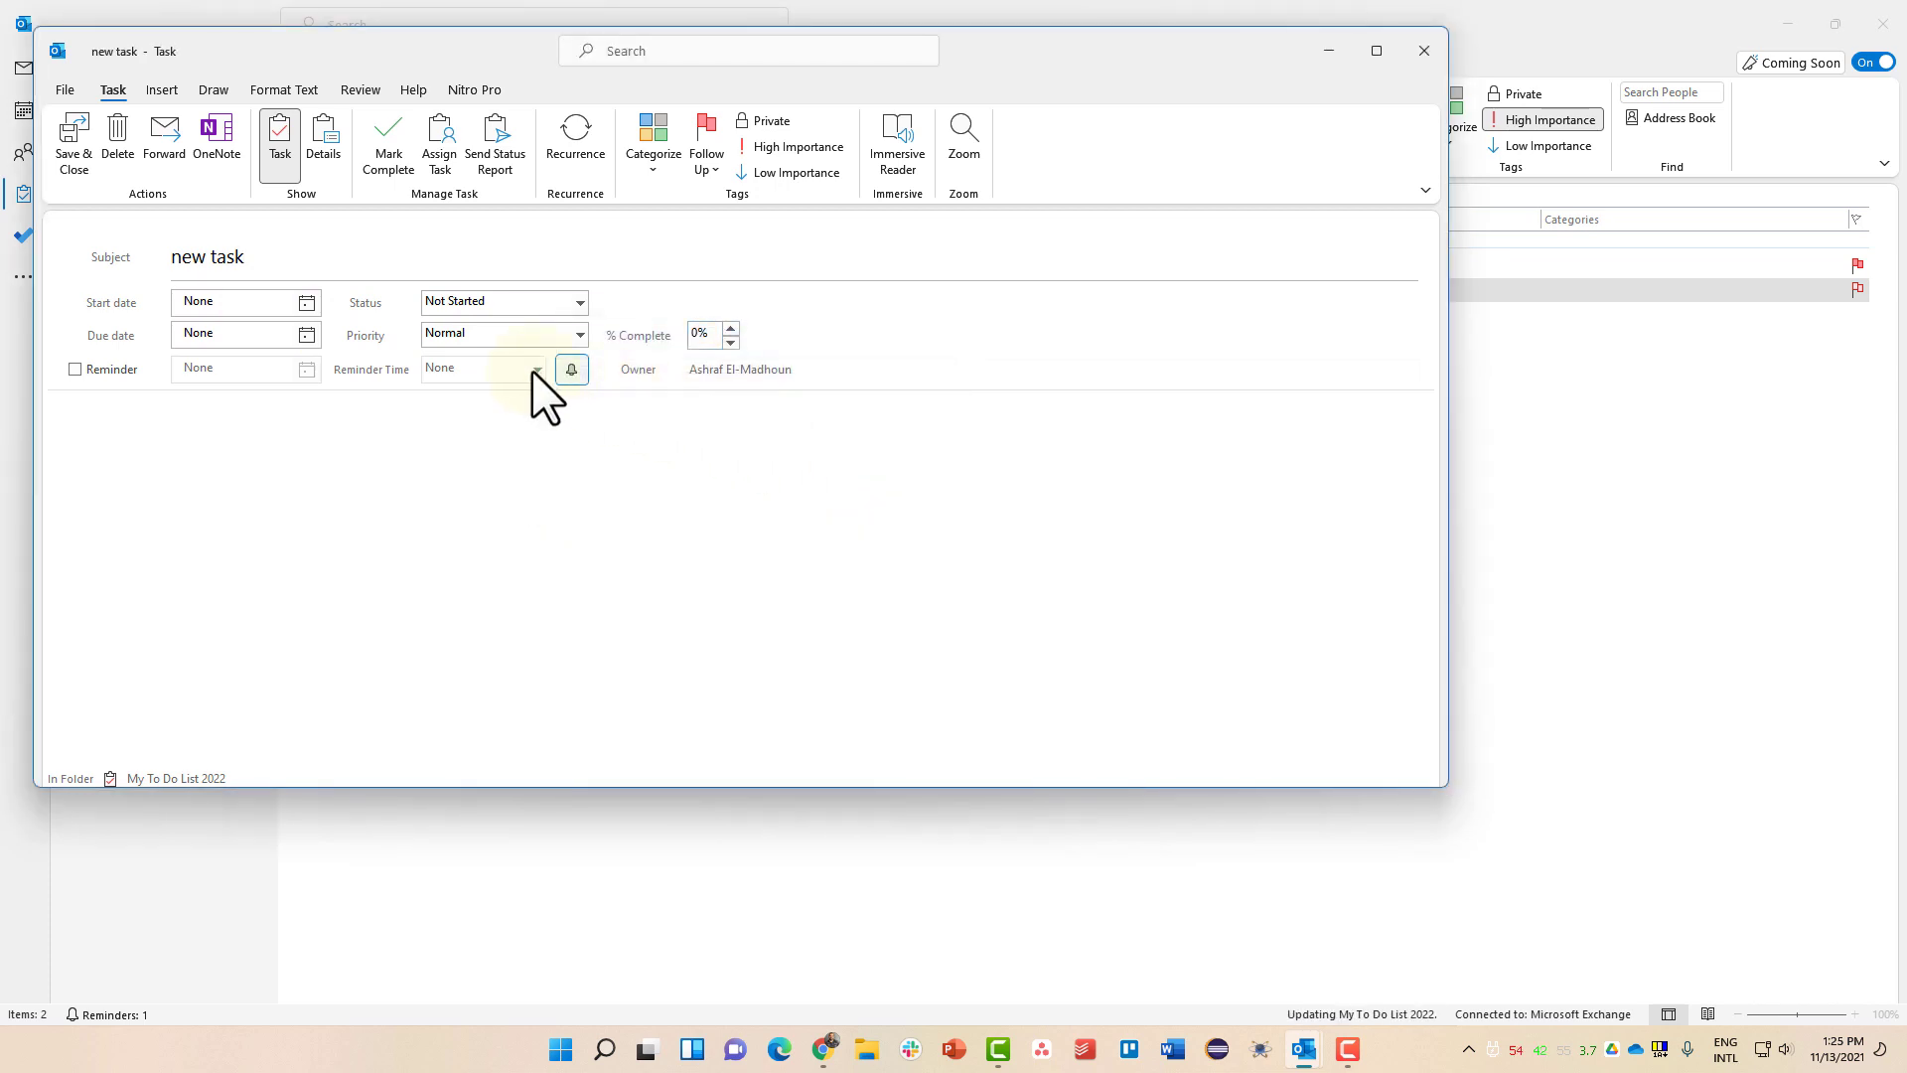
# Set the new task's start date to Sat 11/20/2021, turn on its reminder, and save it
pyautogui.click(303, 301)
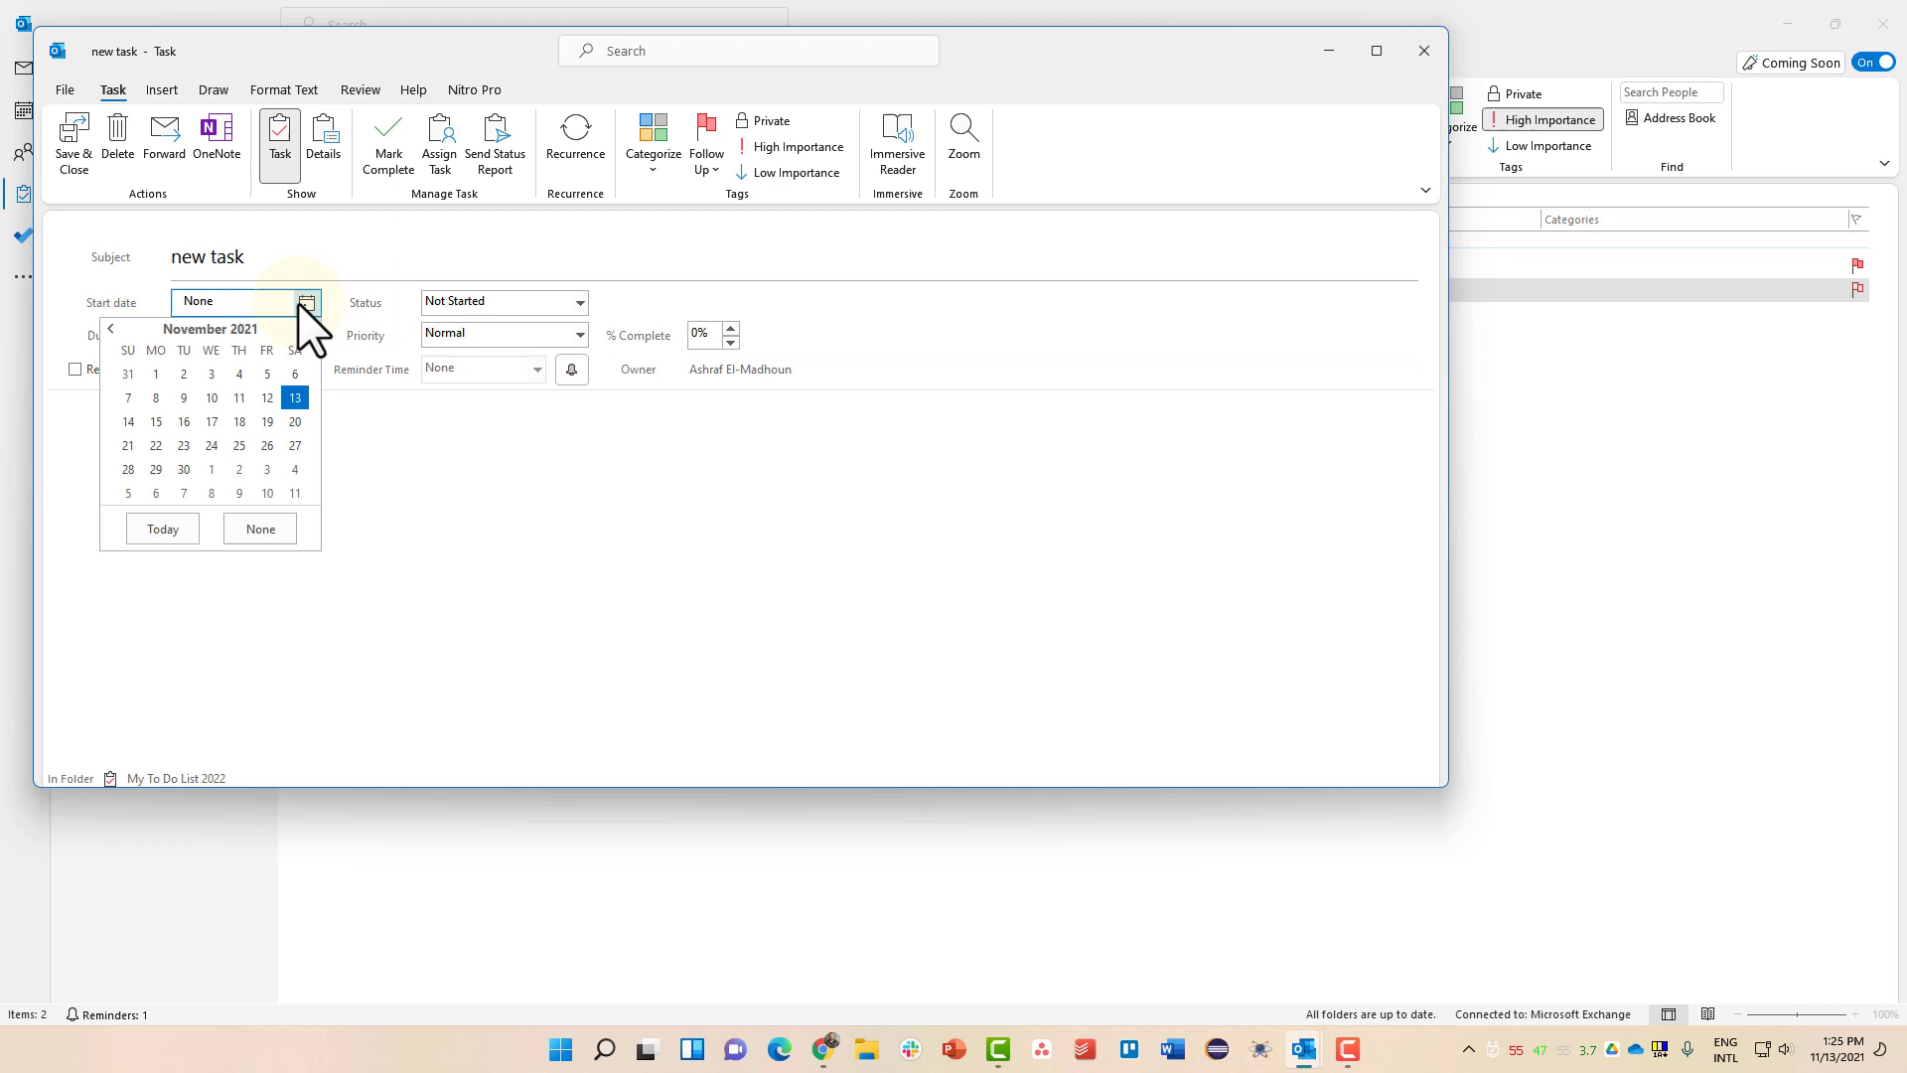
pyautogui.click(294, 396)
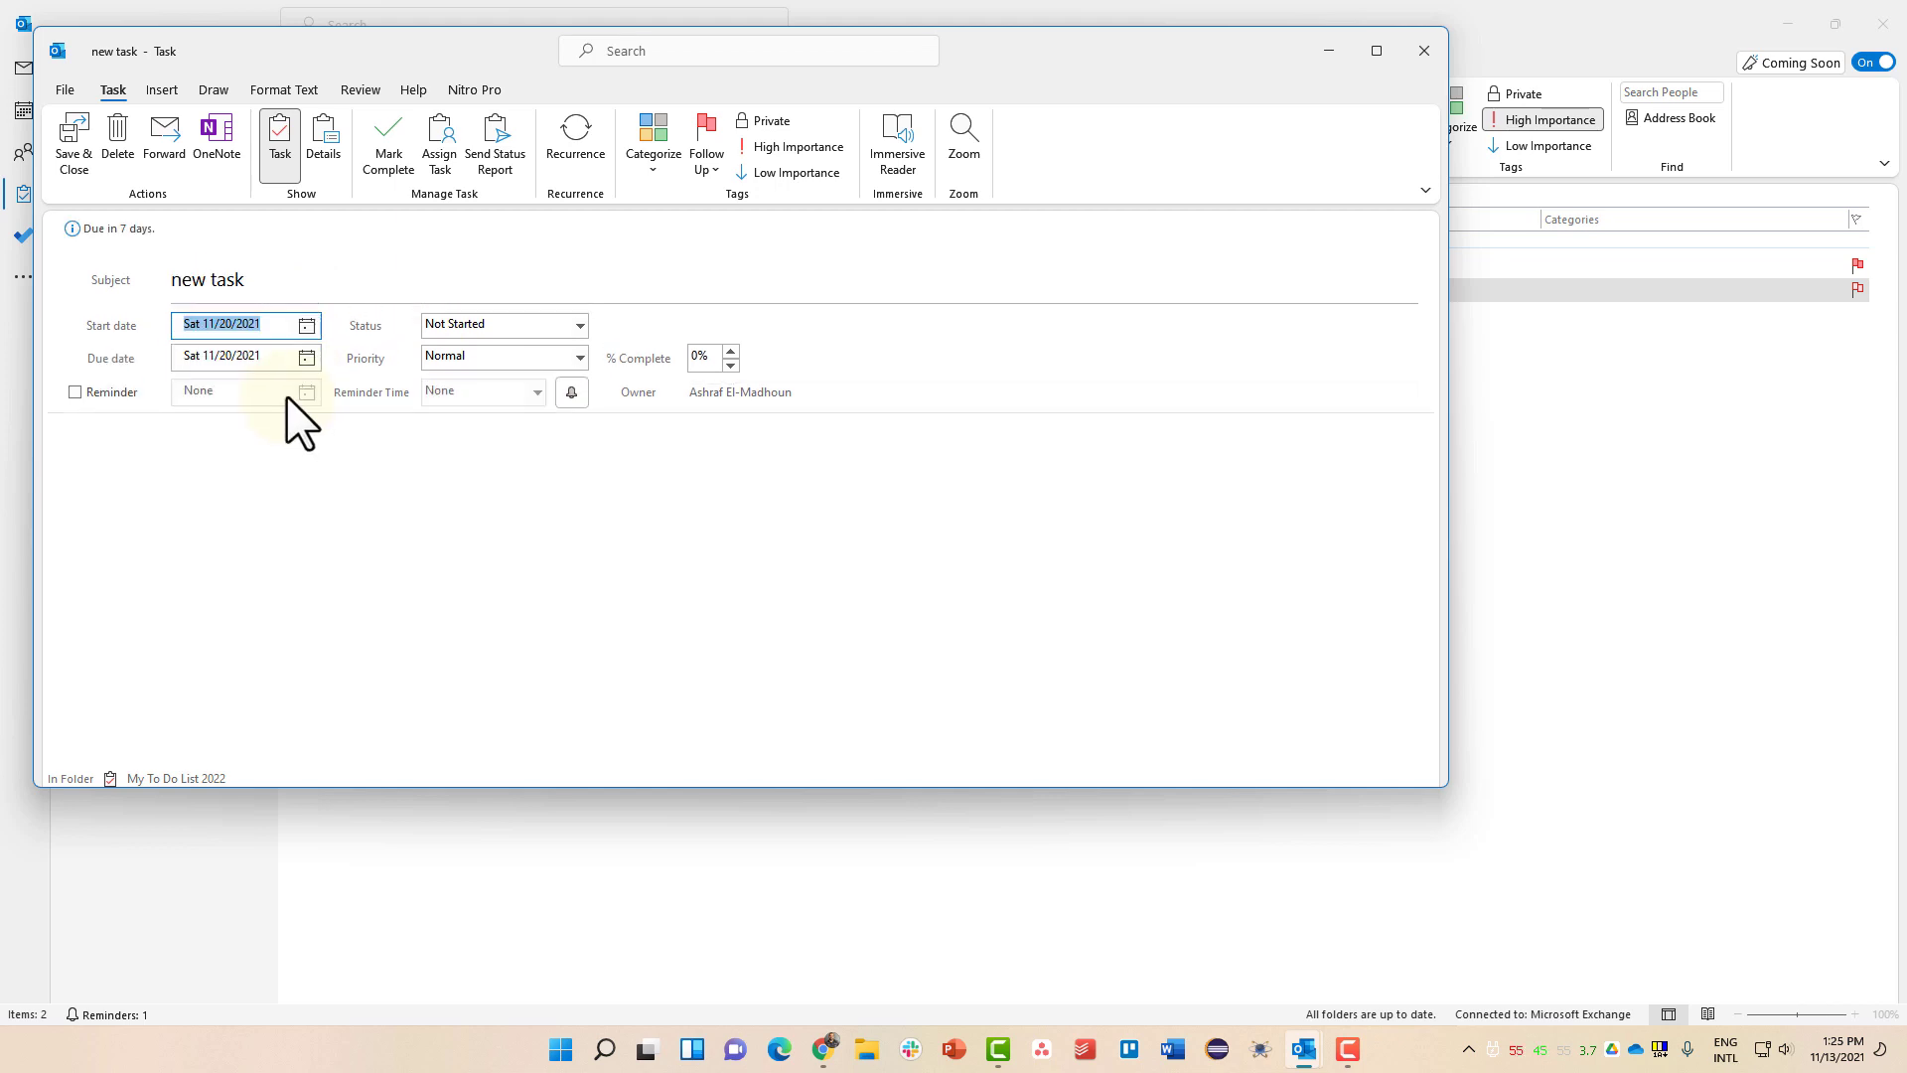
pyautogui.click(76, 391)
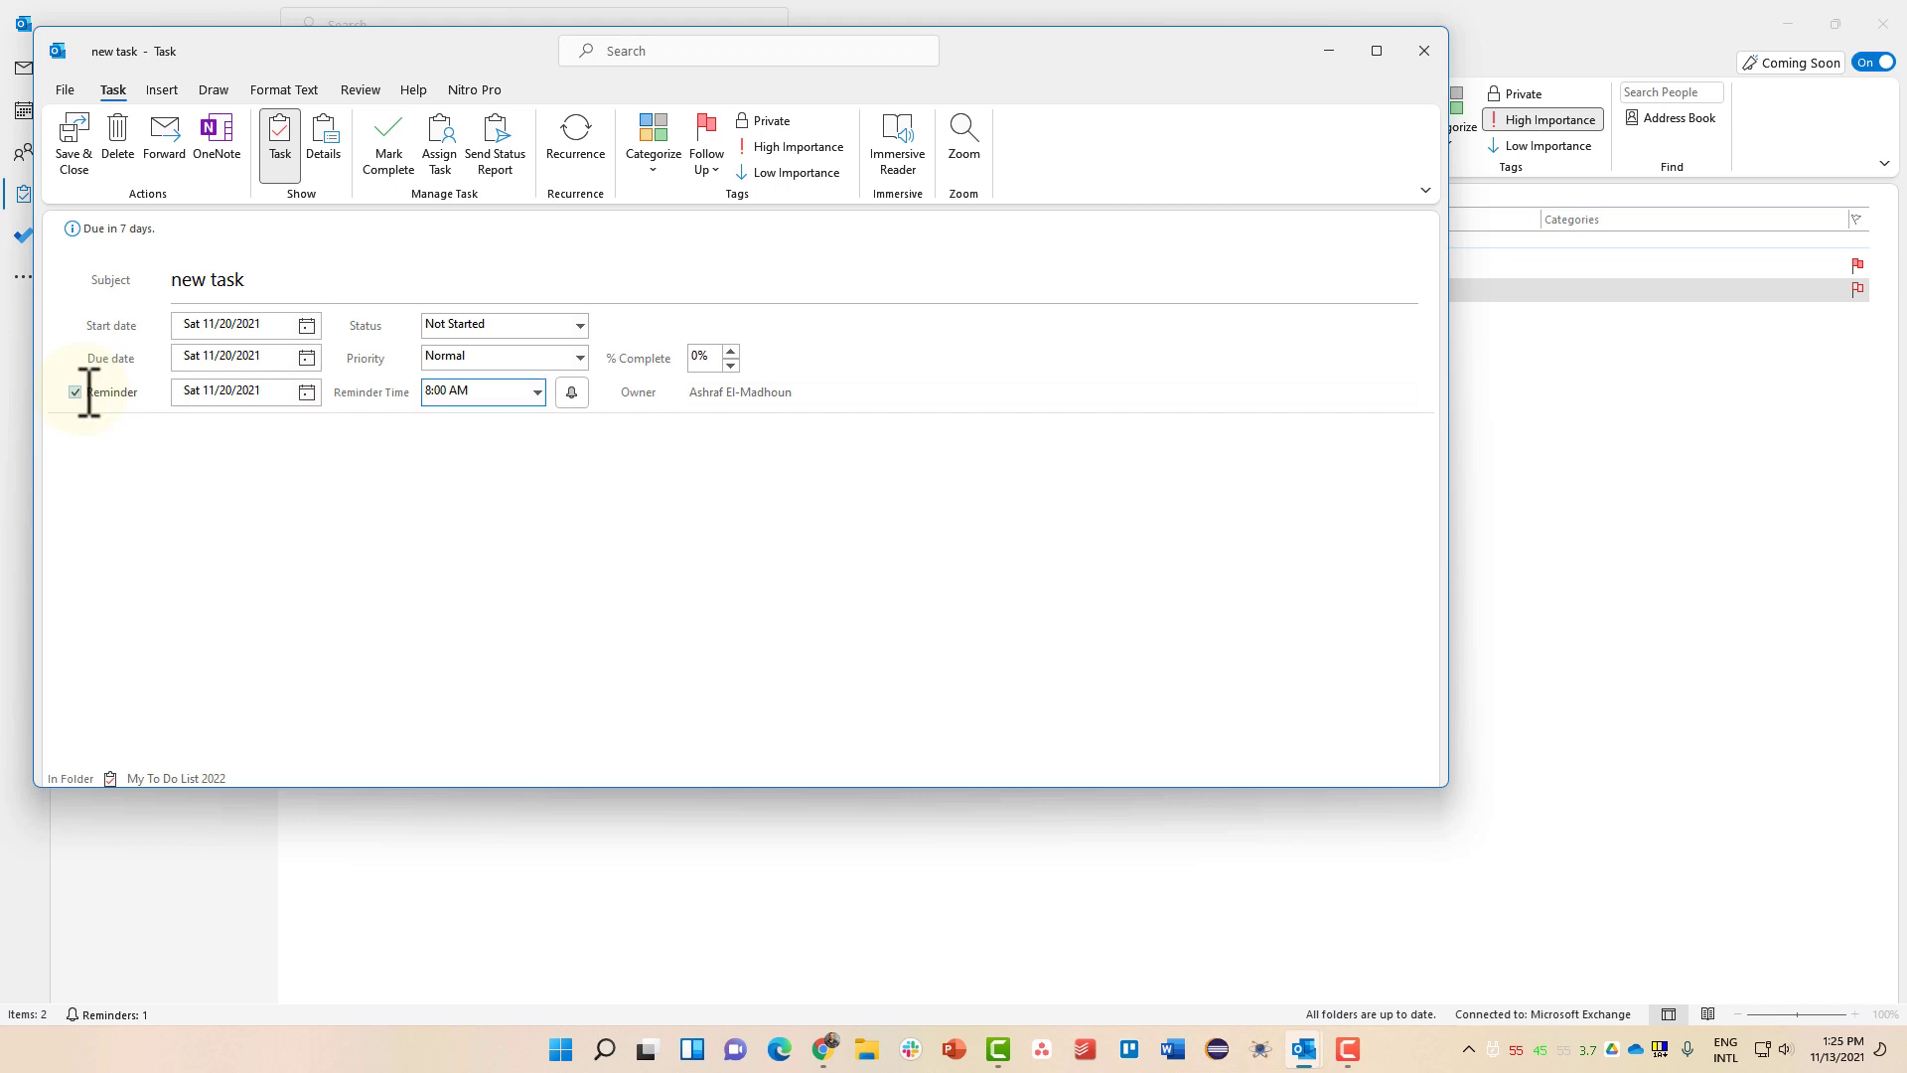
pyautogui.click(85, 159)
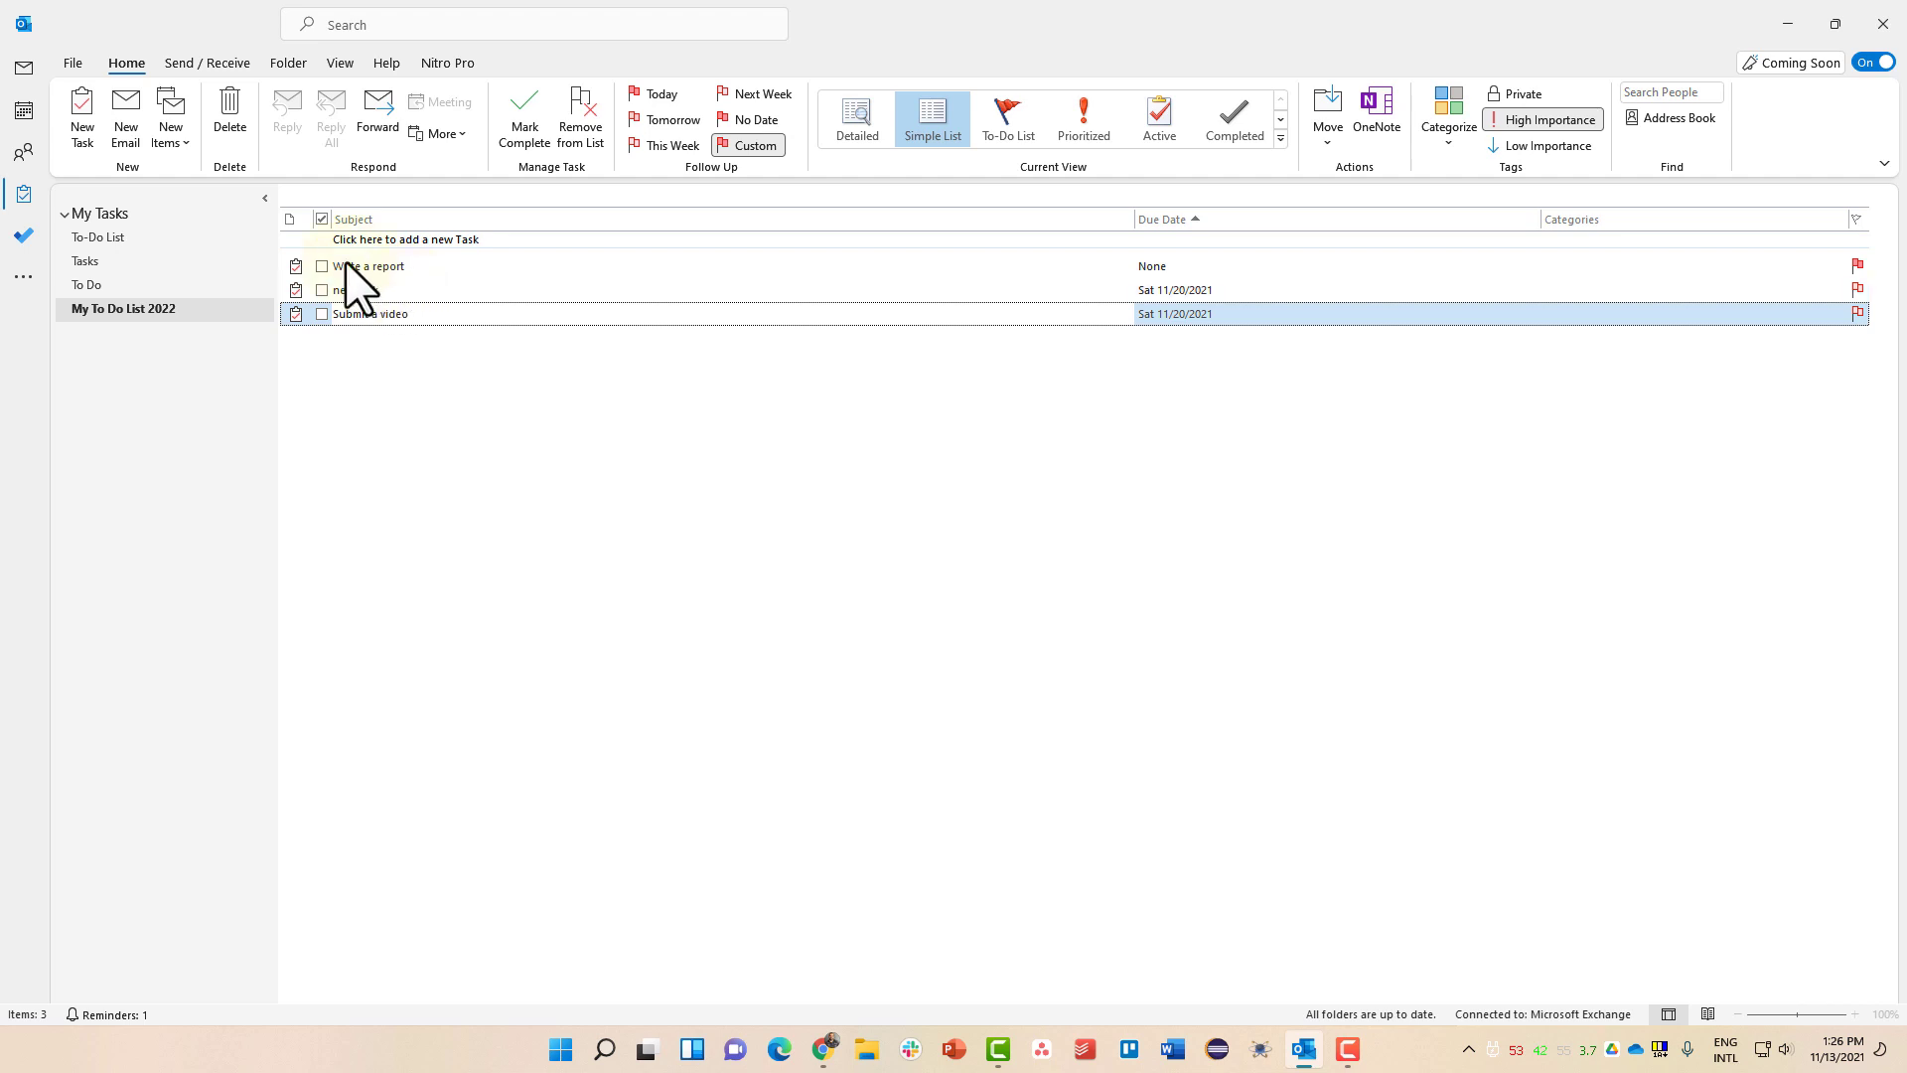
# Start another new task and assign it to the recent contact CO2
pyautogui.click(82, 124)
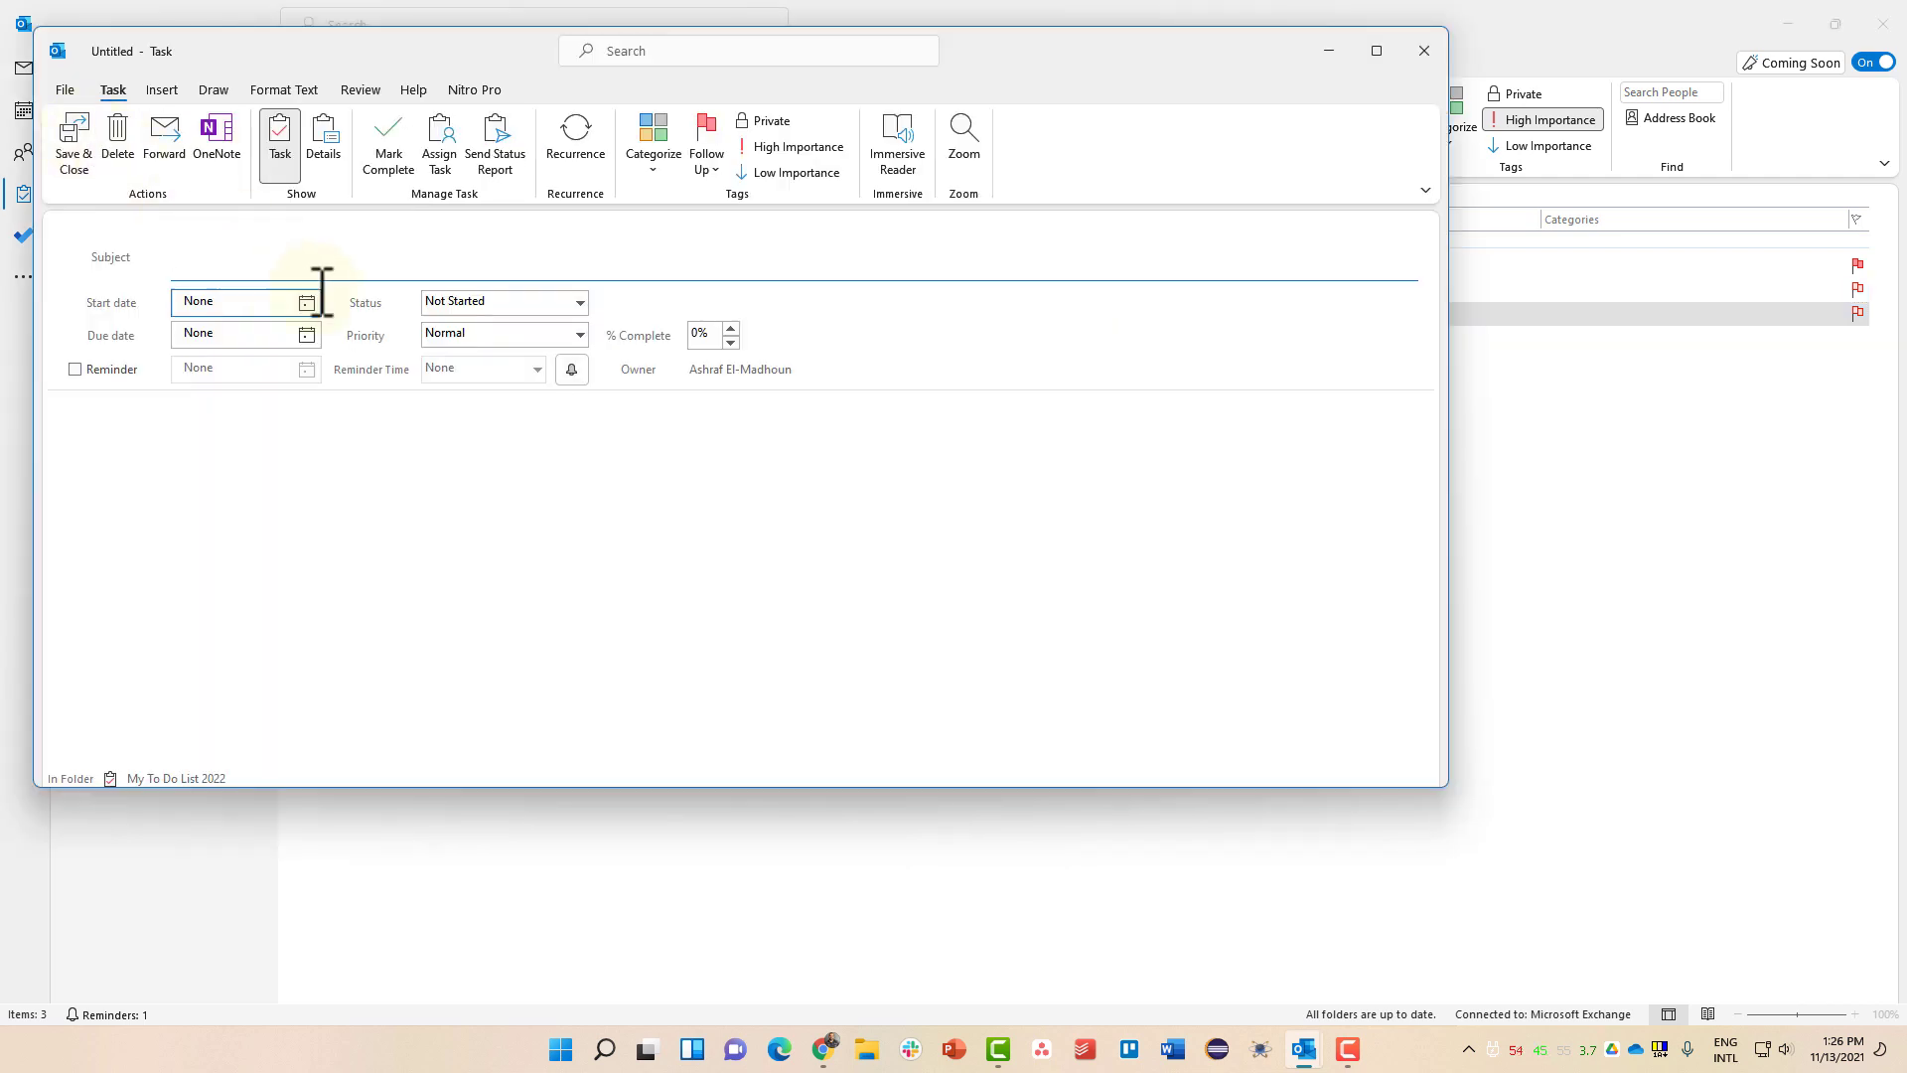
pyautogui.click(428, 165)
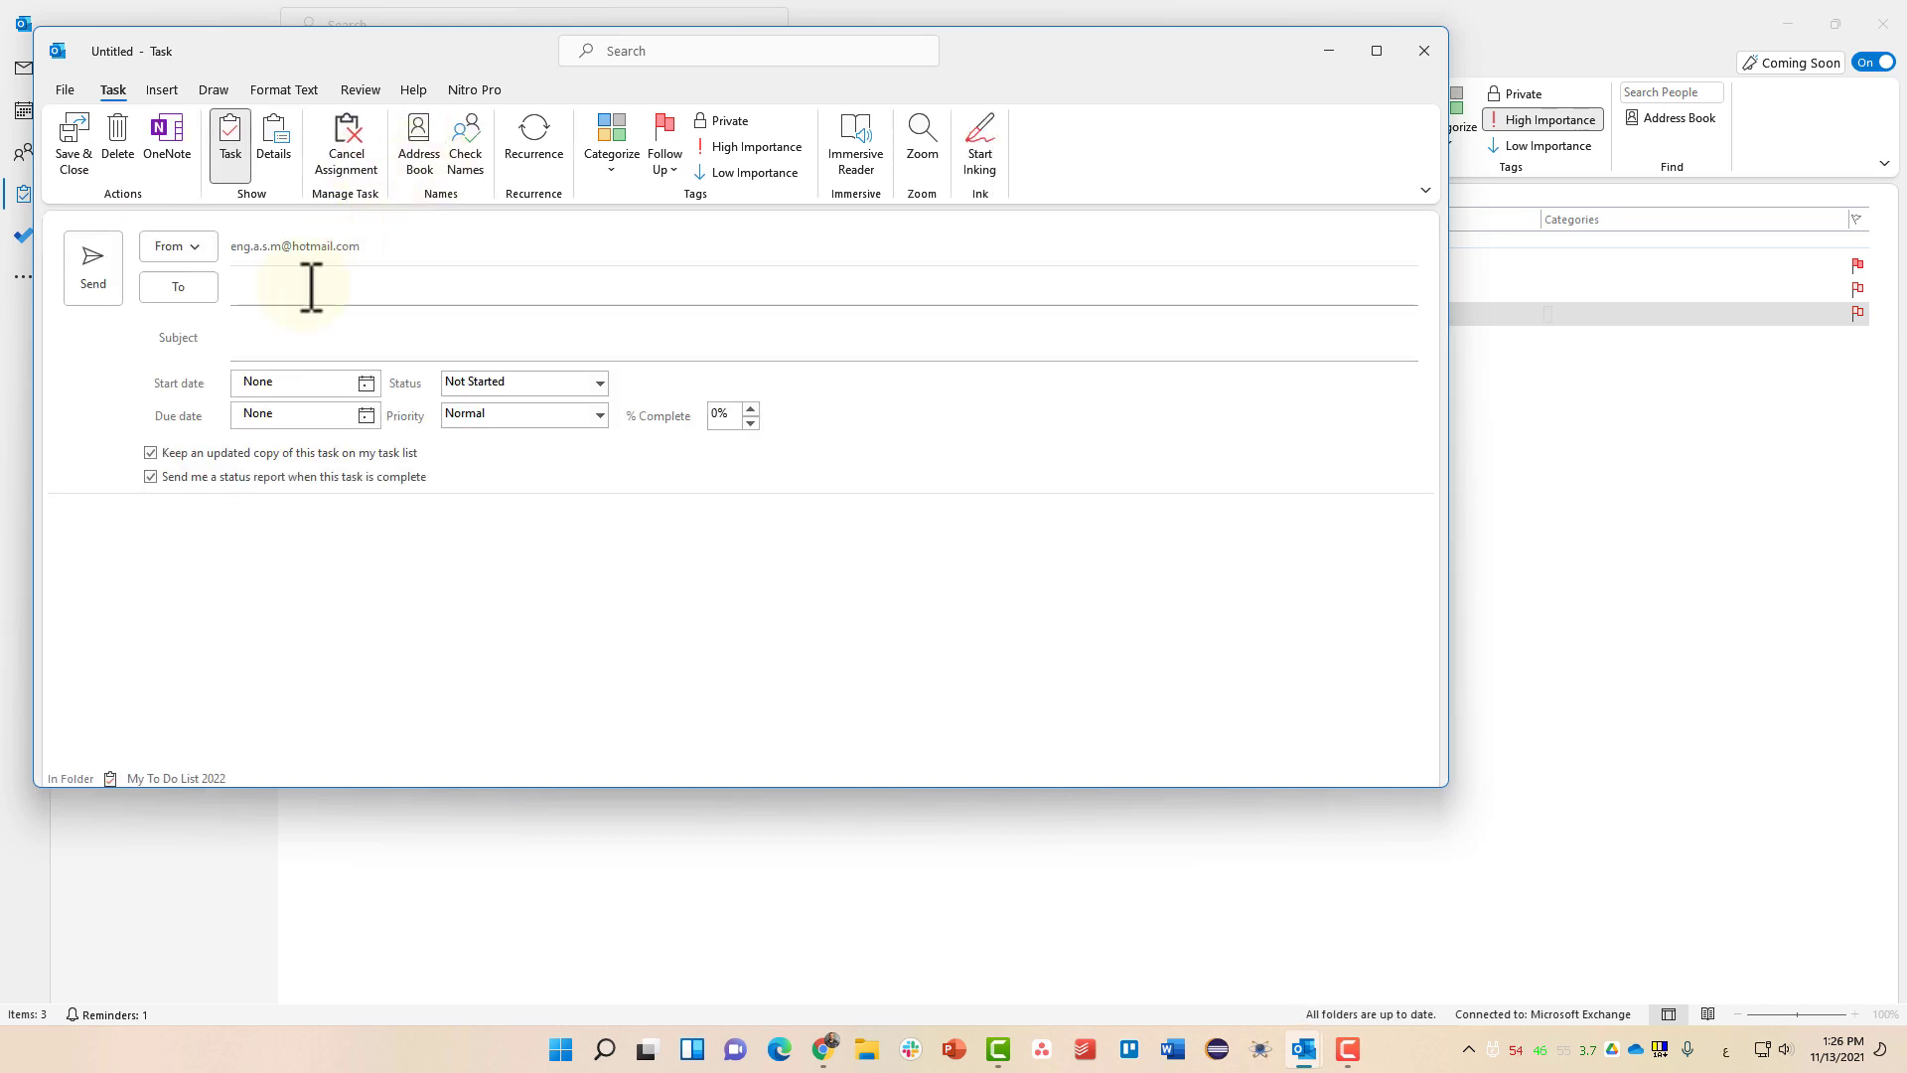
pyautogui.click(300, 295)
pyautogui.click(308, 284)
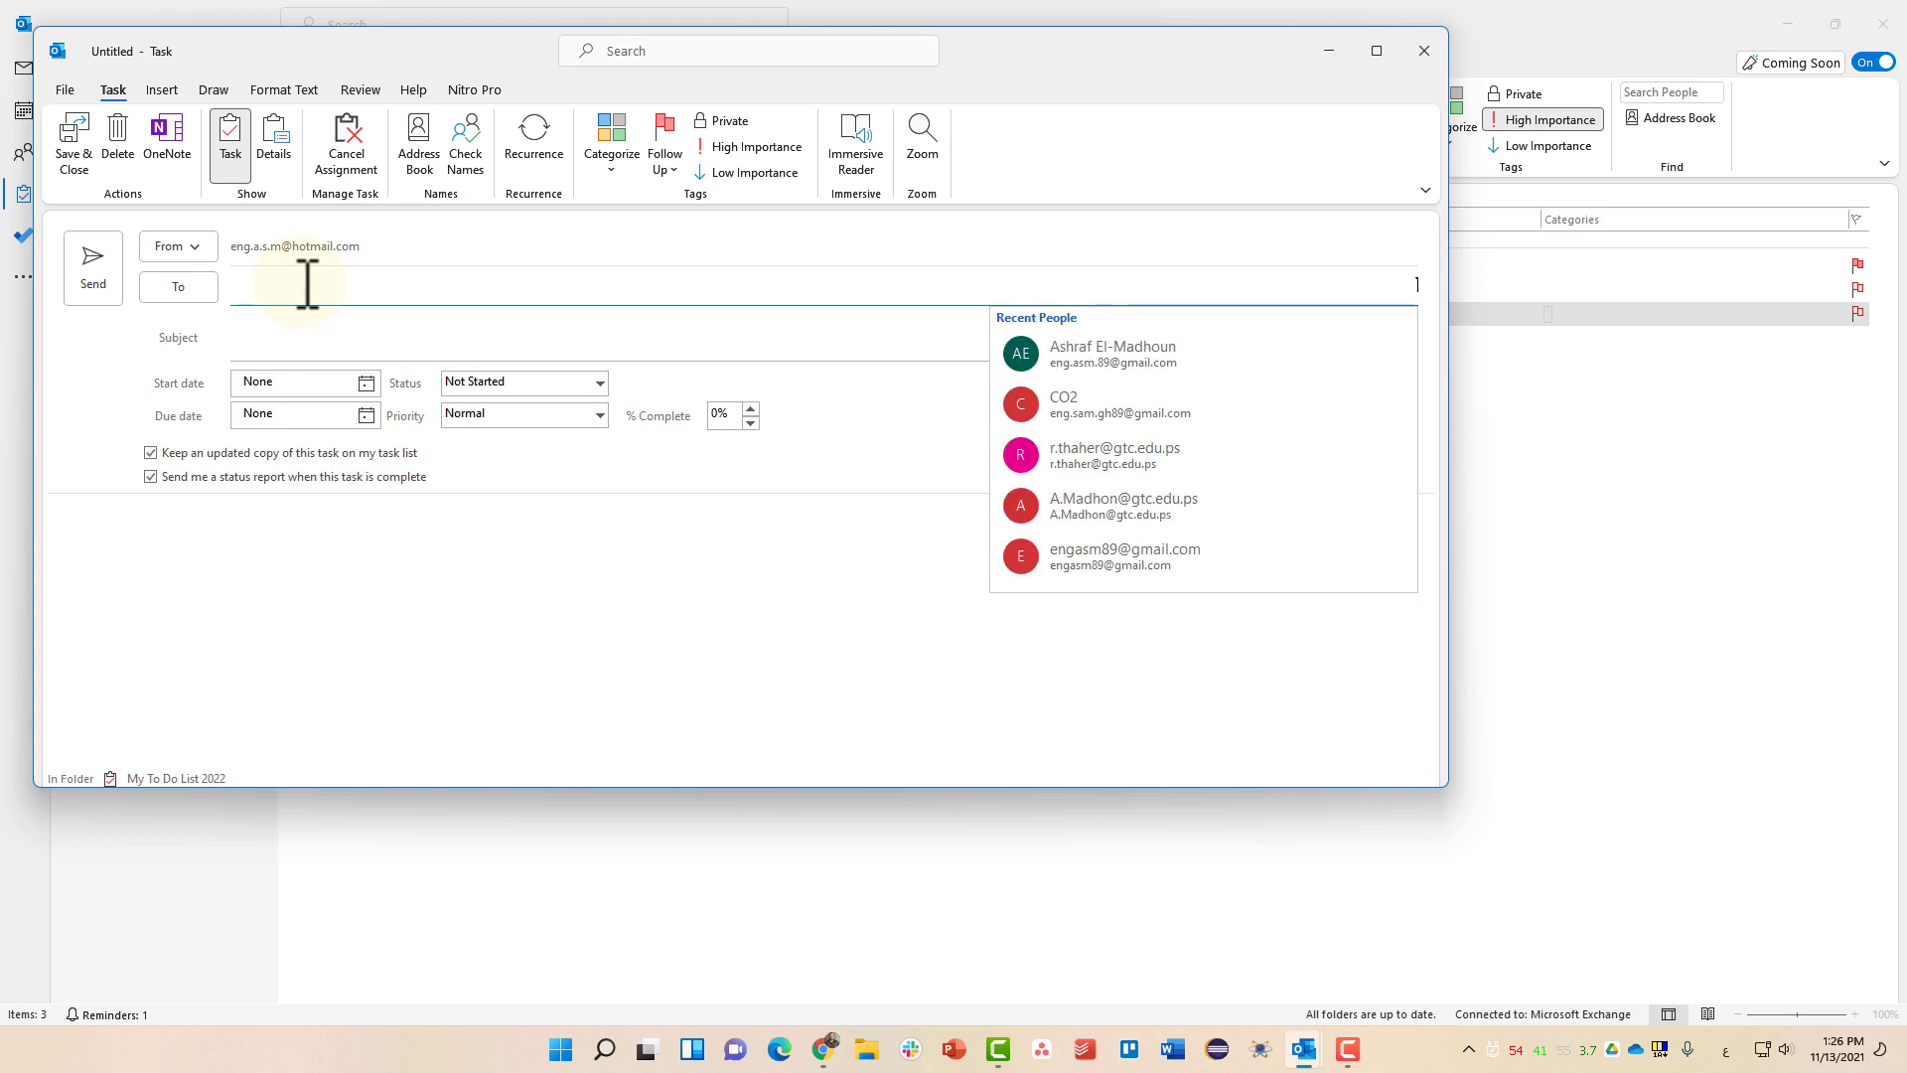
pyautogui.click(1250, 407)
# Enter "assigned task to you" as the subject of the assigned task
pyautogui.click(408, 346)
pyautogui.write('شس')
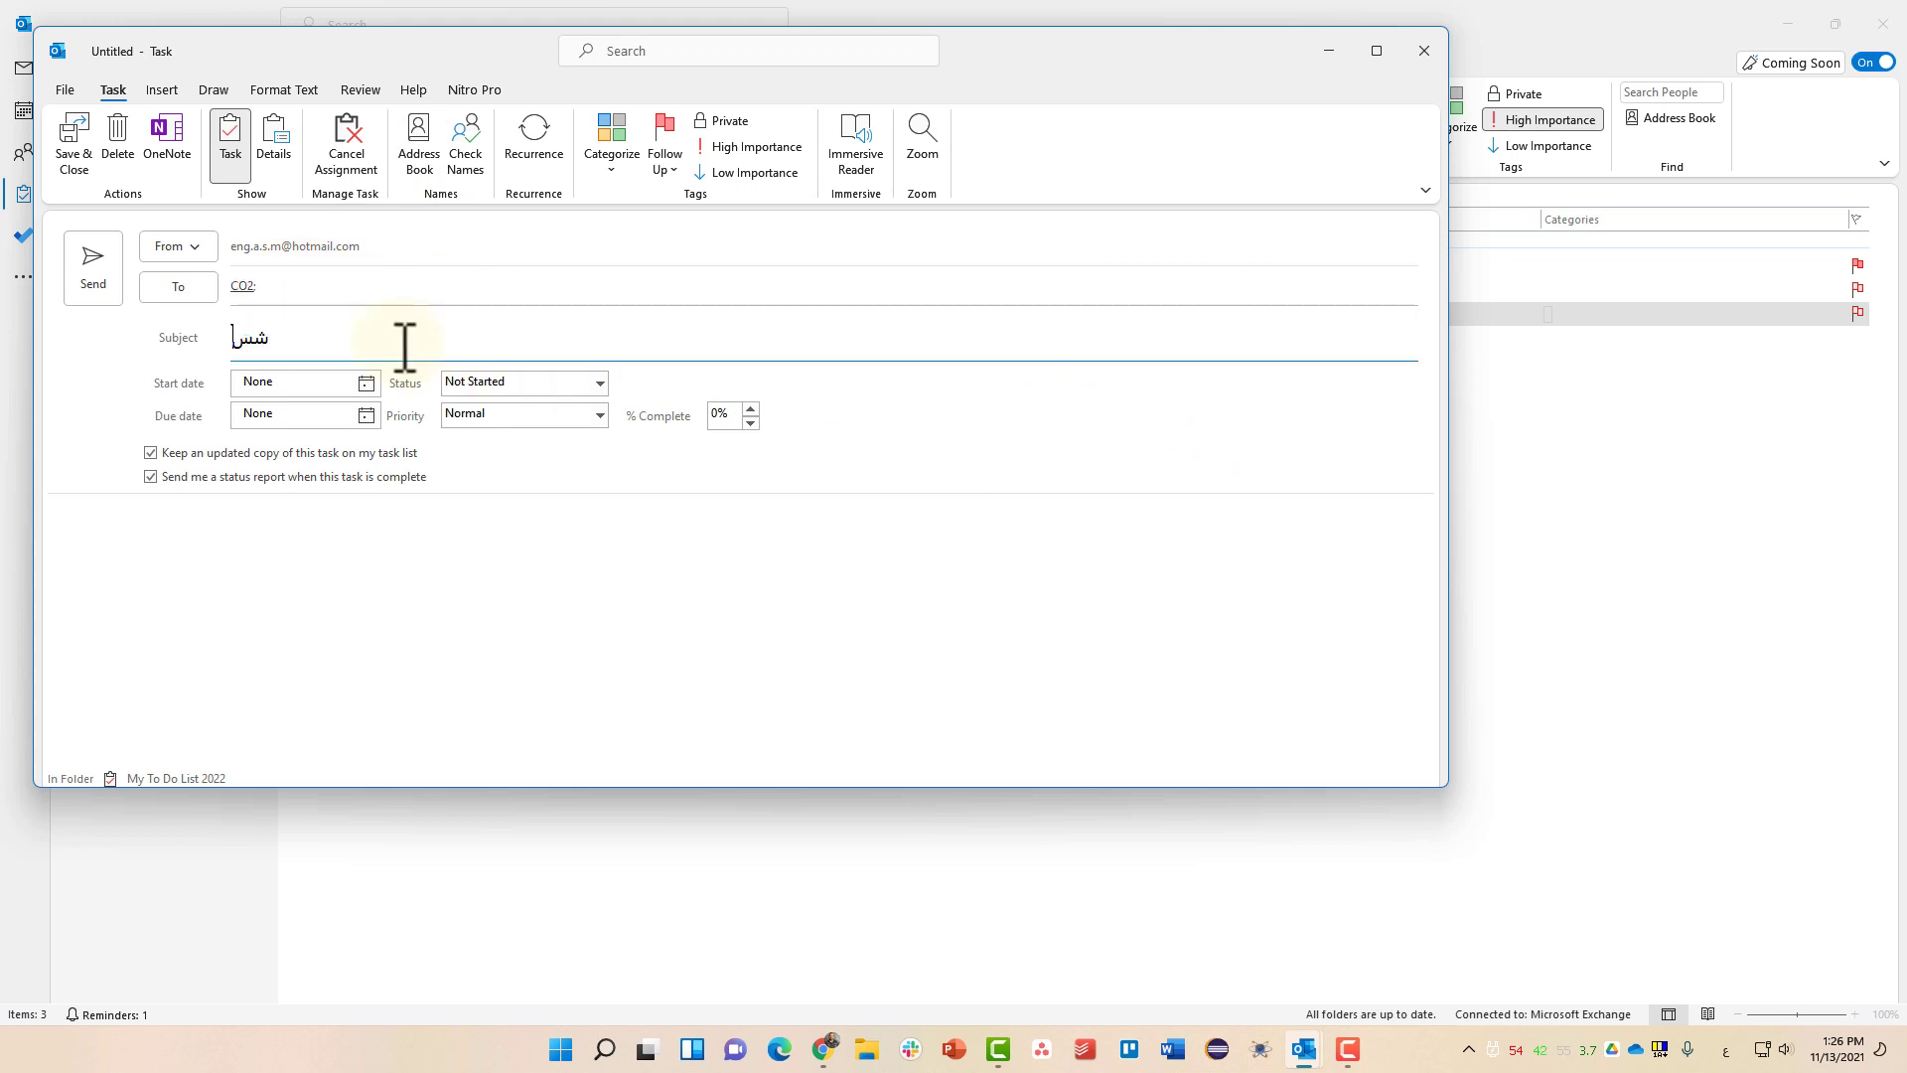
pyautogui.press('BackSpace')
pyautogui.press('super+space')
pyautogui.write('assign task')
pyautogui.write('ed')
pyautogui.press('BackSpace')
pyautogui.press('BackSpace')
pyautogui.press('BackSpace')
pyautogui.write('ed task t')
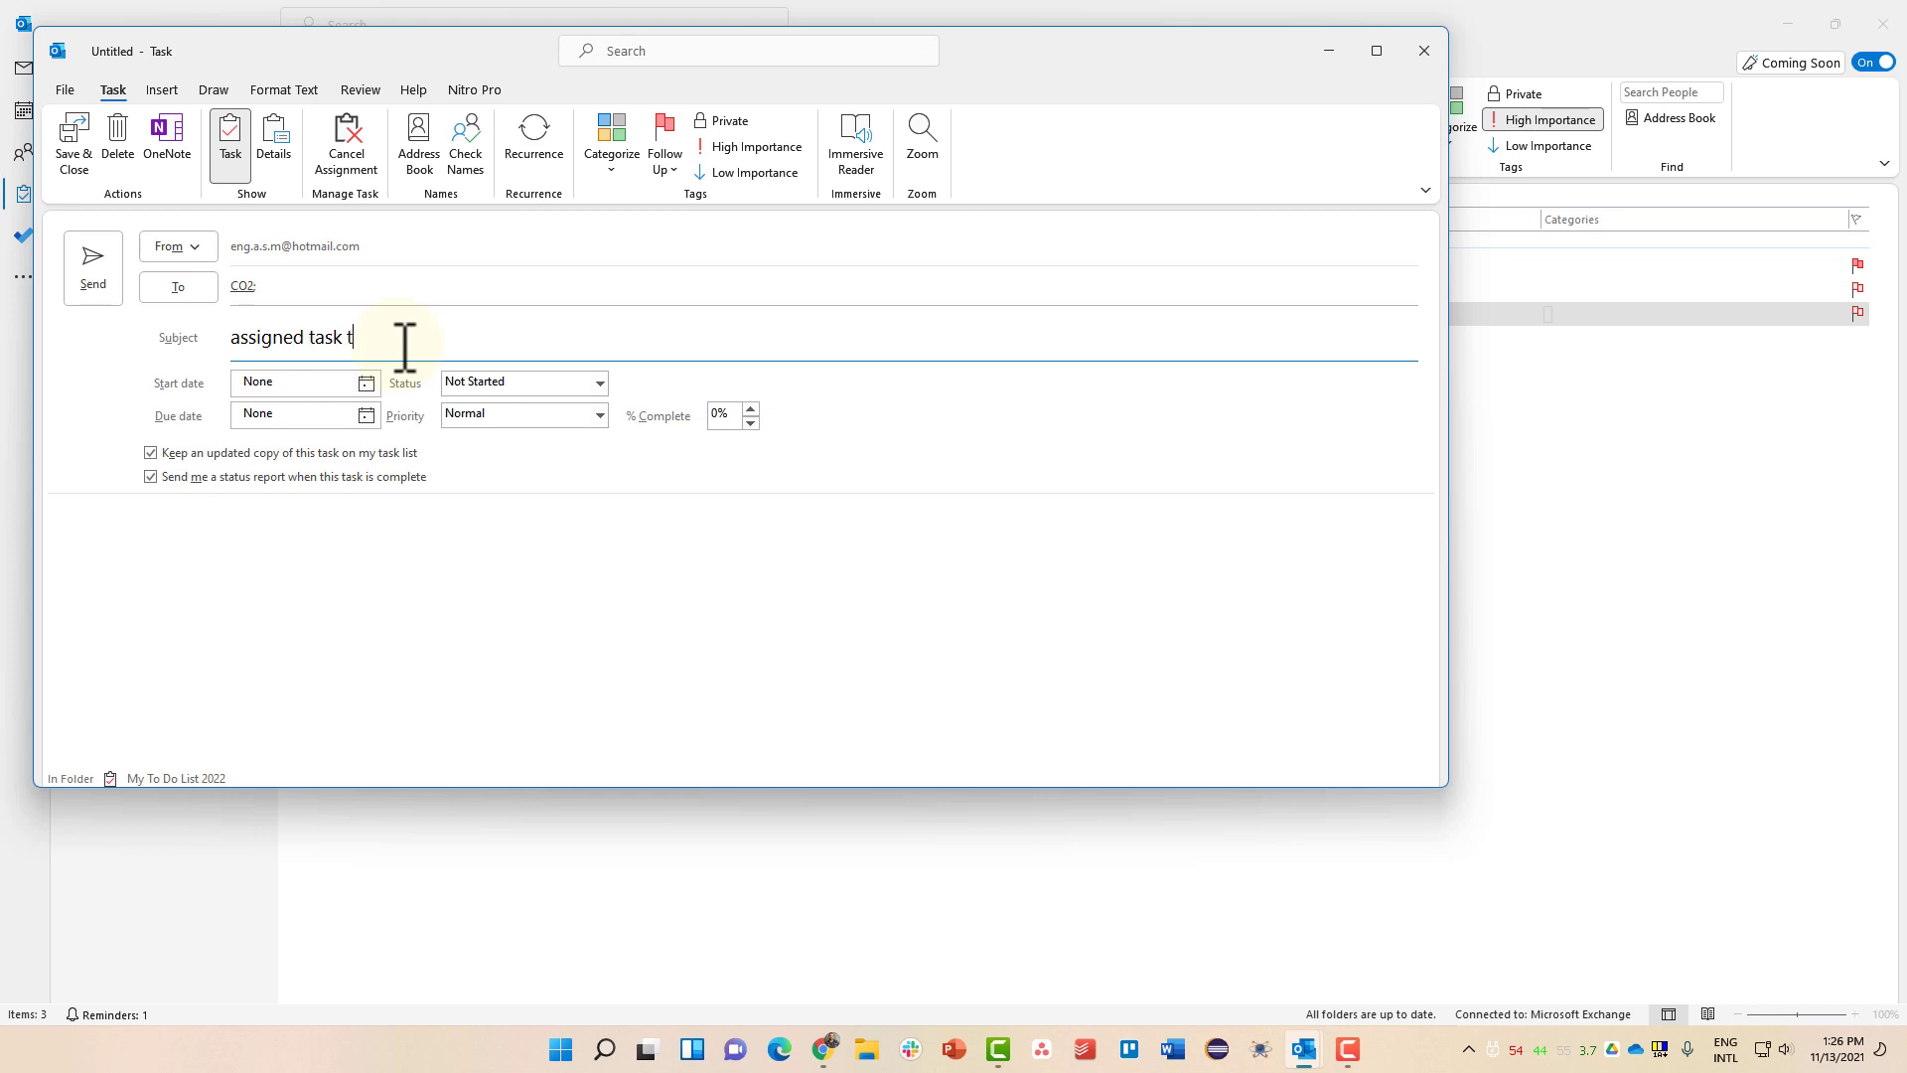
pyautogui.write('o you')
# Set the assigned task's start date to Sat 11/20/2021
pyautogui.click(335, 383)
pyautogui.click(363, 381)
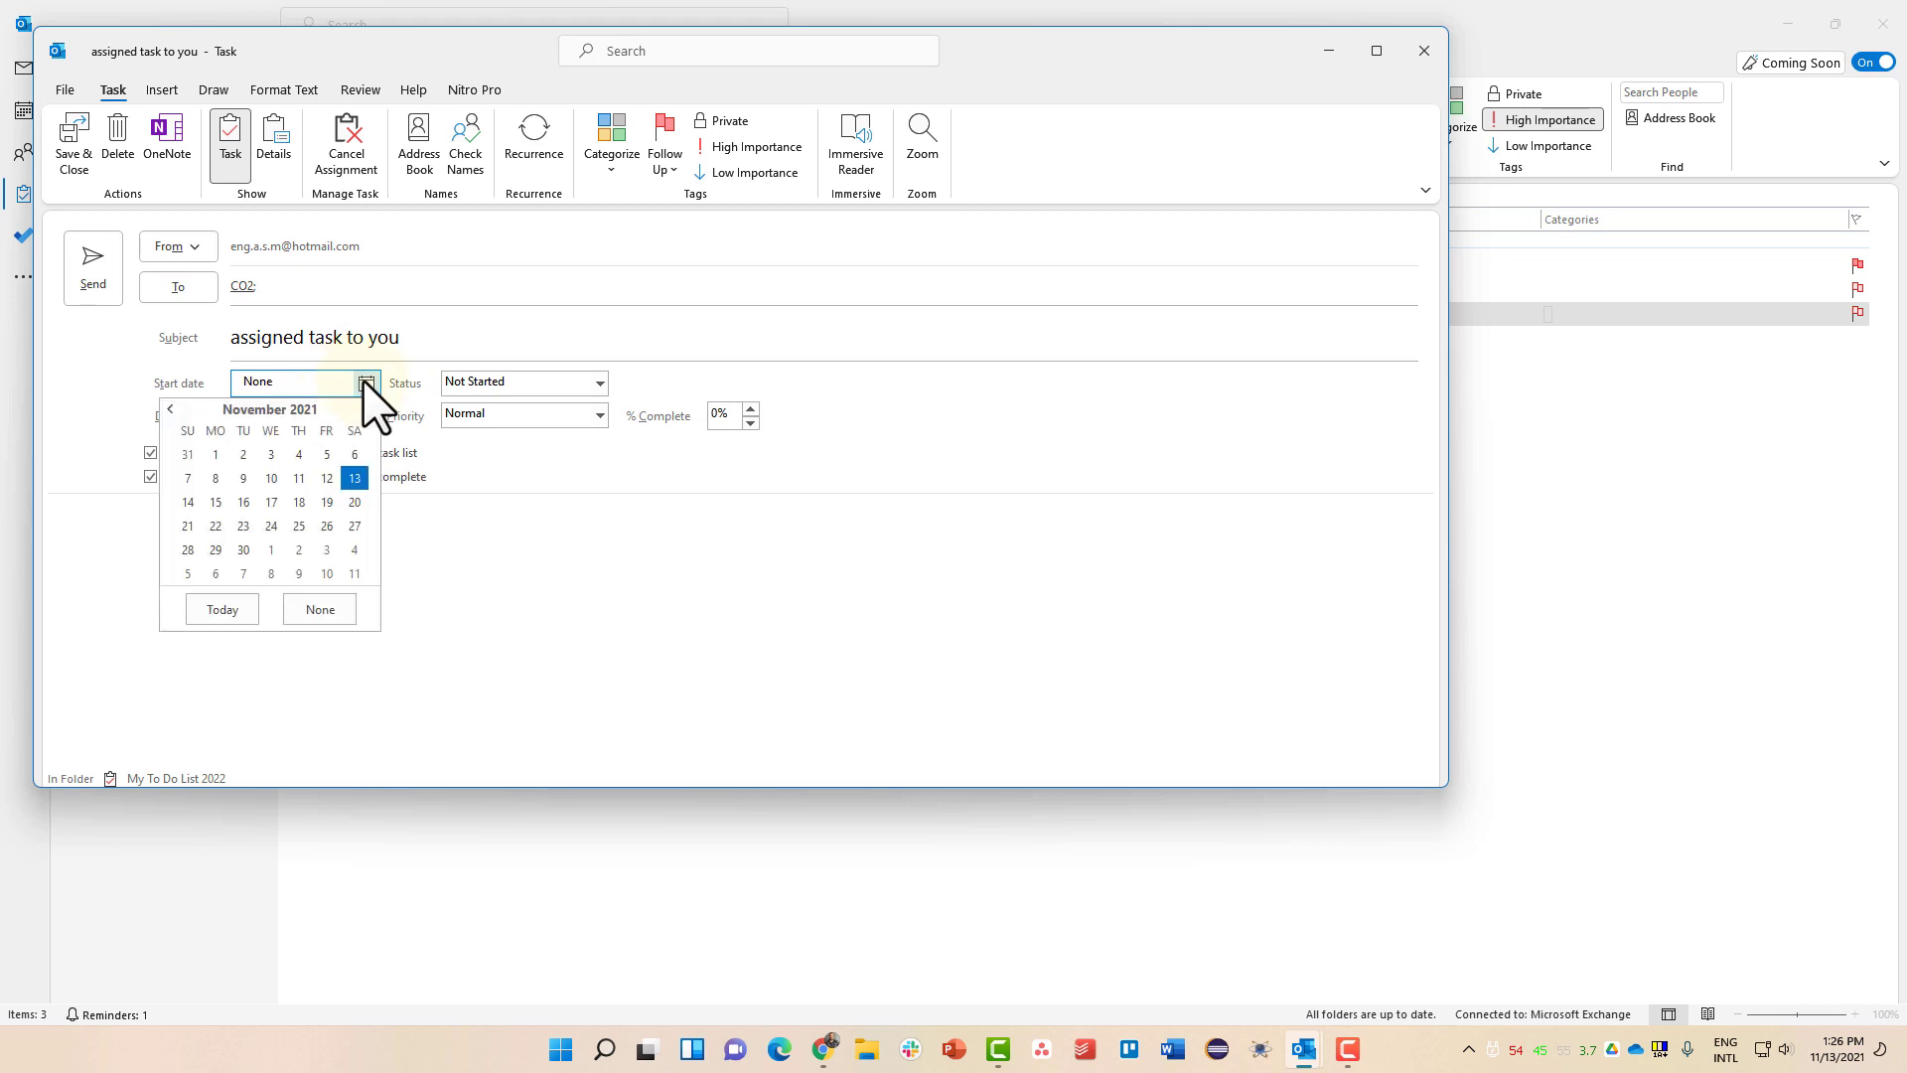
pyautogui.click(358, 502)
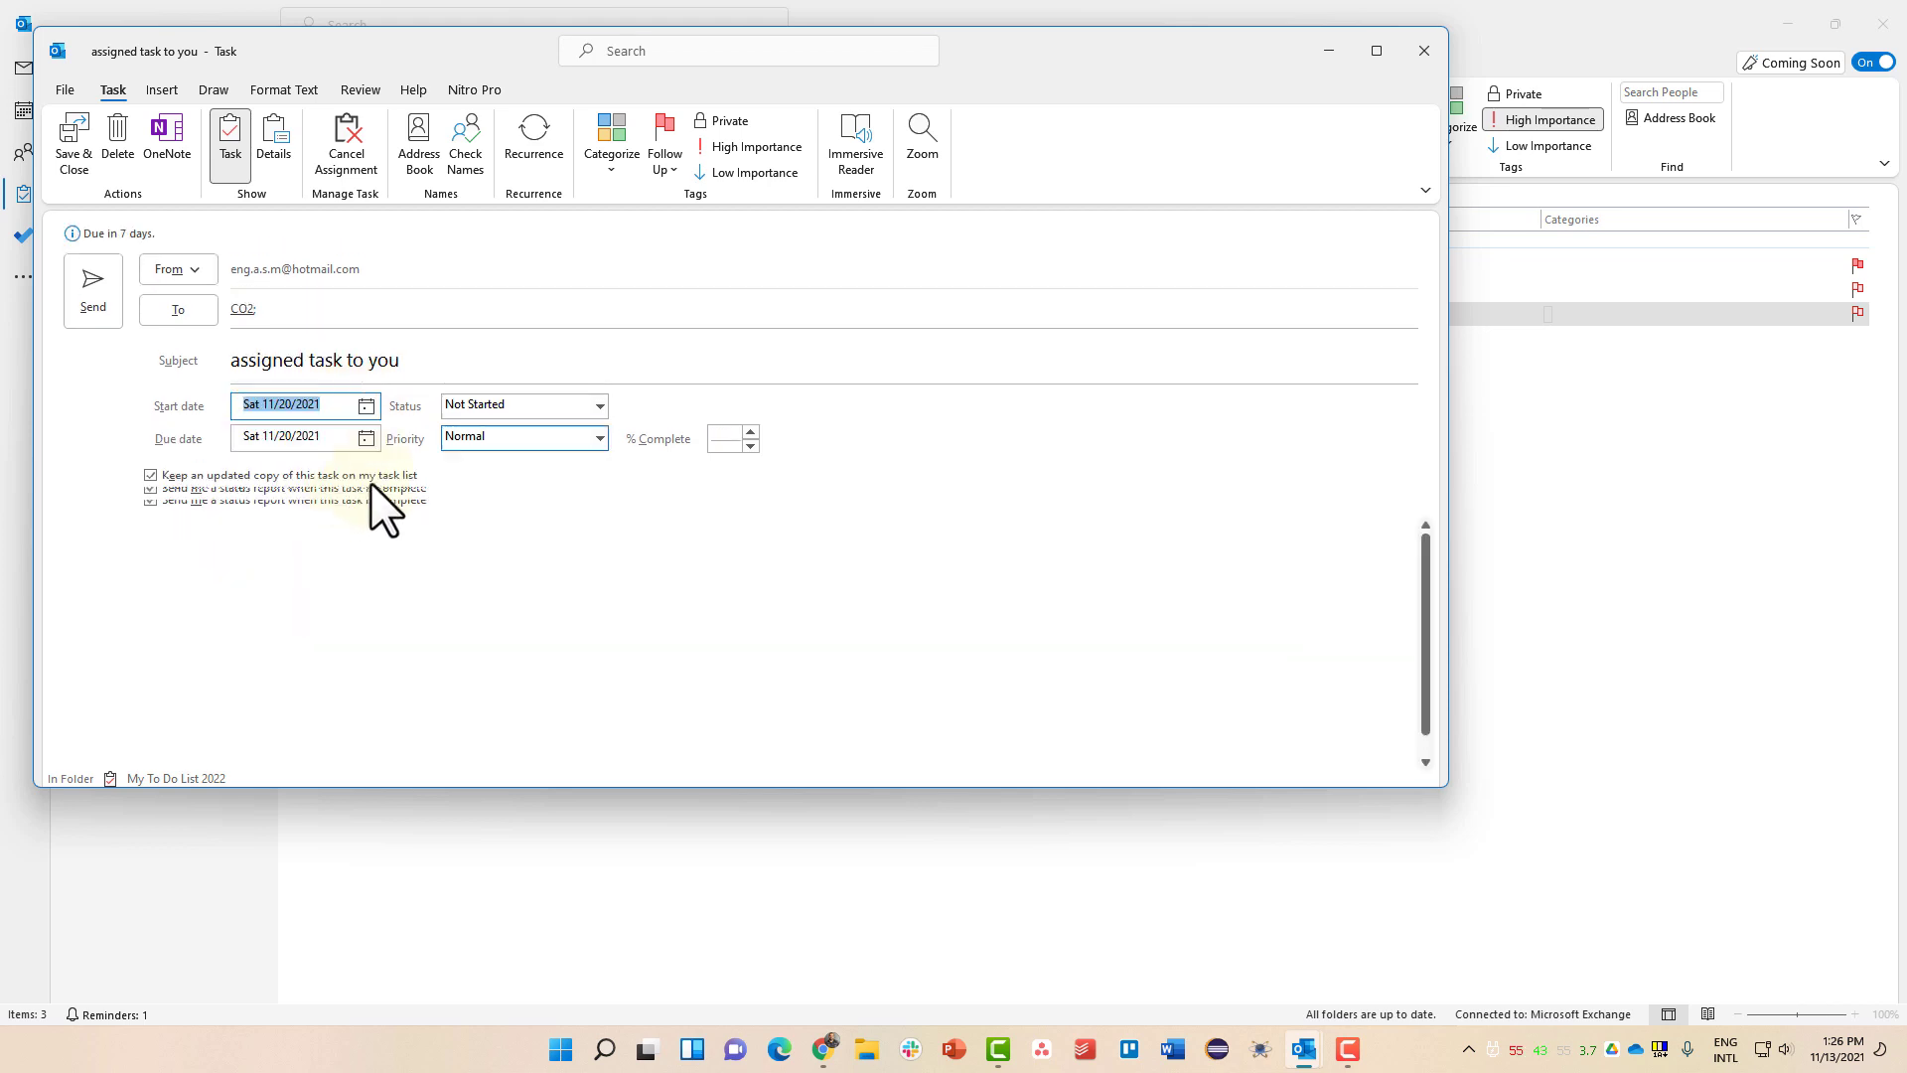
# Set the assigned task's status to In Progress and its priority to High
pyautogui.click(523, 405)
pyautogui.click(517, 443)
pyautogui.click(518, 438)
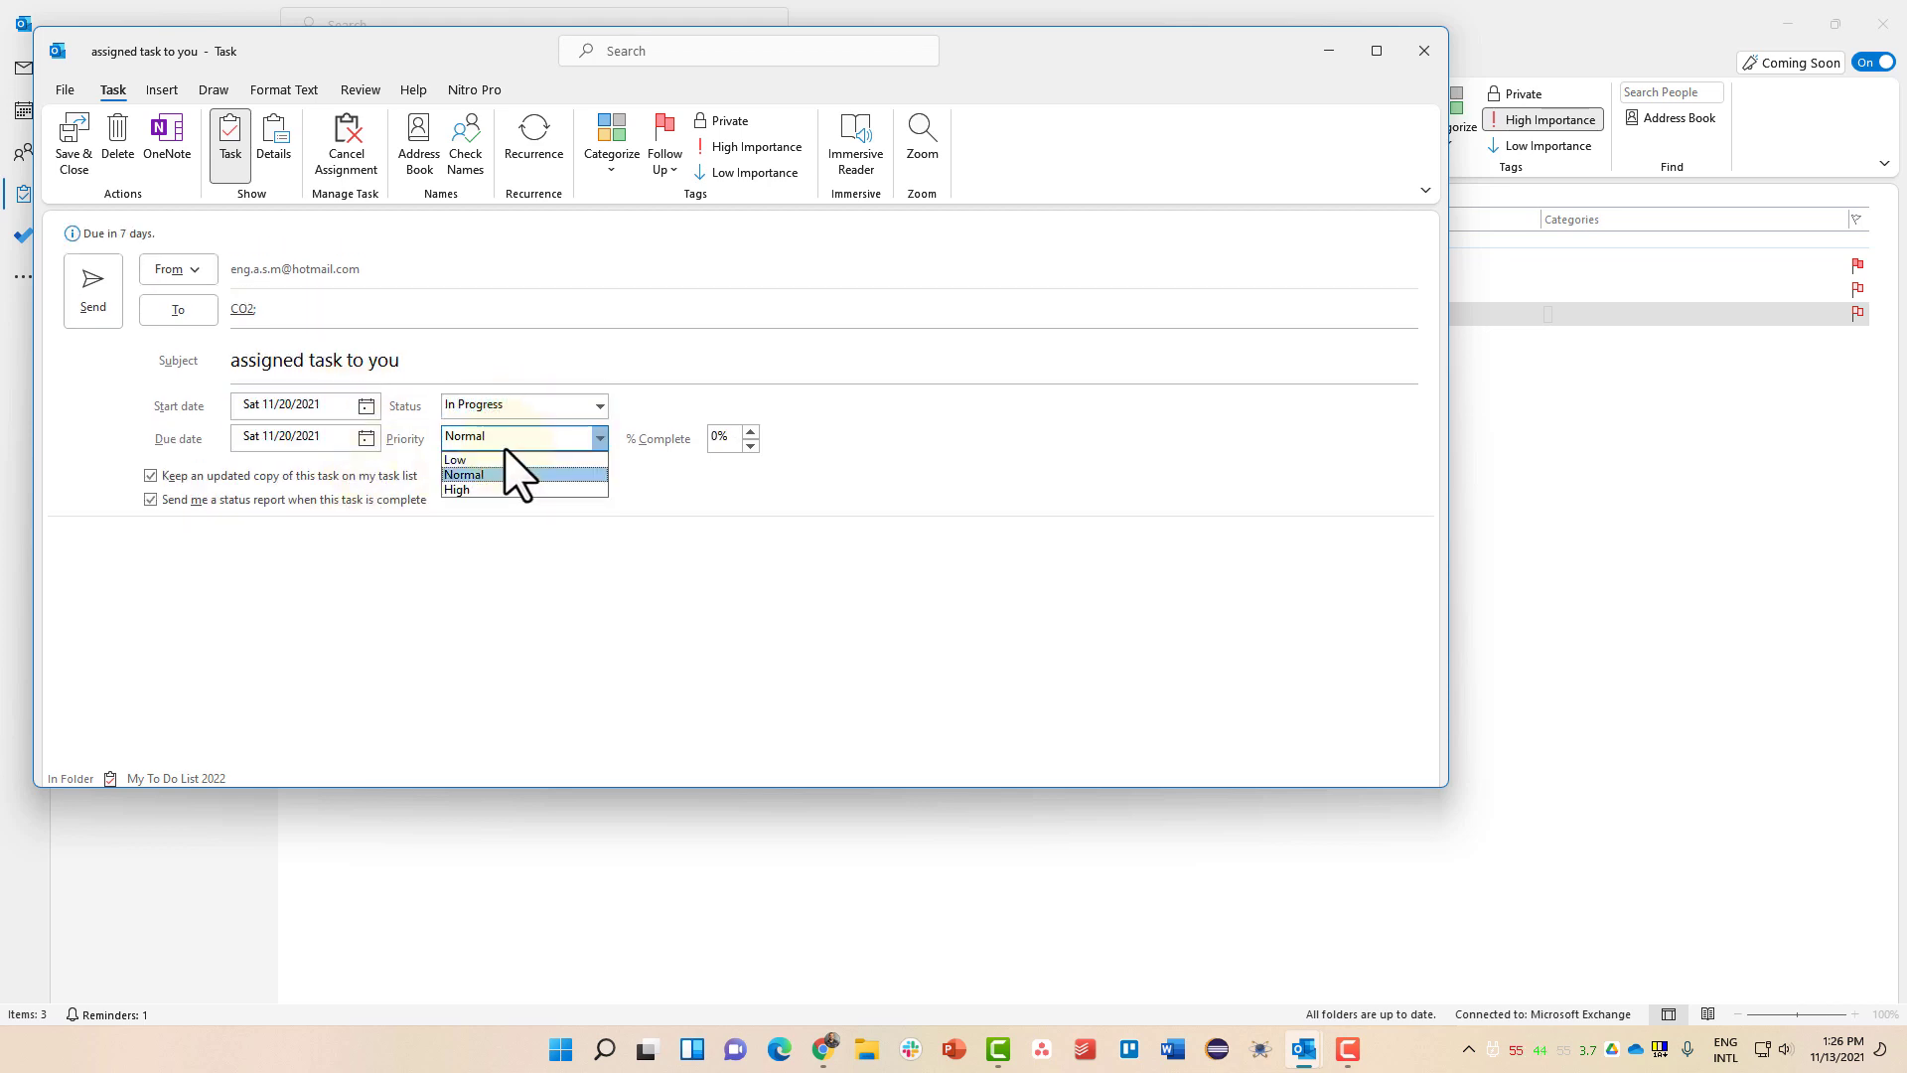
pyautogui.click(478, 488)
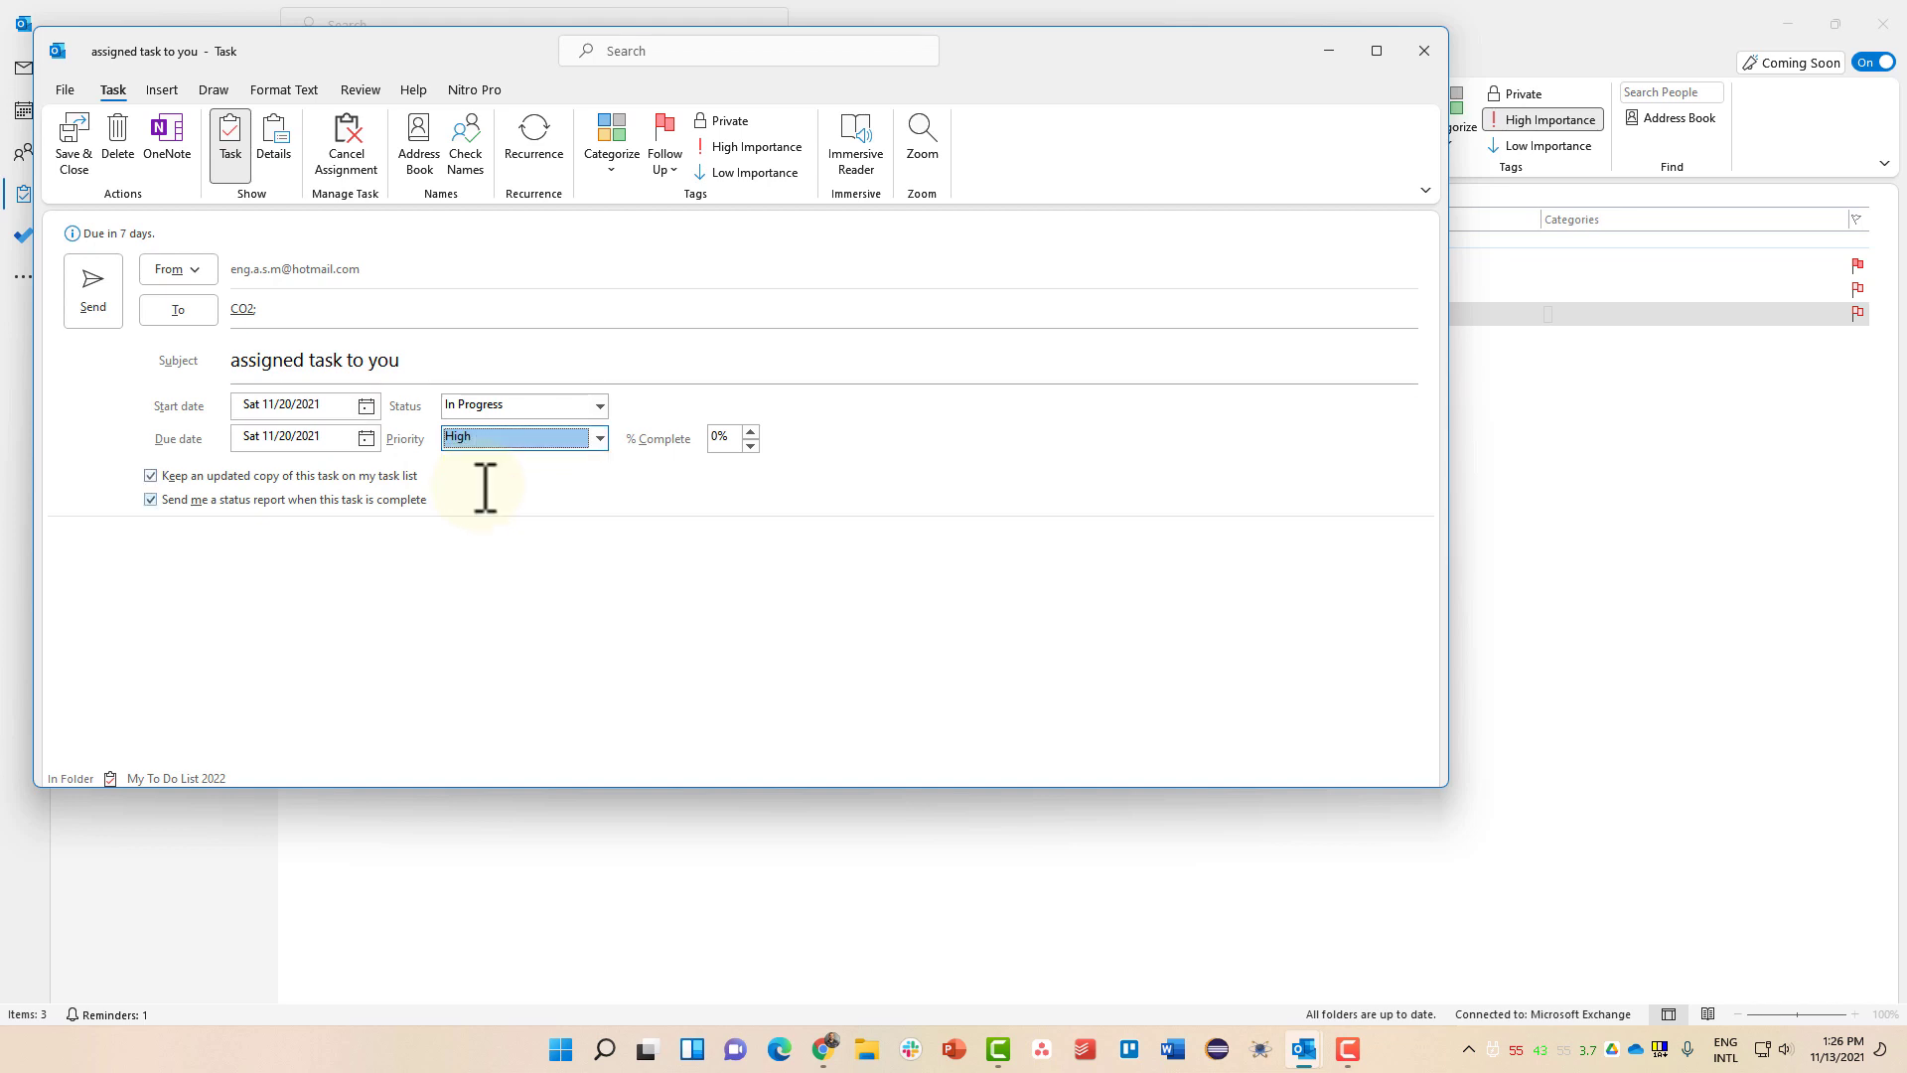
# Try to send the task request, decline the folder confirmation, and save and close the task instead
pyautogui.click(107, 296)
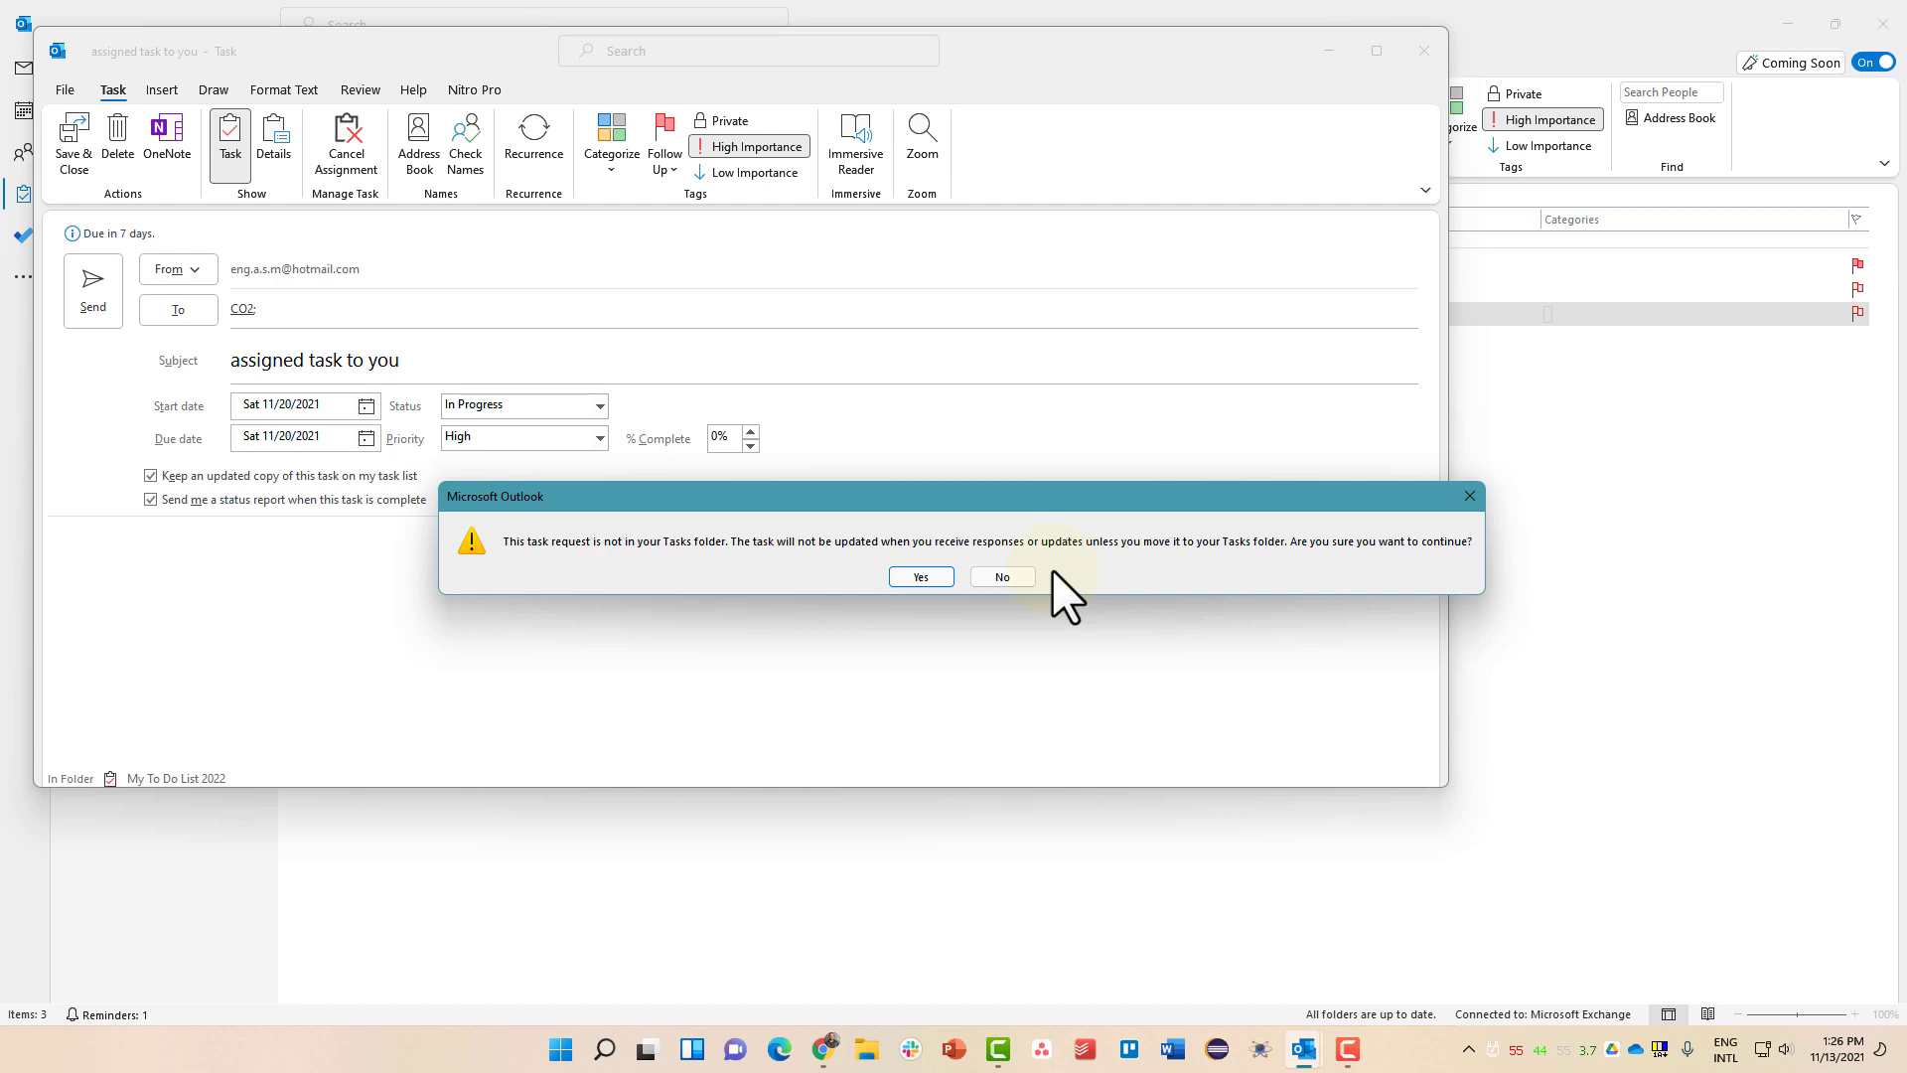
pyautogui.click(1003, 576)
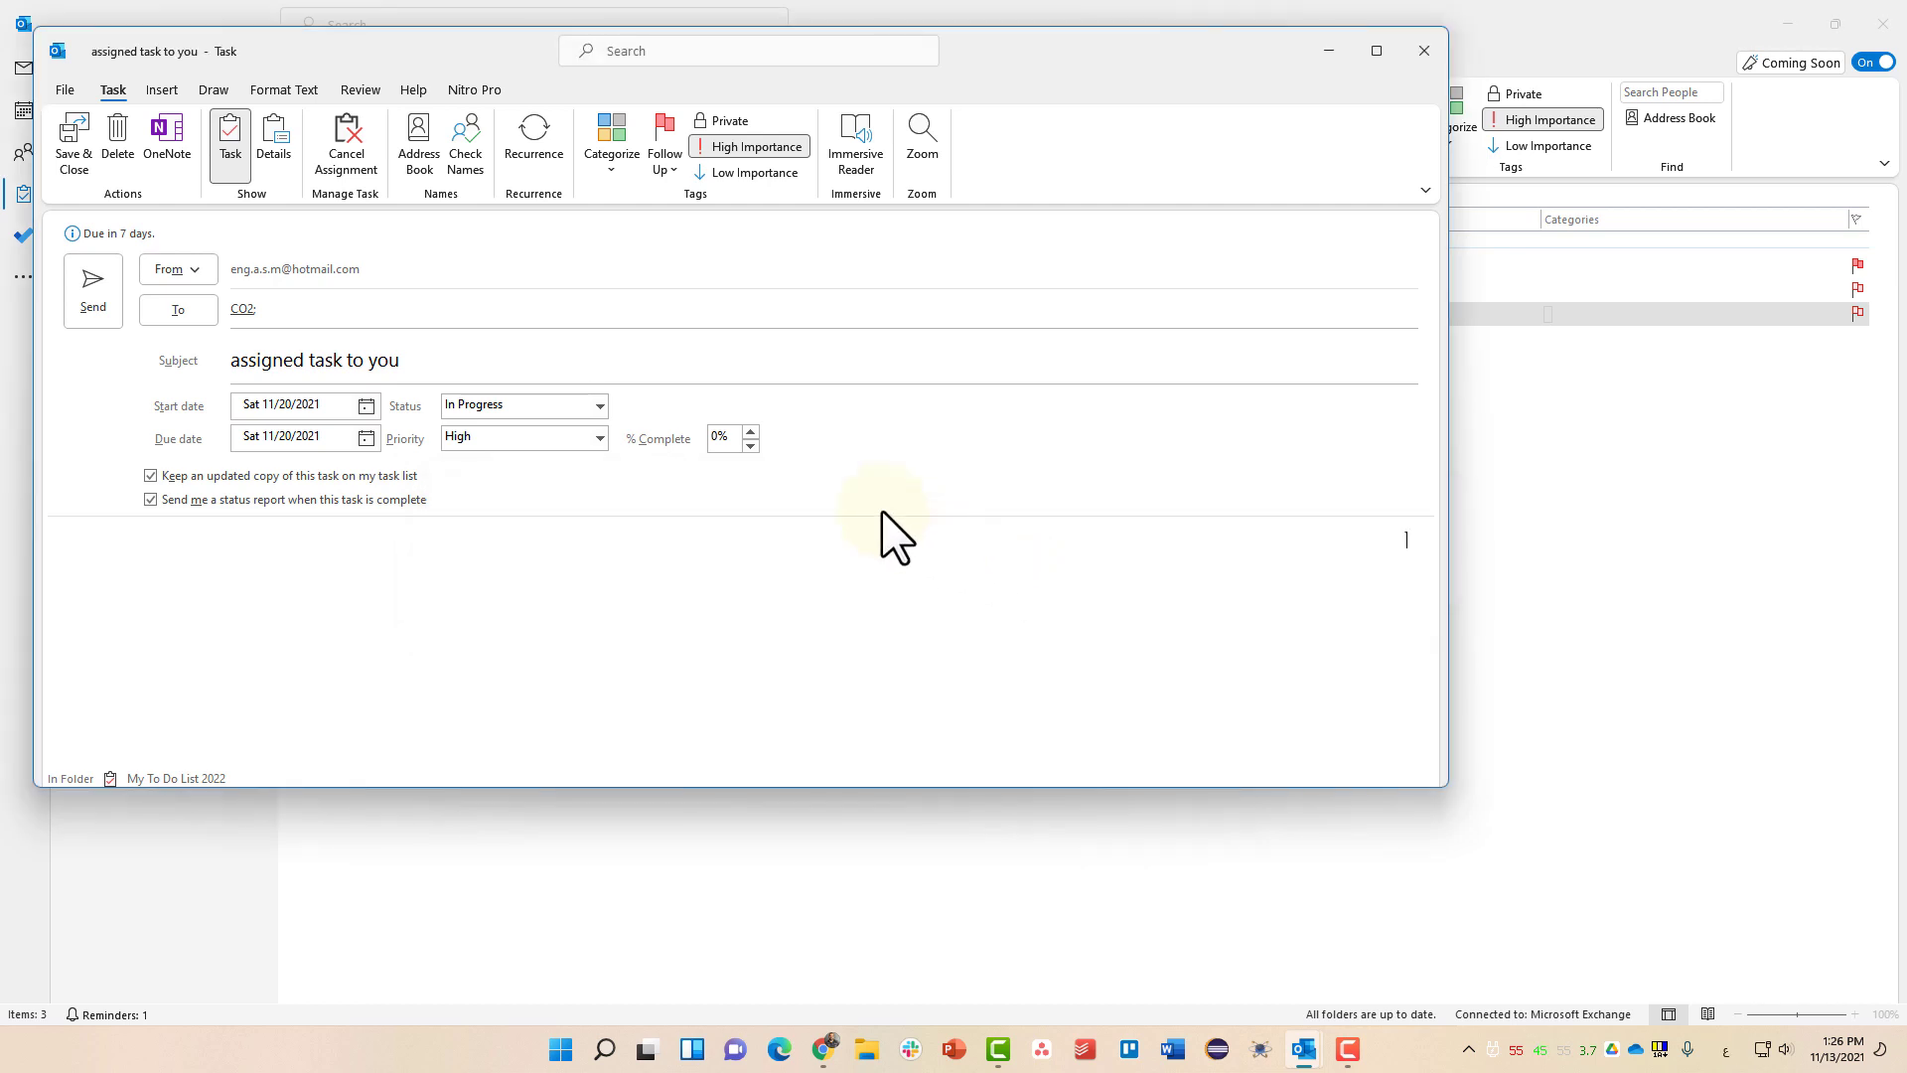
pyautogui.click(75, 149)
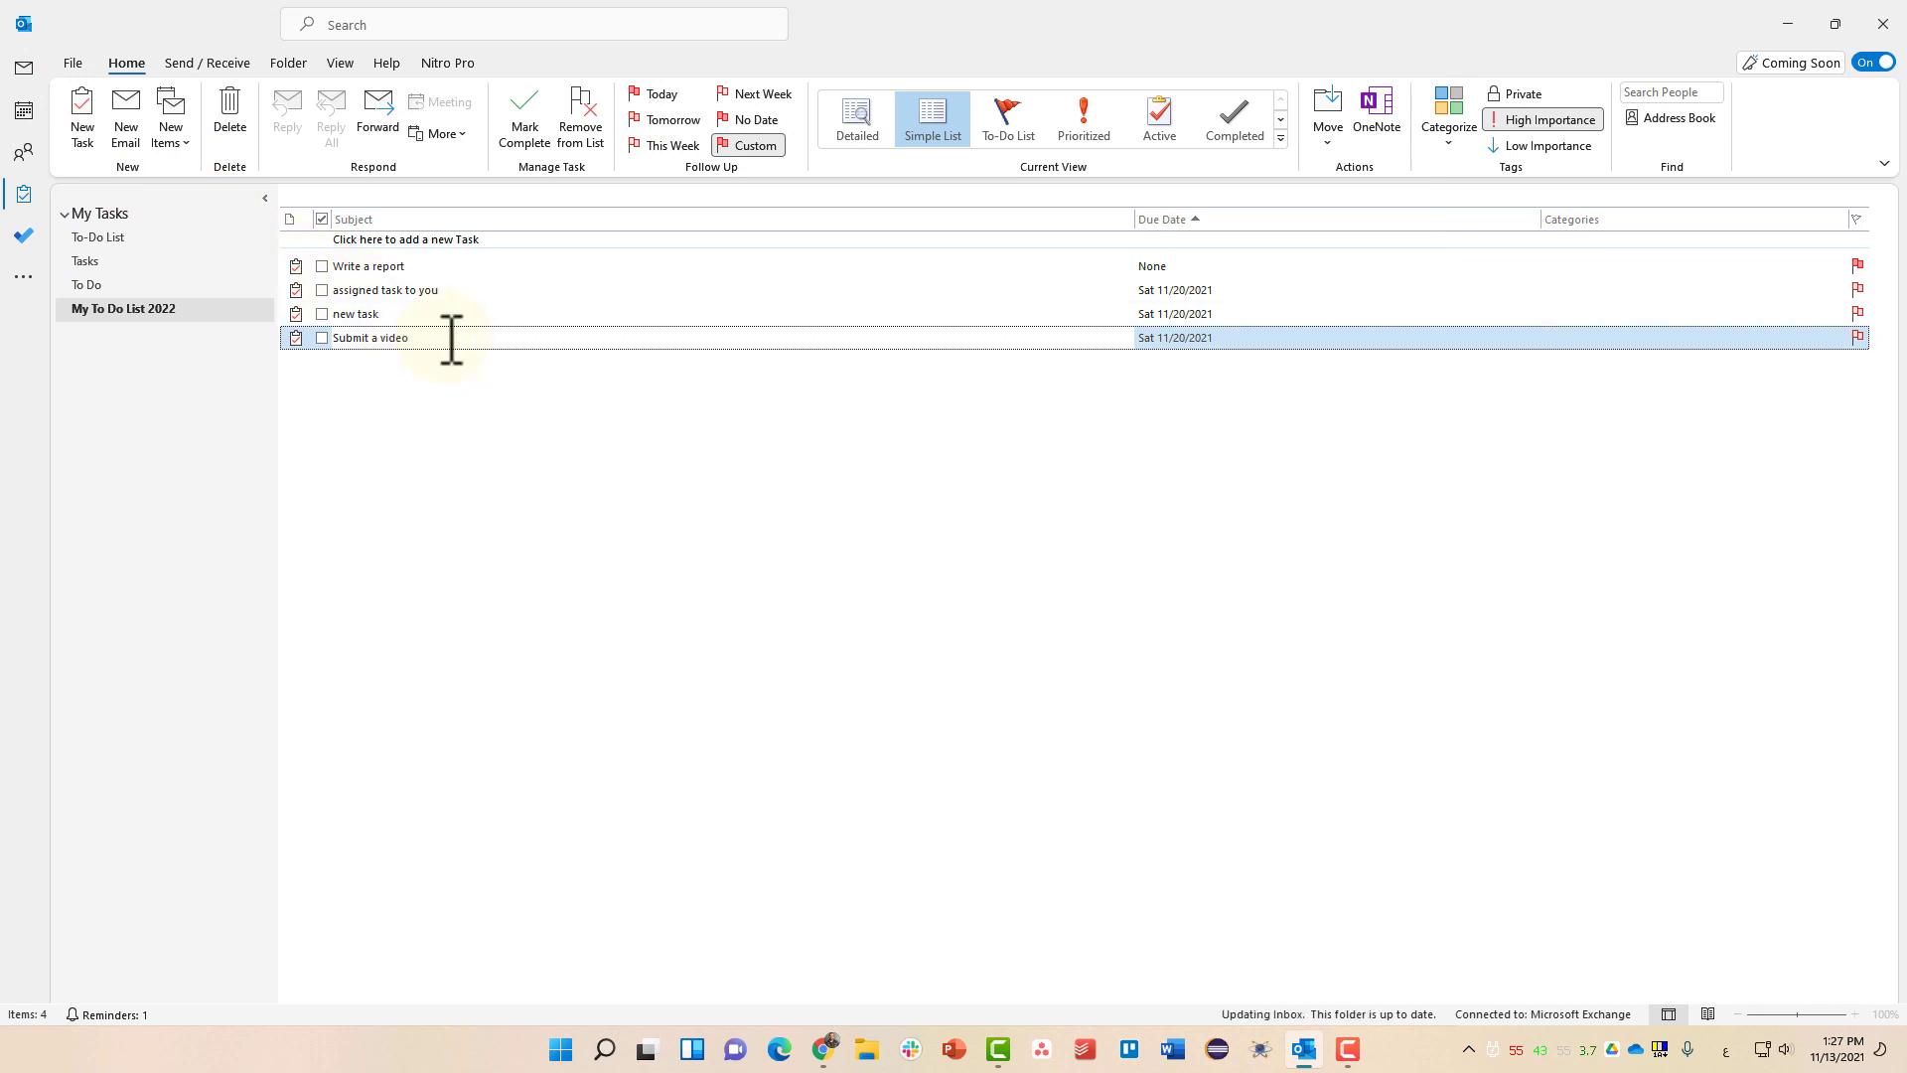
# Reopen "assigned task to you" from My To Do List 2022 and send it to its recipient, agreeing to continue outside the Tasks folder
pyautogui.press('Up')
pyautogui.press('Up')
pyautogui.click(452, 289)
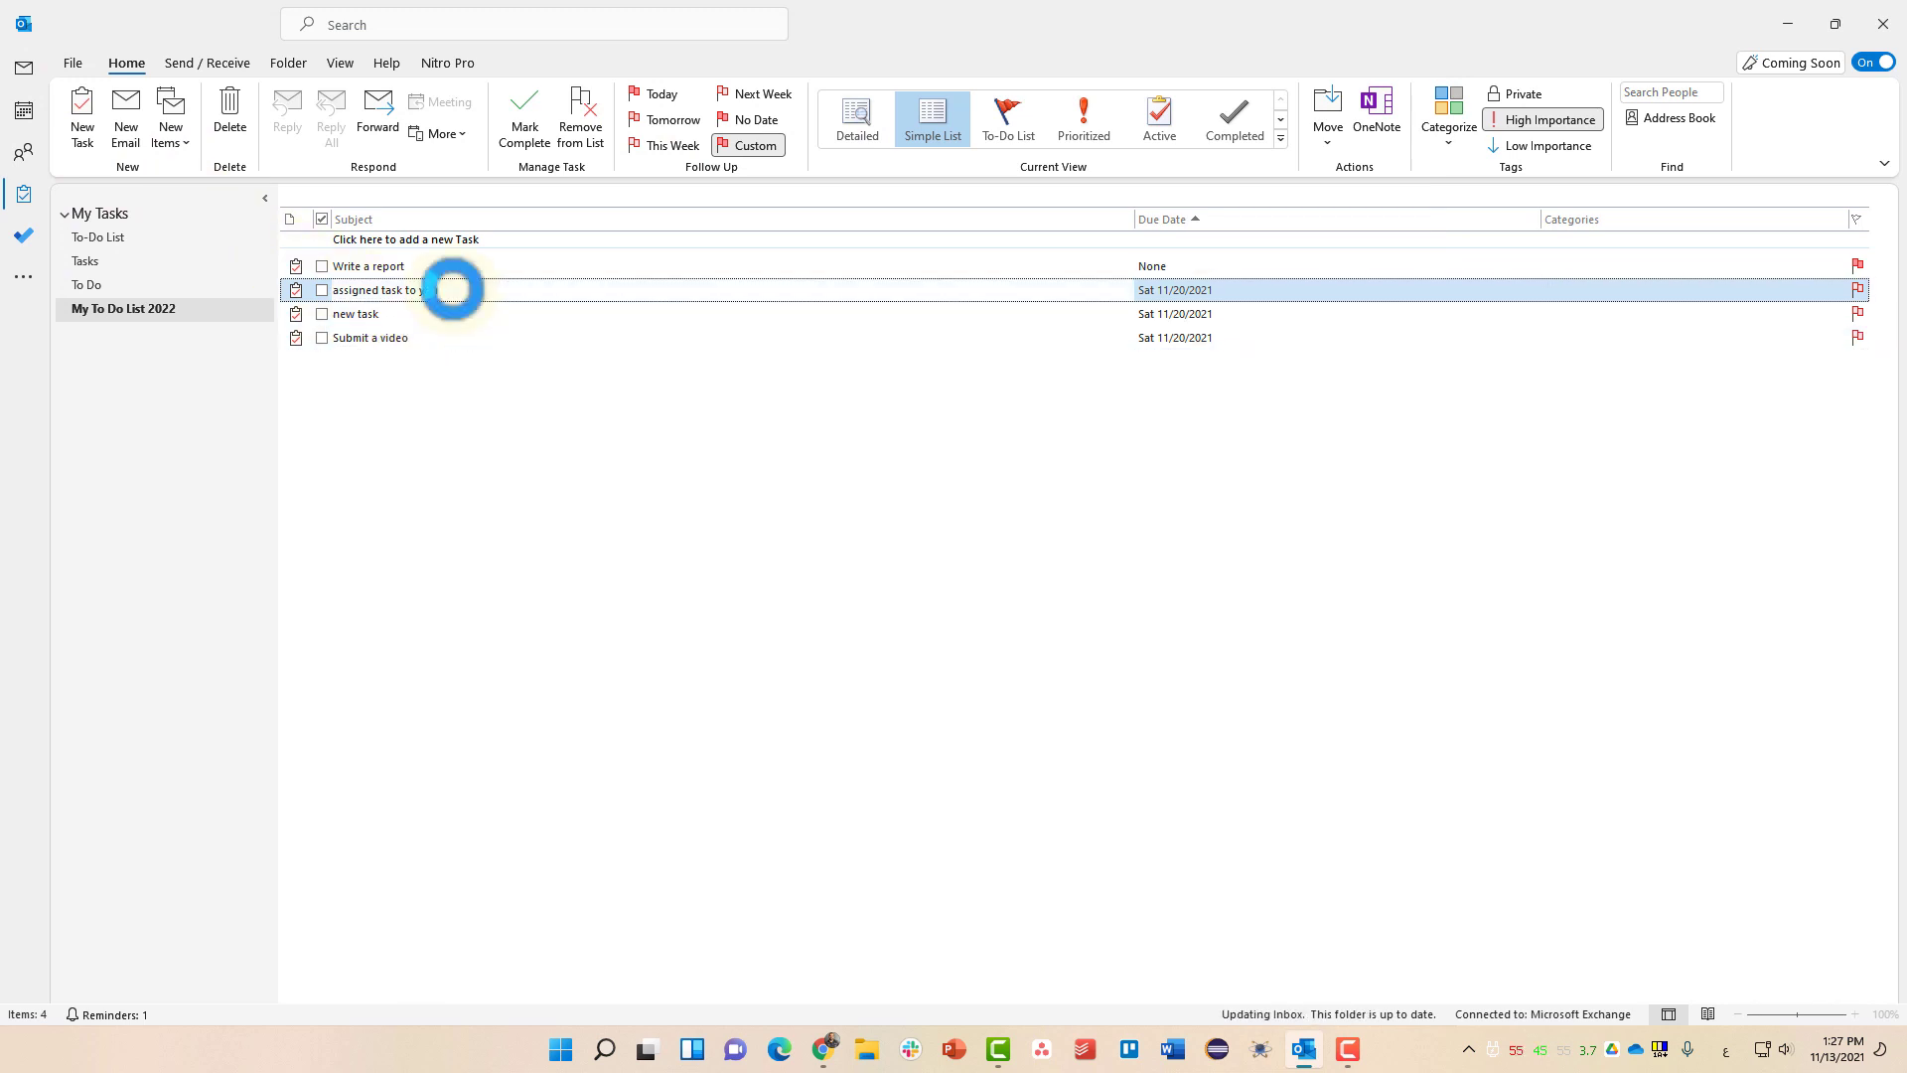
pyautogui.doubleClick(452, 289)
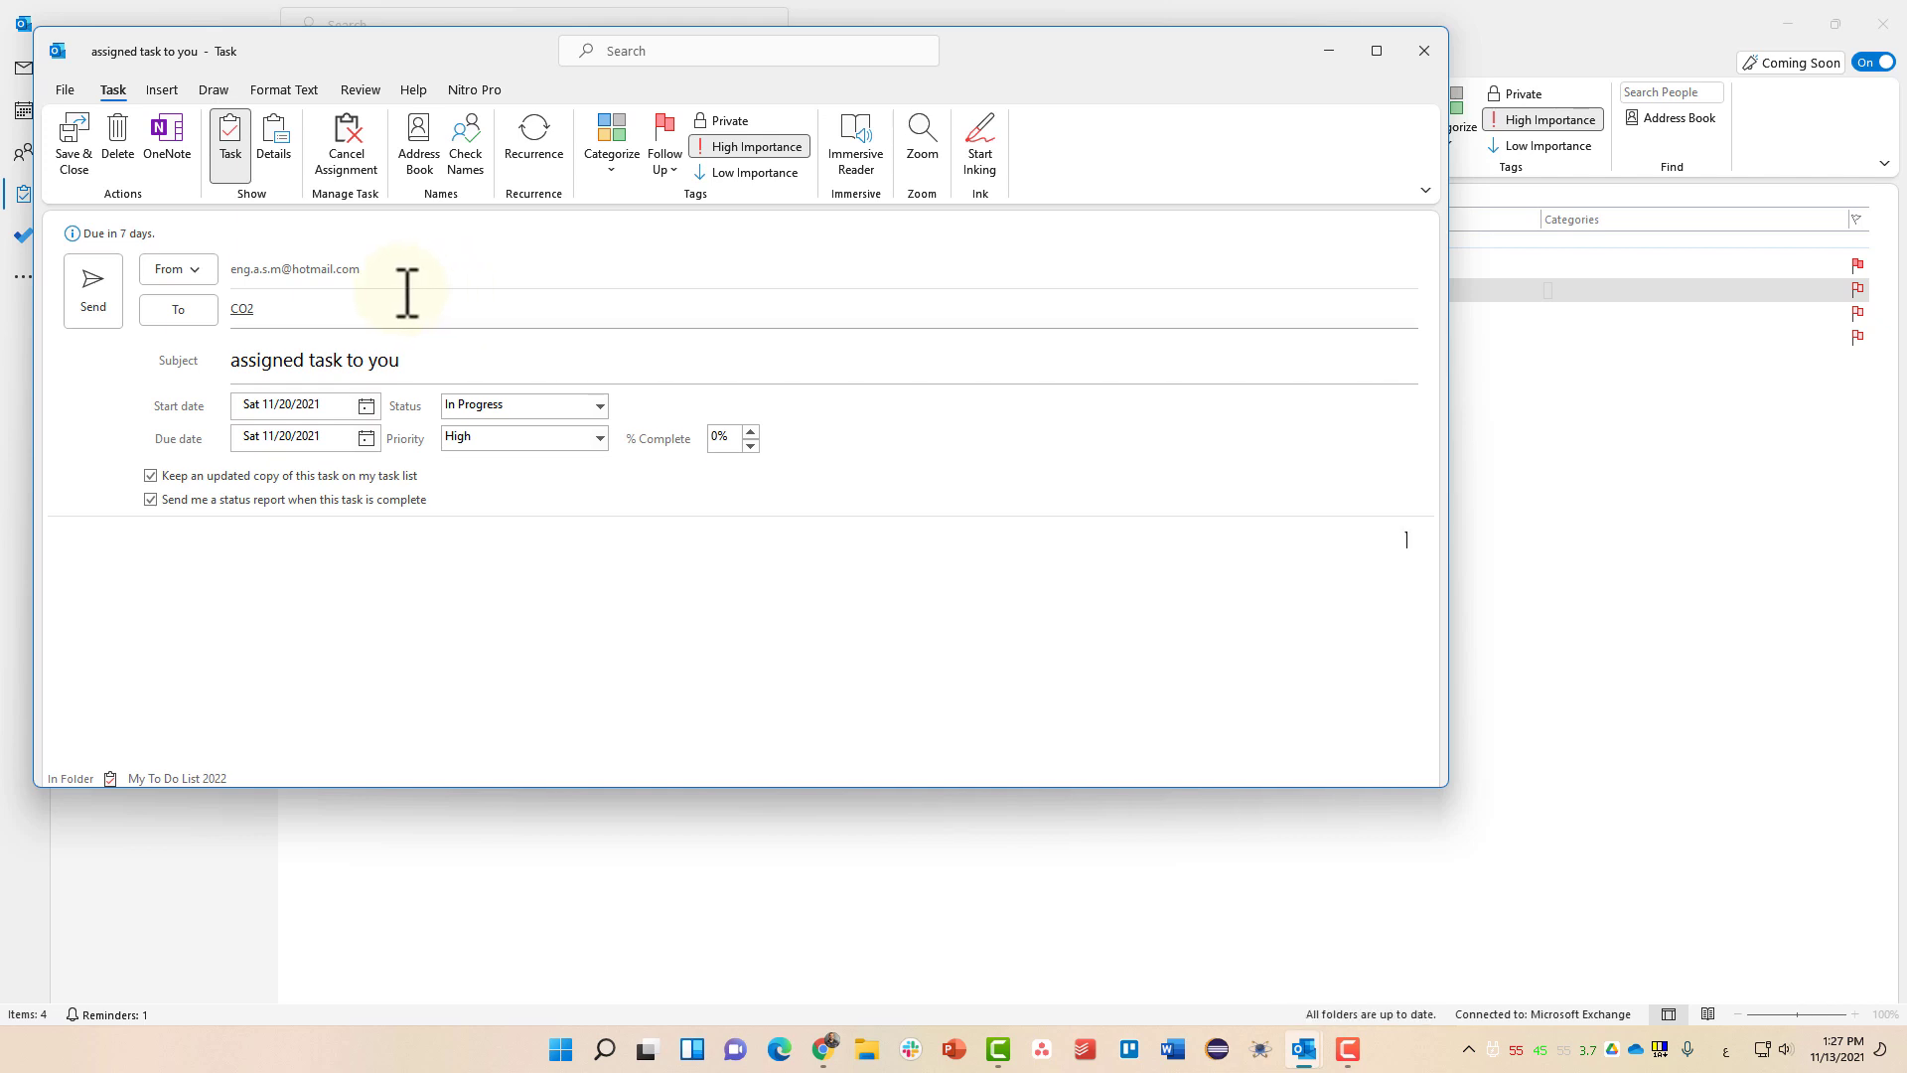
pyautogui.click(103, 299)
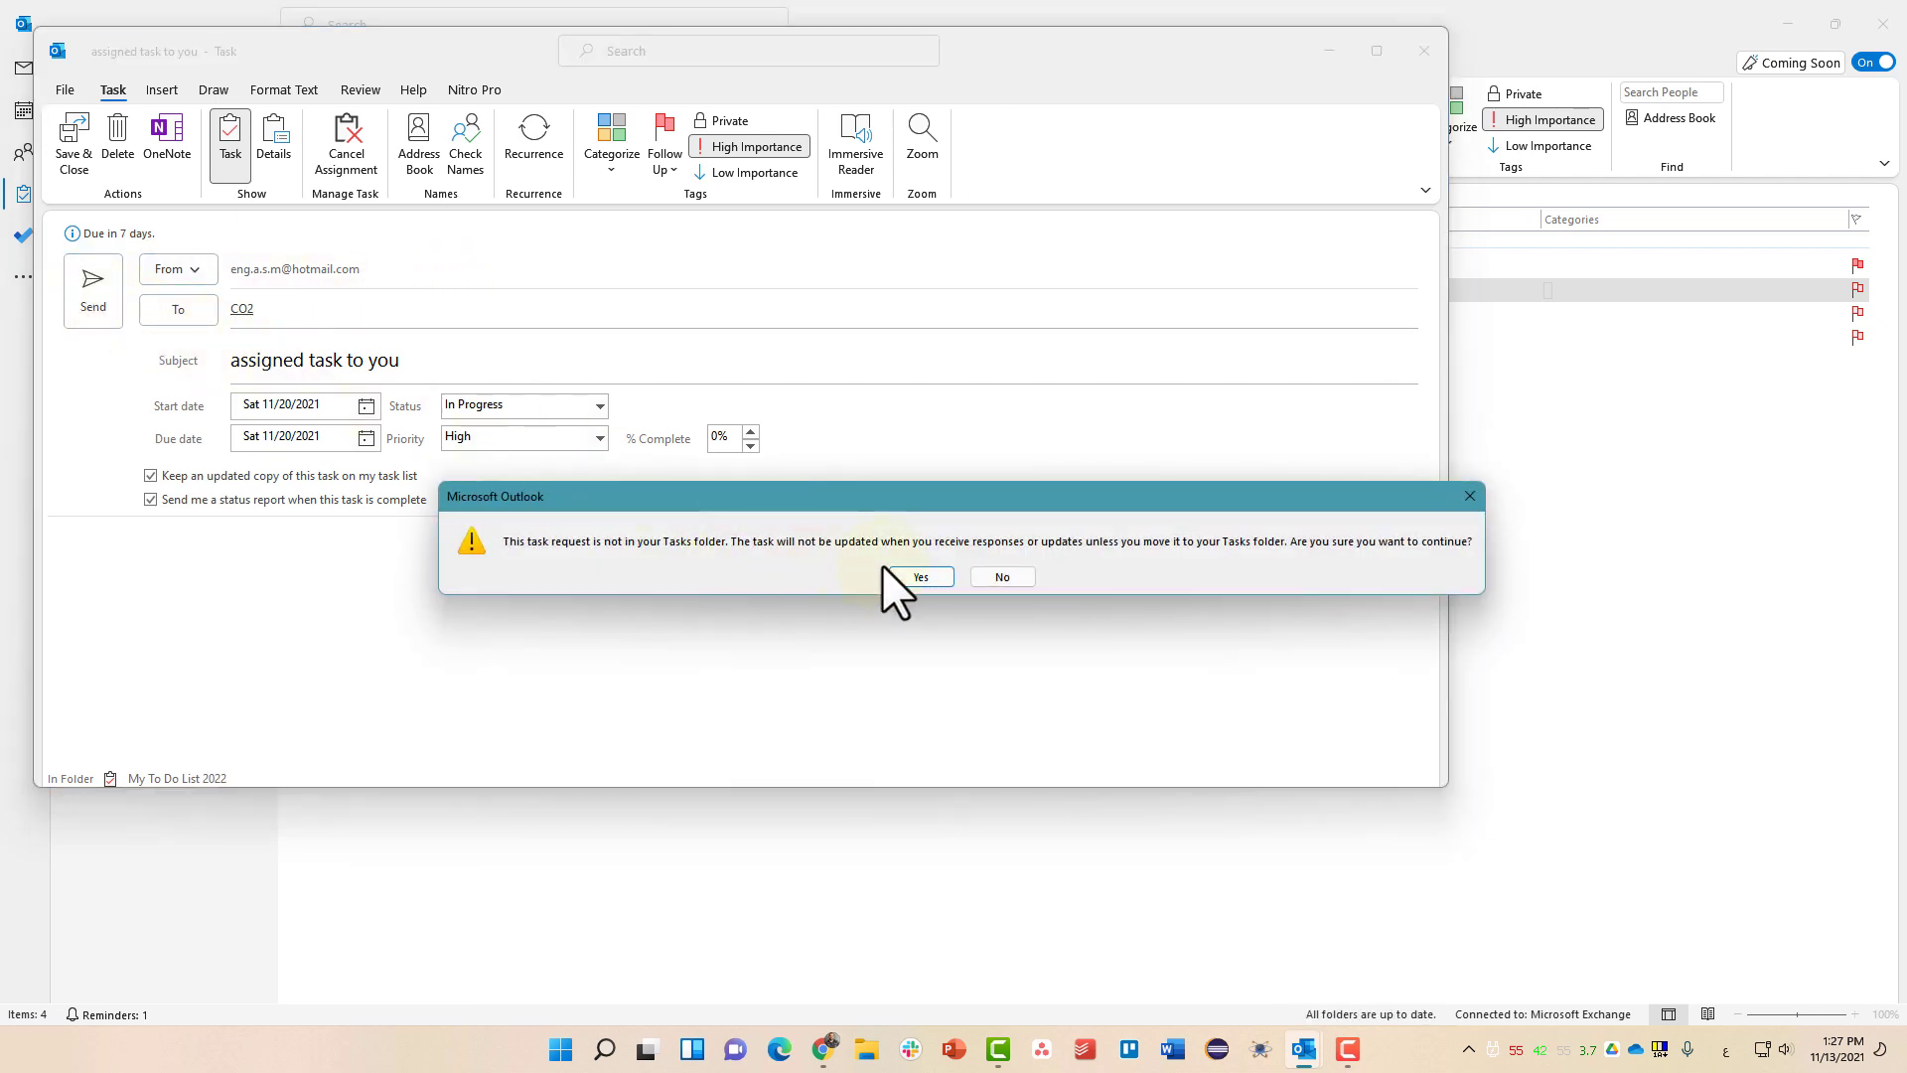
pyautogui.click(917, 576)
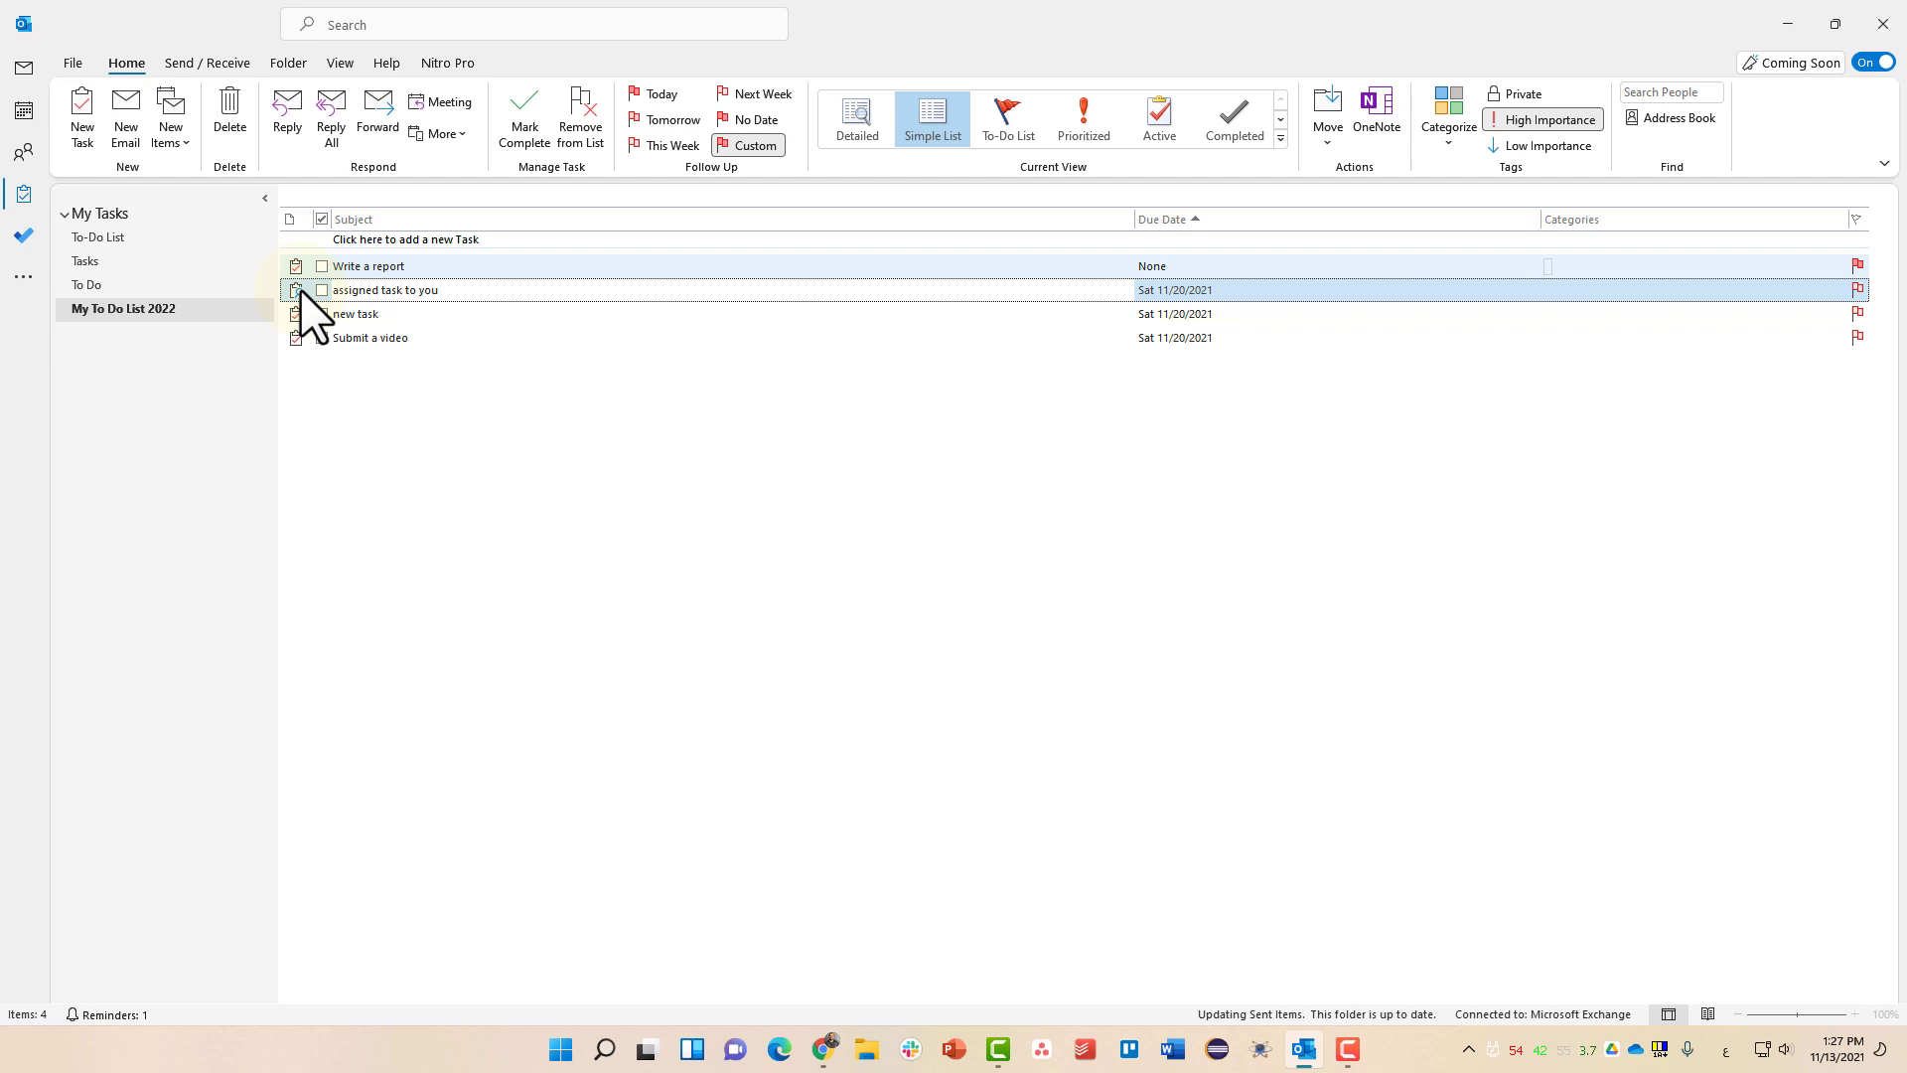
# Mark the tasks "new task", "Submit a video" and "Write a report" as complete
pyautogui.click(322, 314)
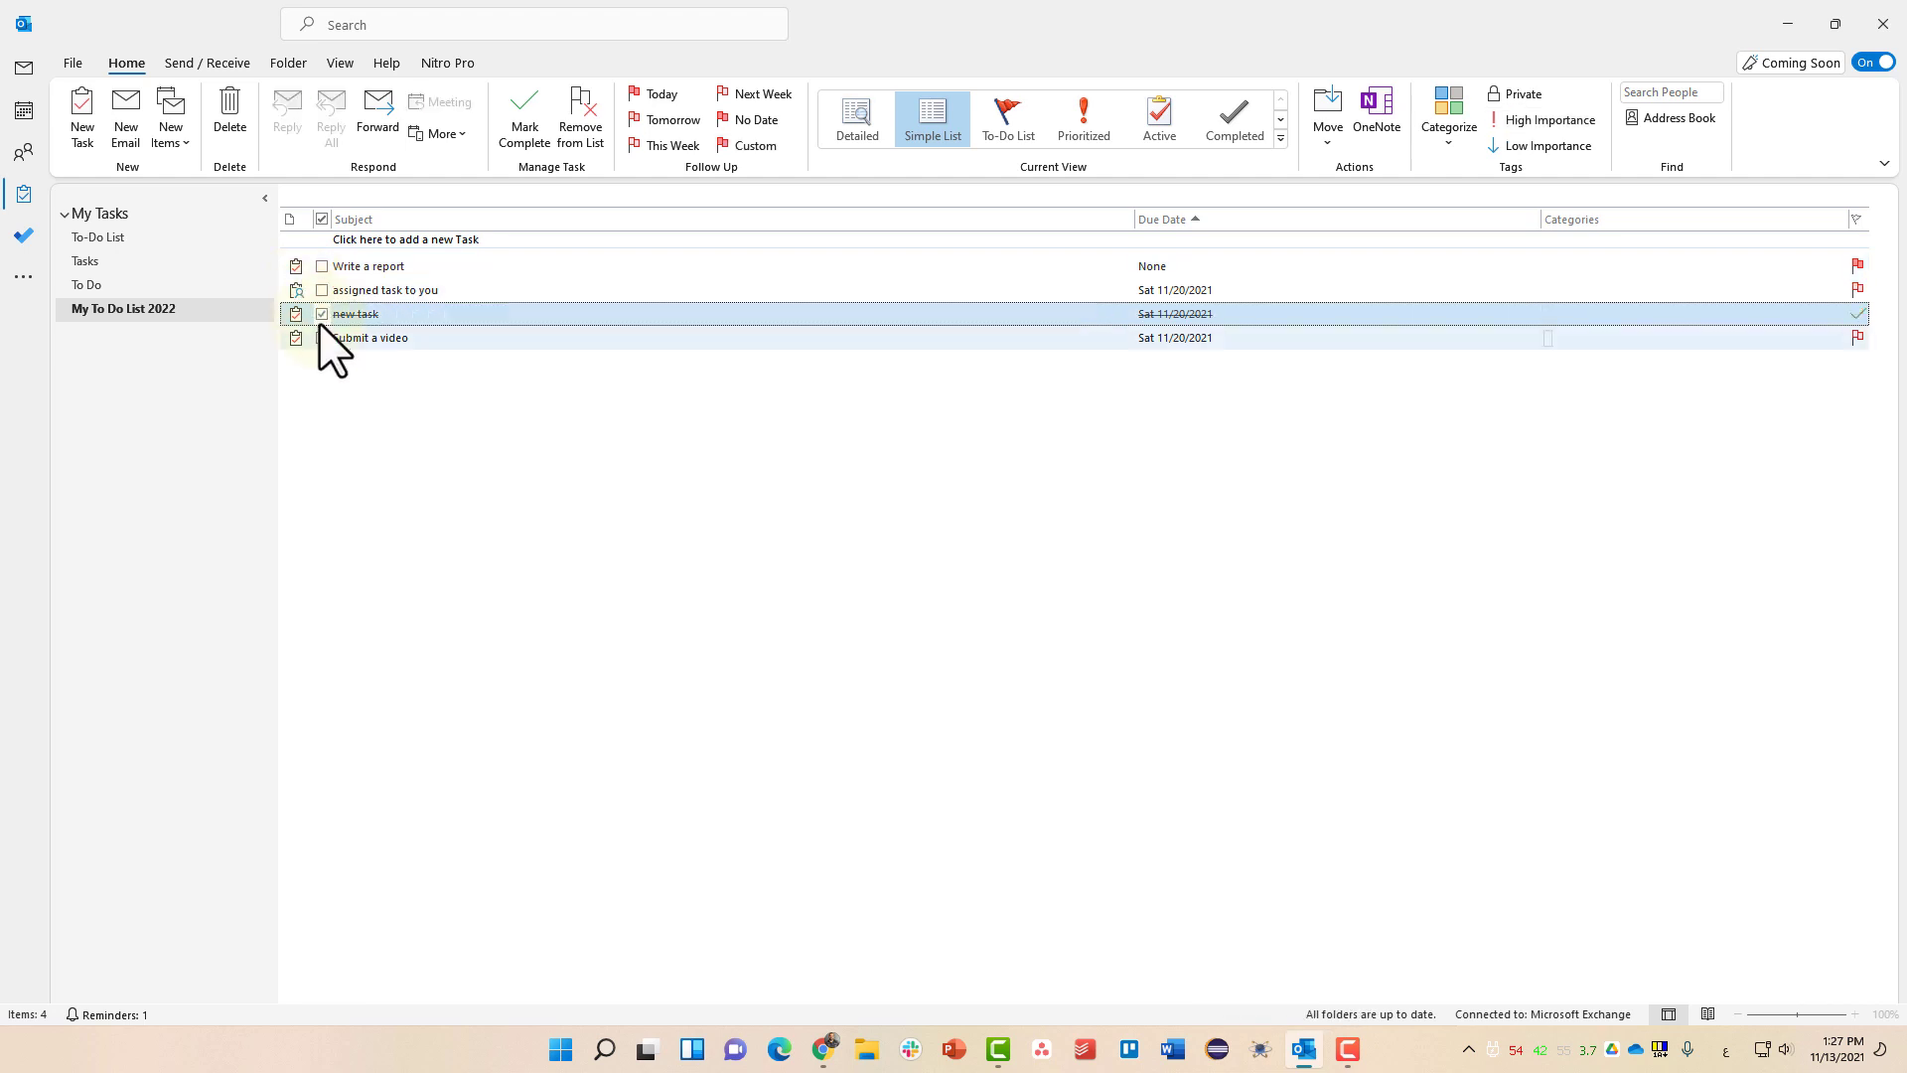
pyautogui.click(322, 337)
pyautogui.click(322, 266)
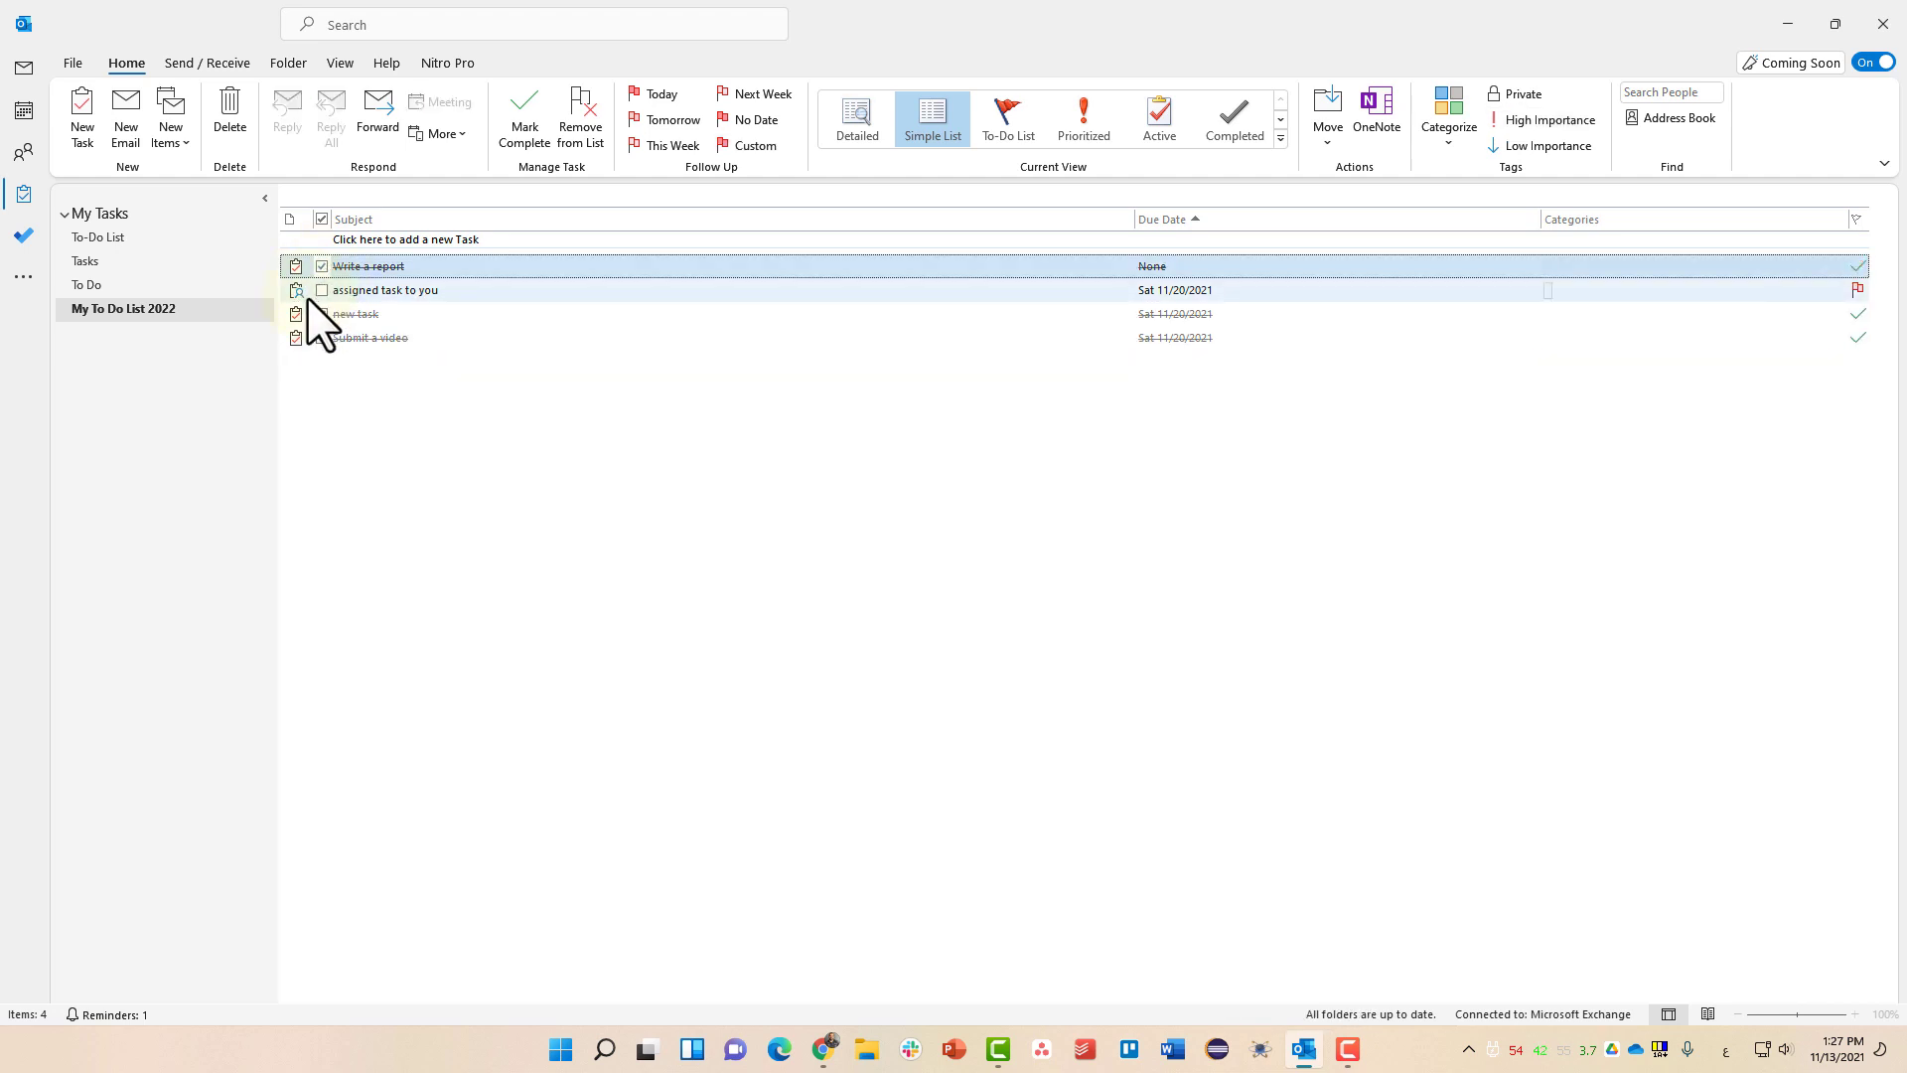
# Open "assigned task to you" to check its assignment details, close it, and look through the To-Do List folder down to its last date groups
pyautogui.click(359, 290)
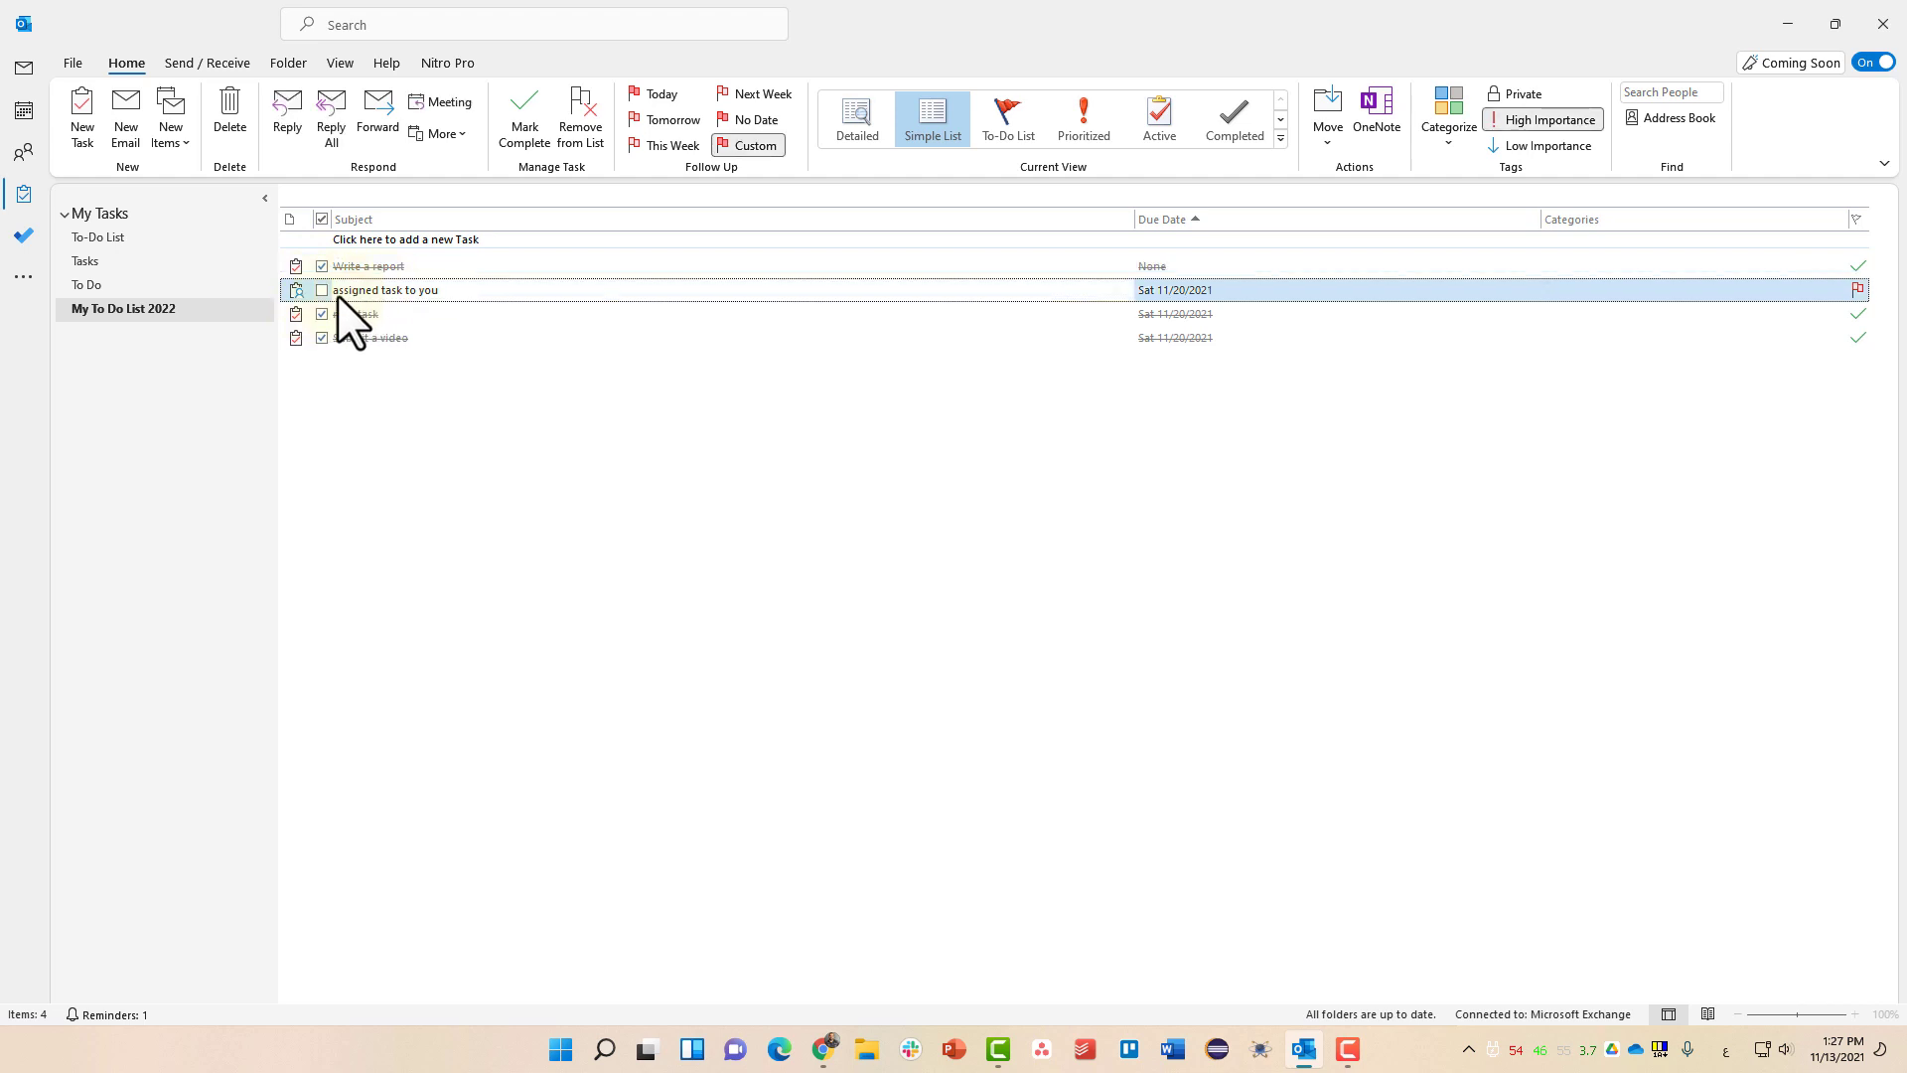
pyautogui.doubleClick(444, 290)
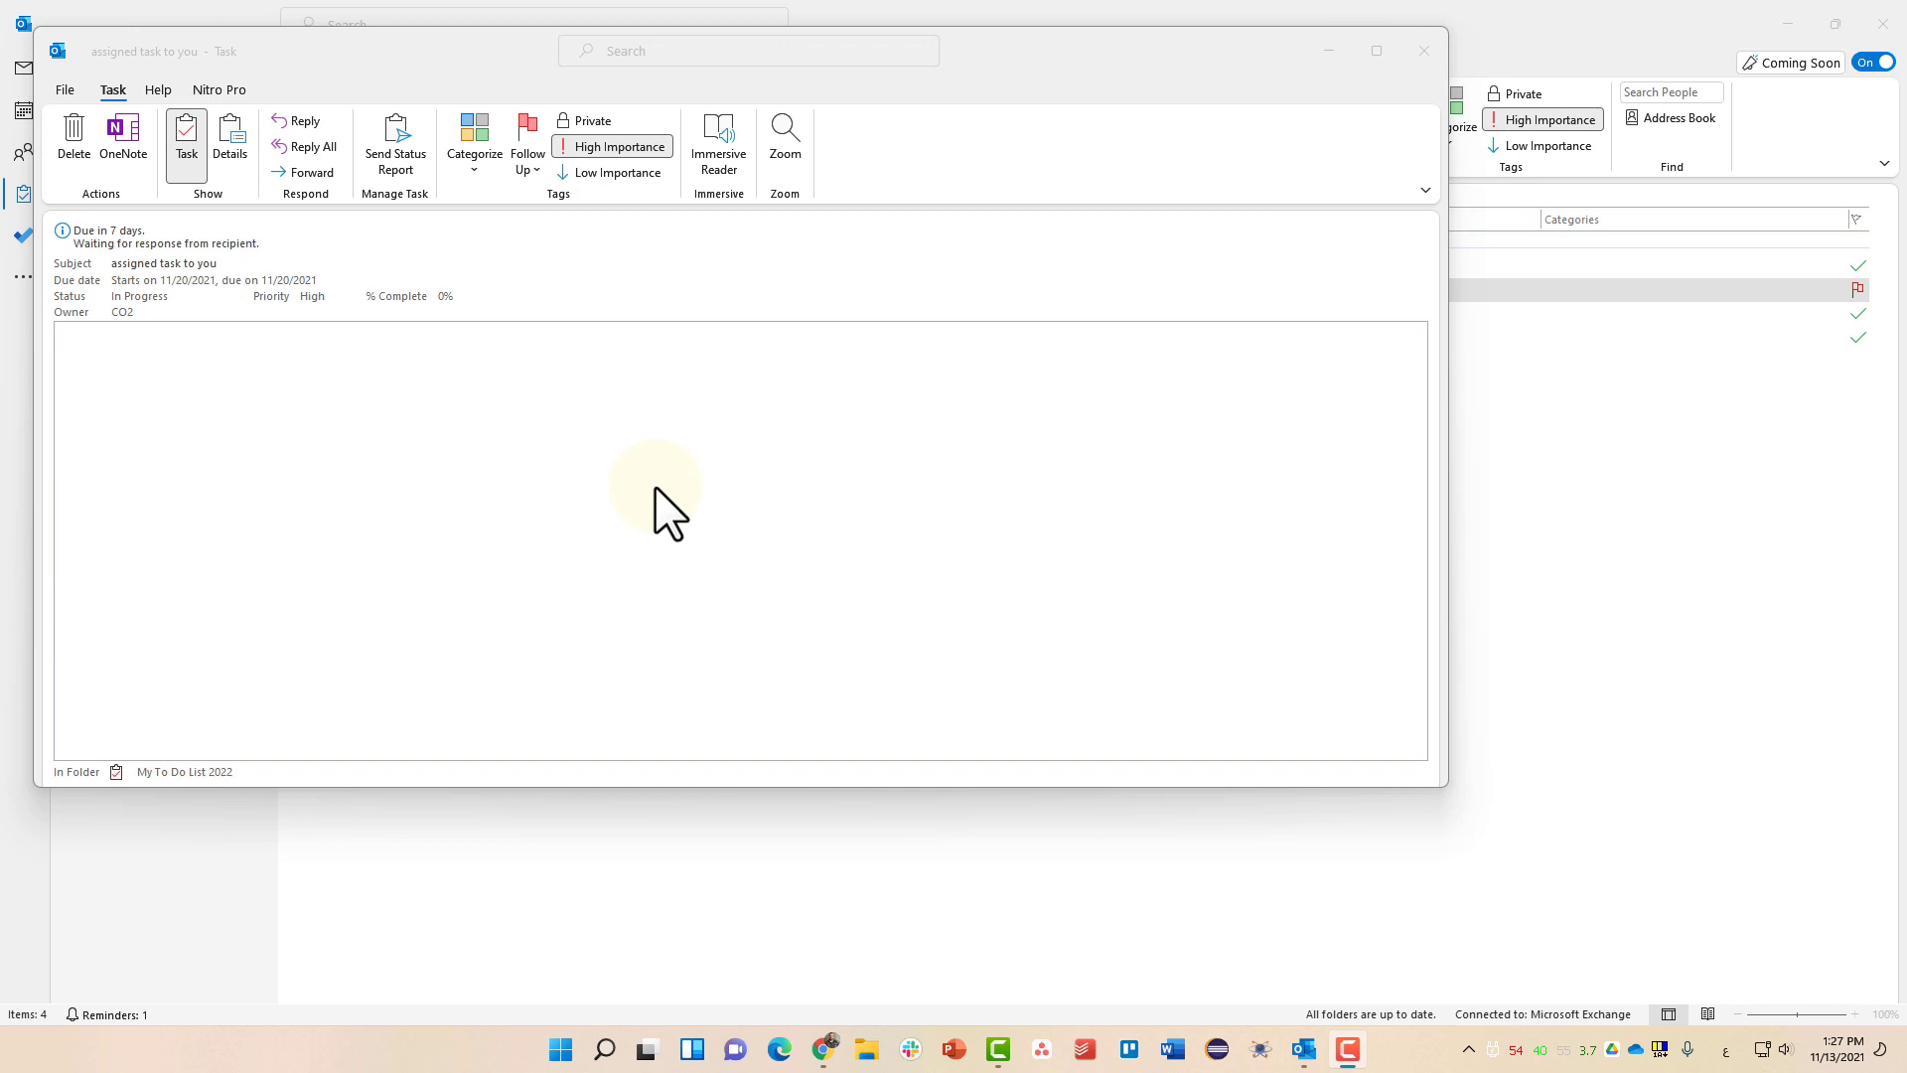
pyautogui.click(1422, 51)
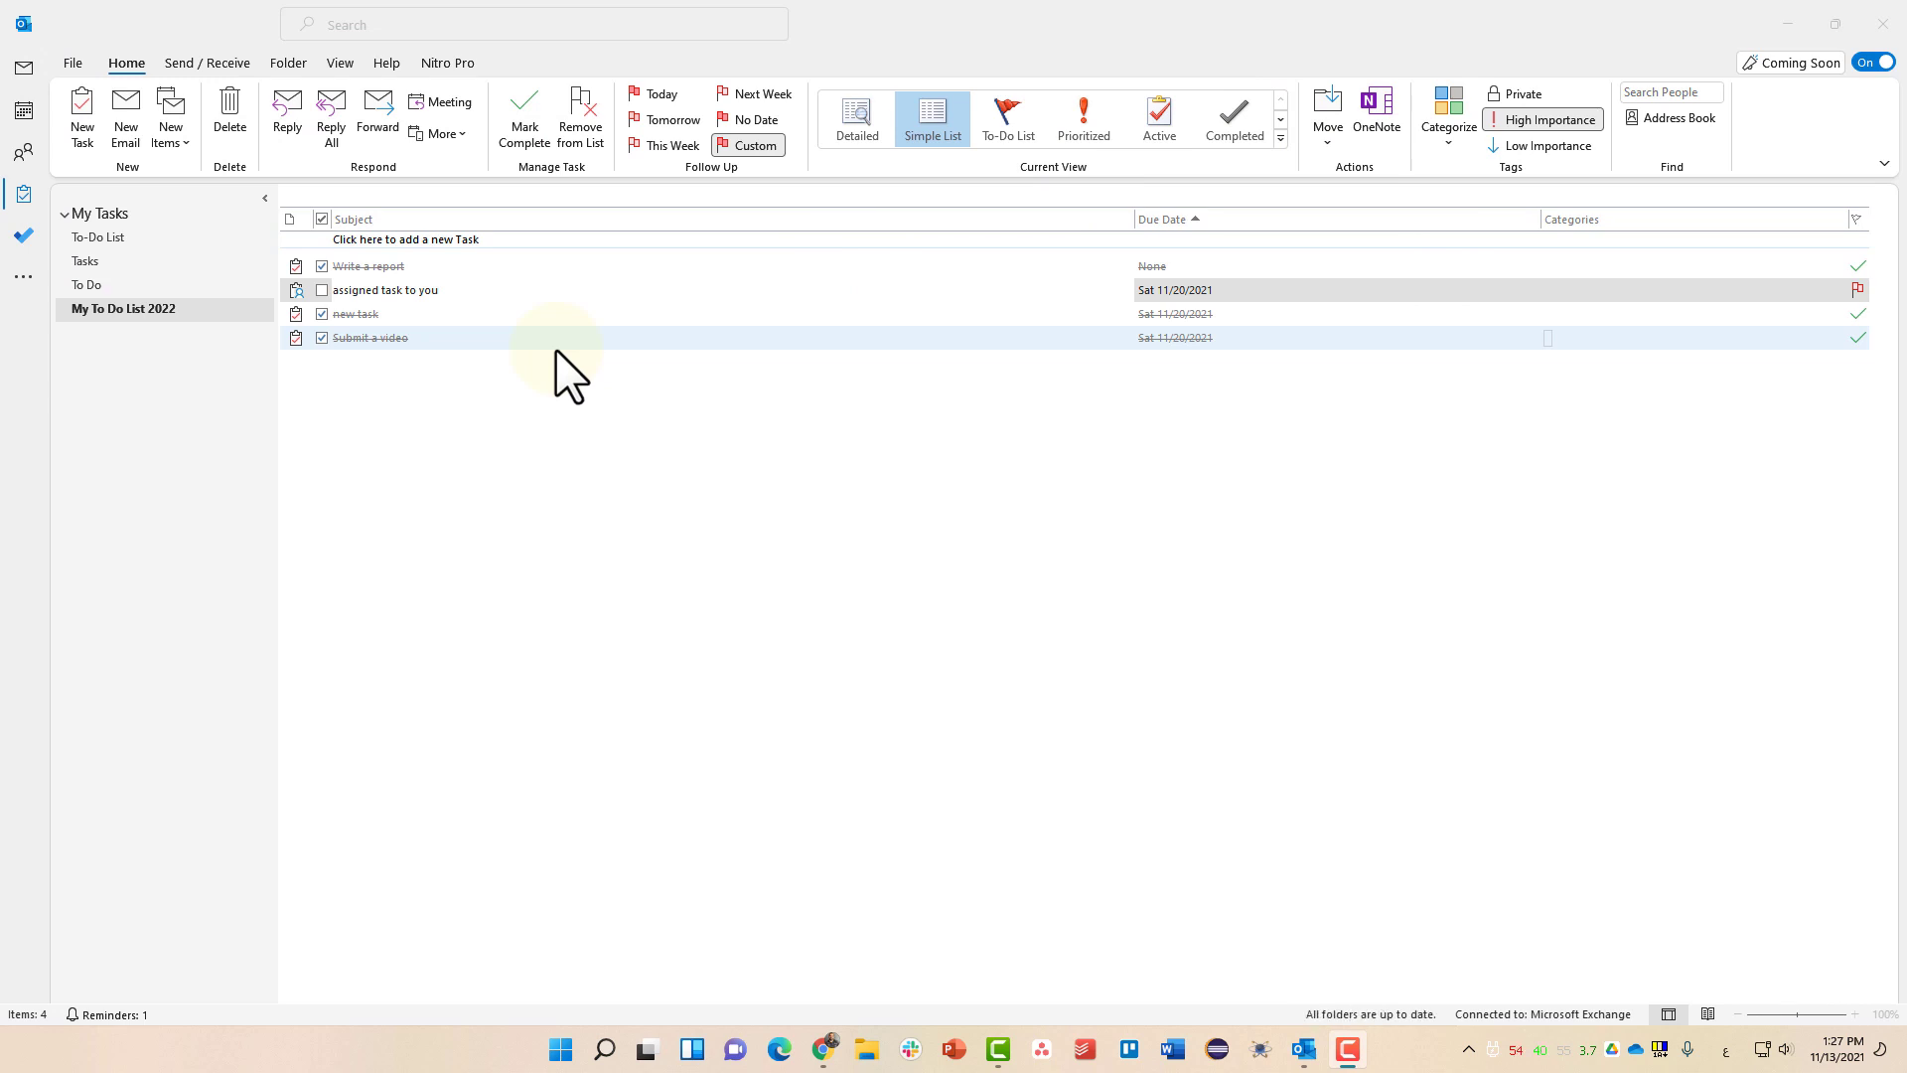
pyautogui.click(196, 239)
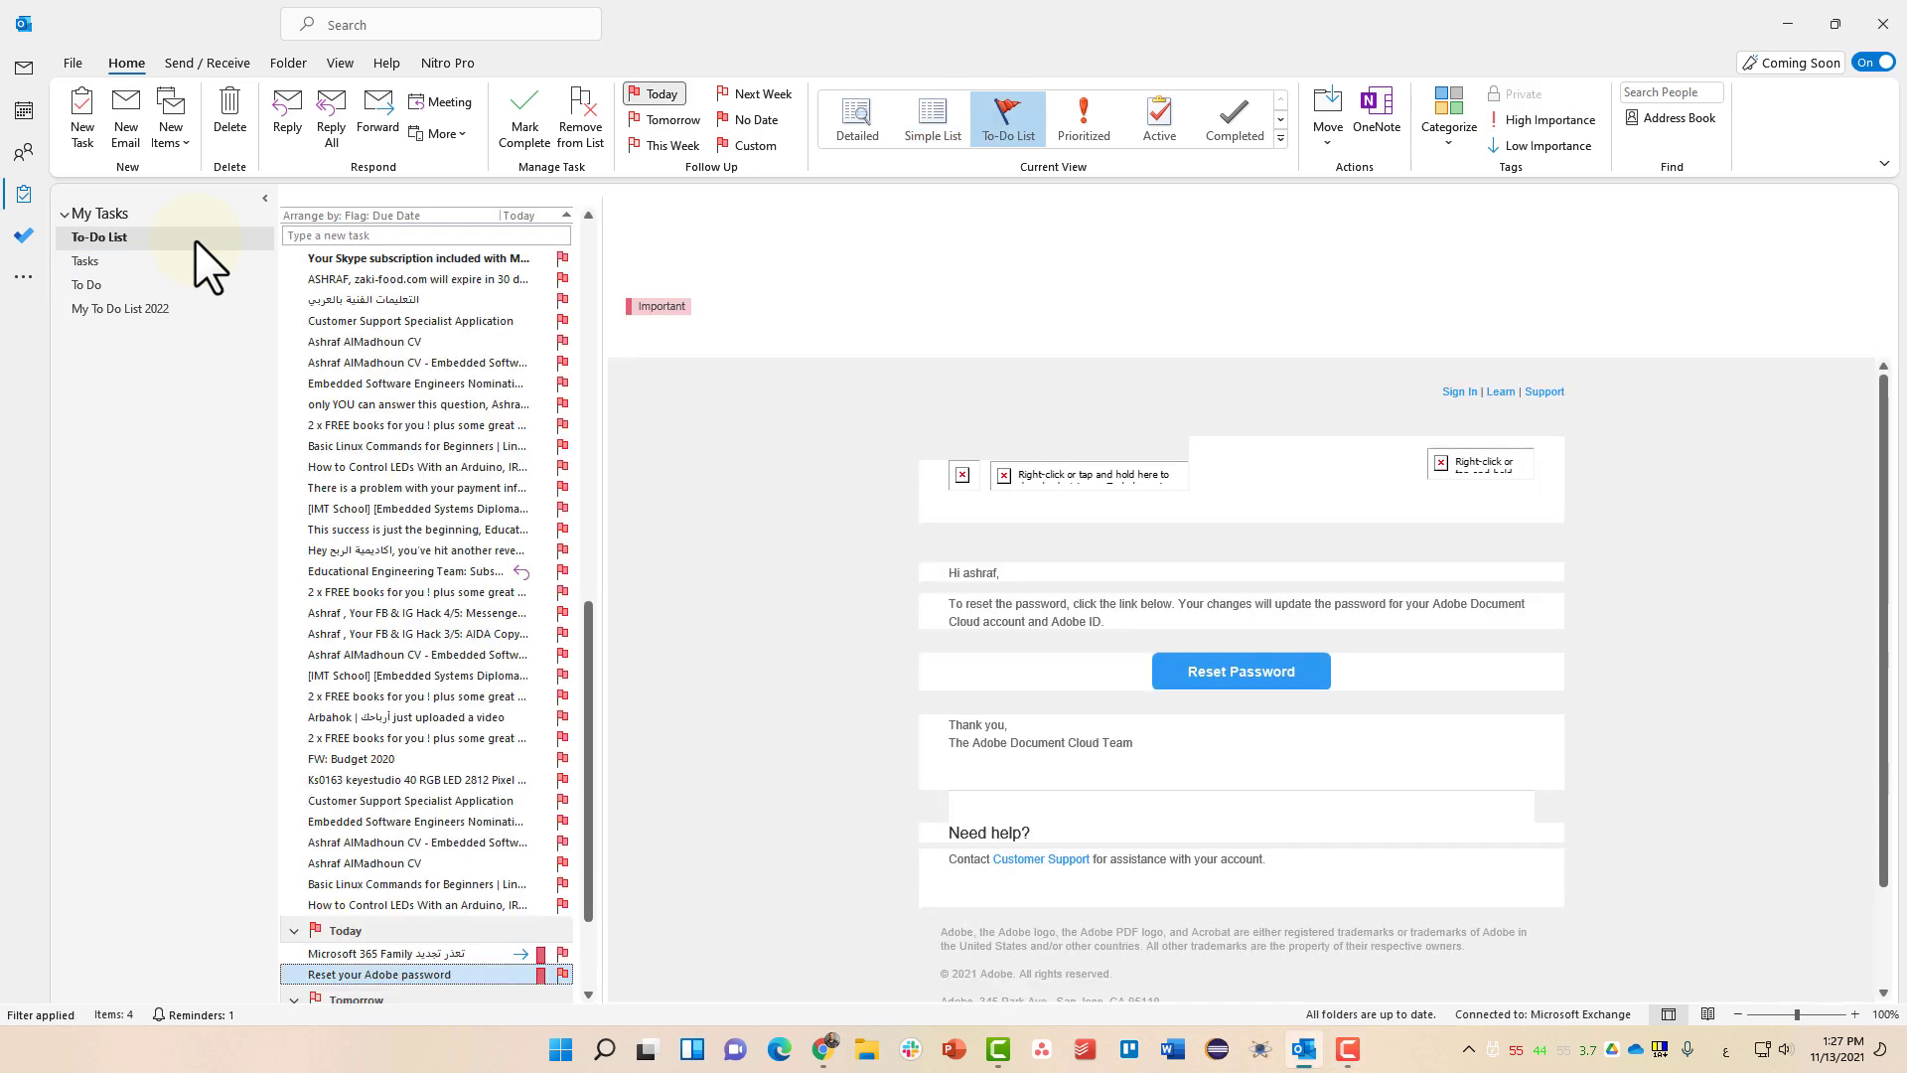
pyautogui.scroll(-3, 522, 755)
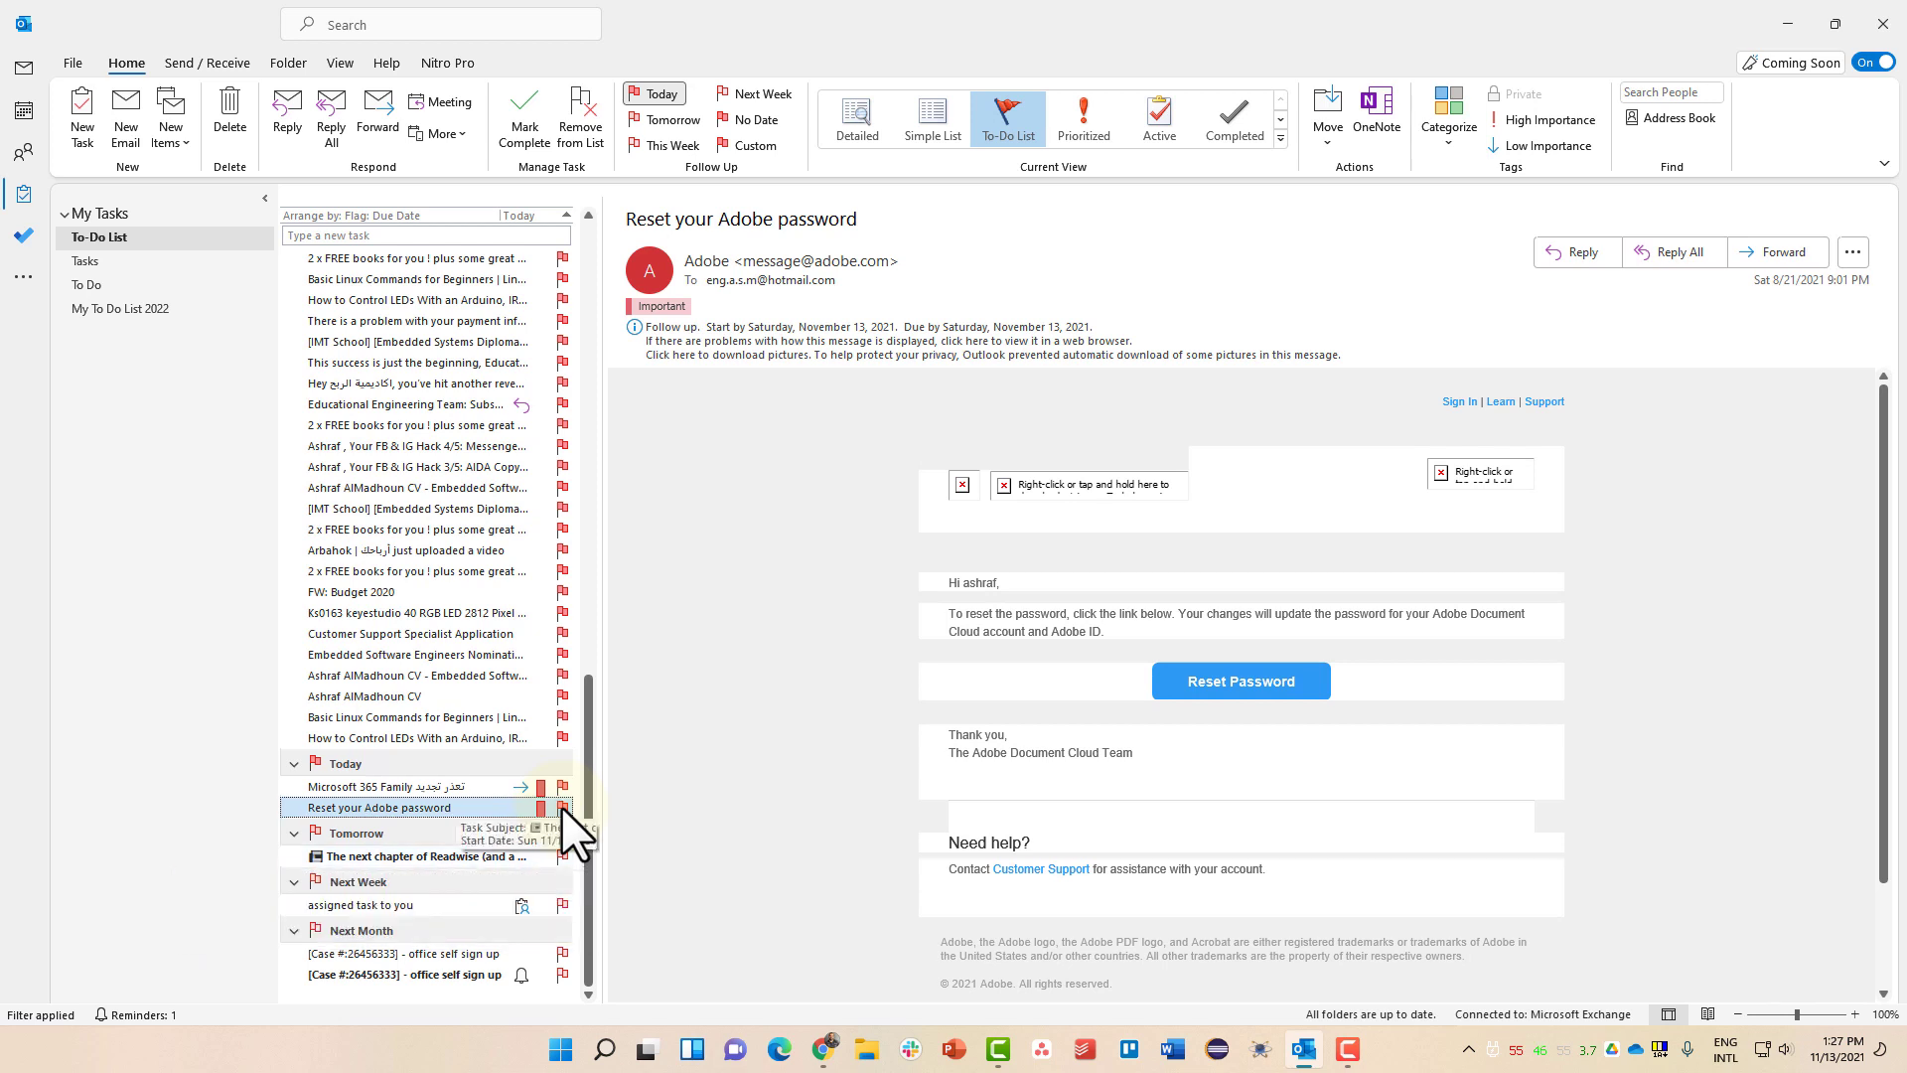
# Show the follow-up flag options of the newest flagged message in the Inbox's Microsoft mail folder and look for that message in the To-Do List
pyautogui.click(24, 69)
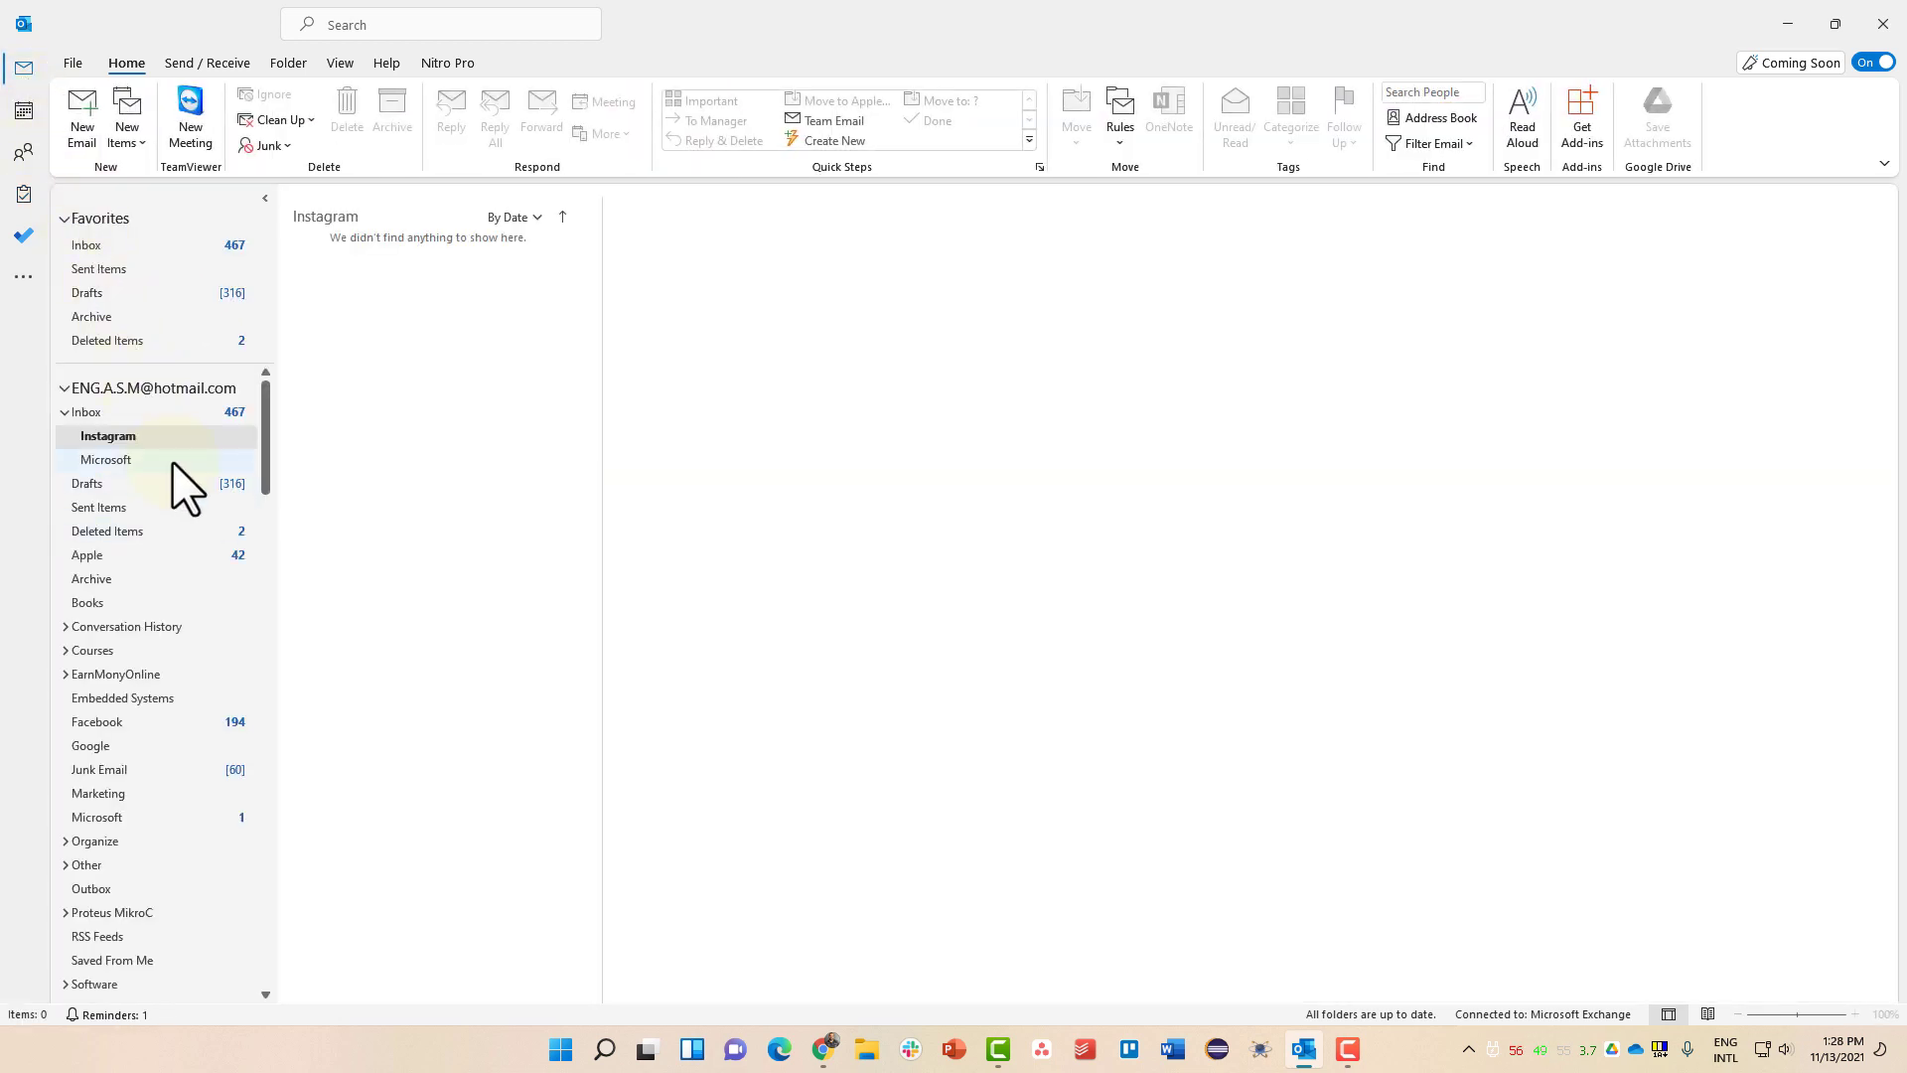
pyautogui.click(175, 460)
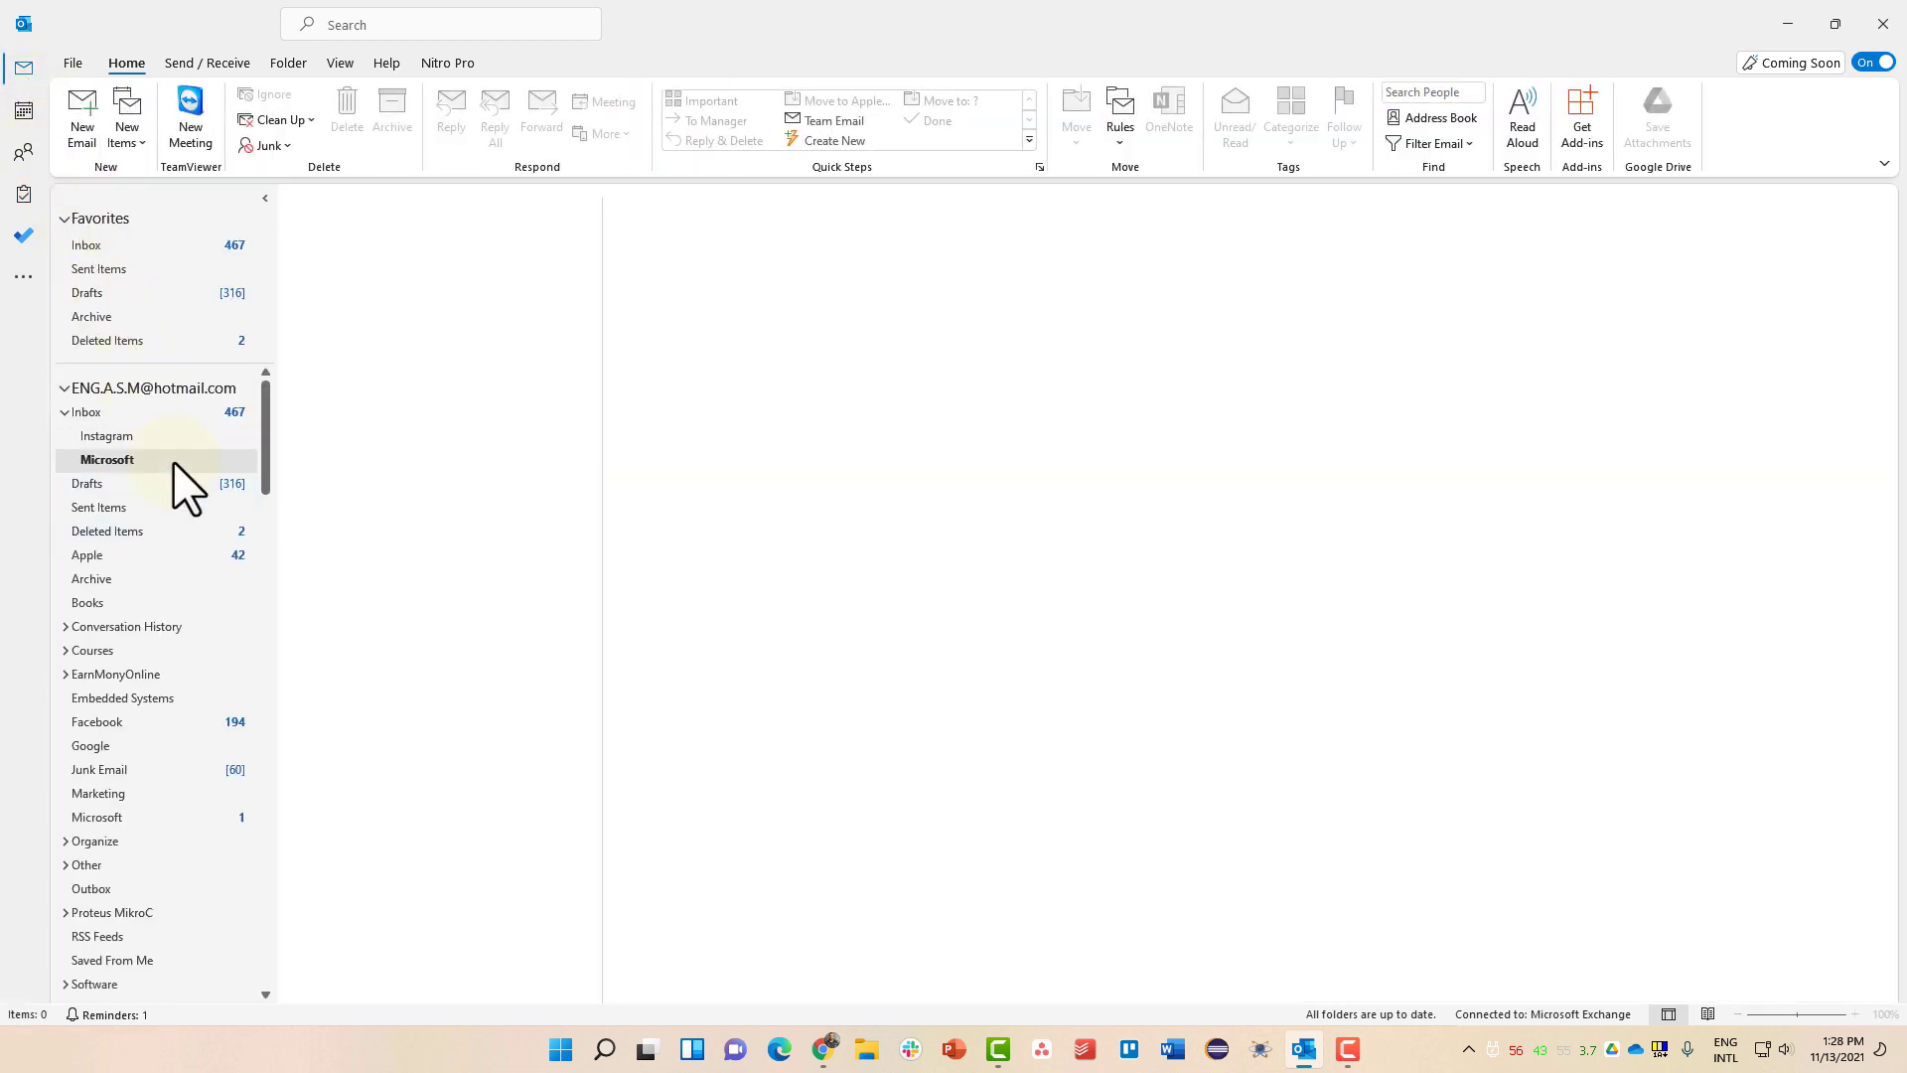
pyautogui.click(382, 352)
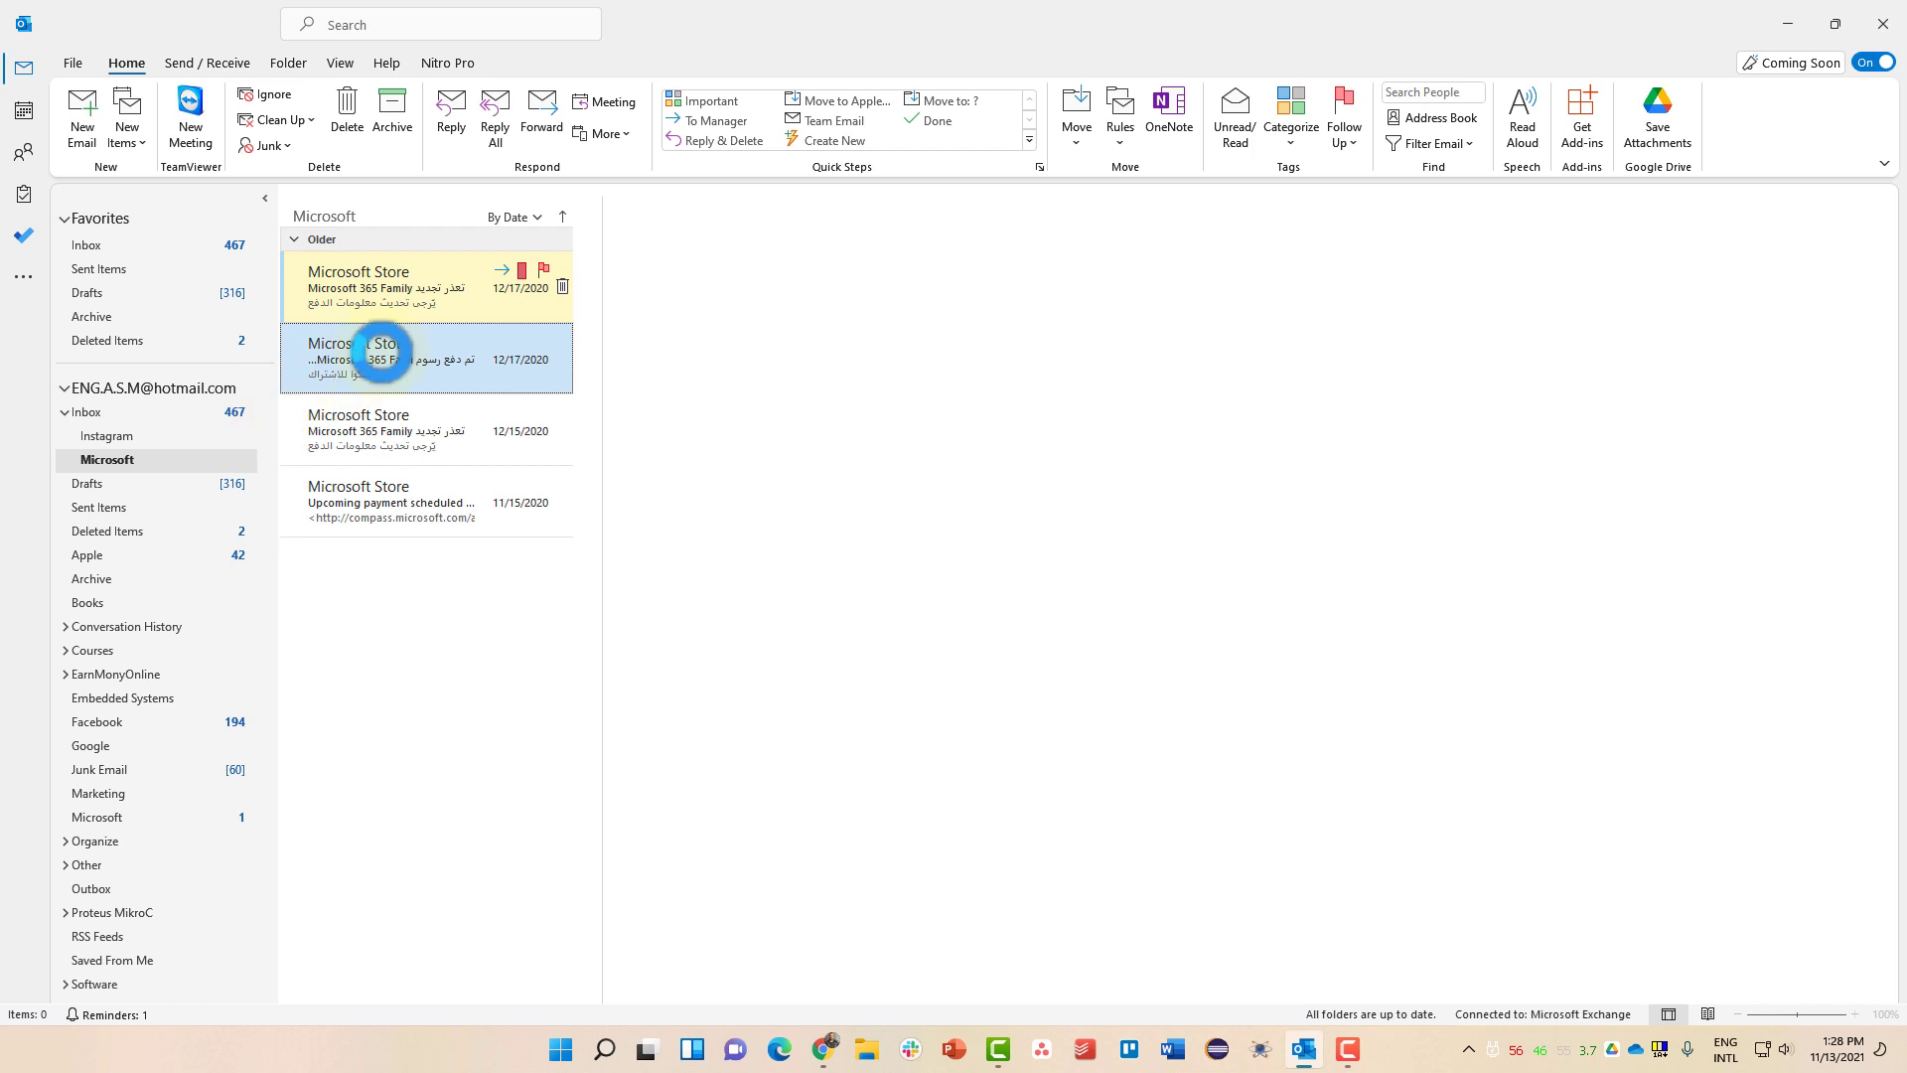
pyautogui.rightClick(544, 271)
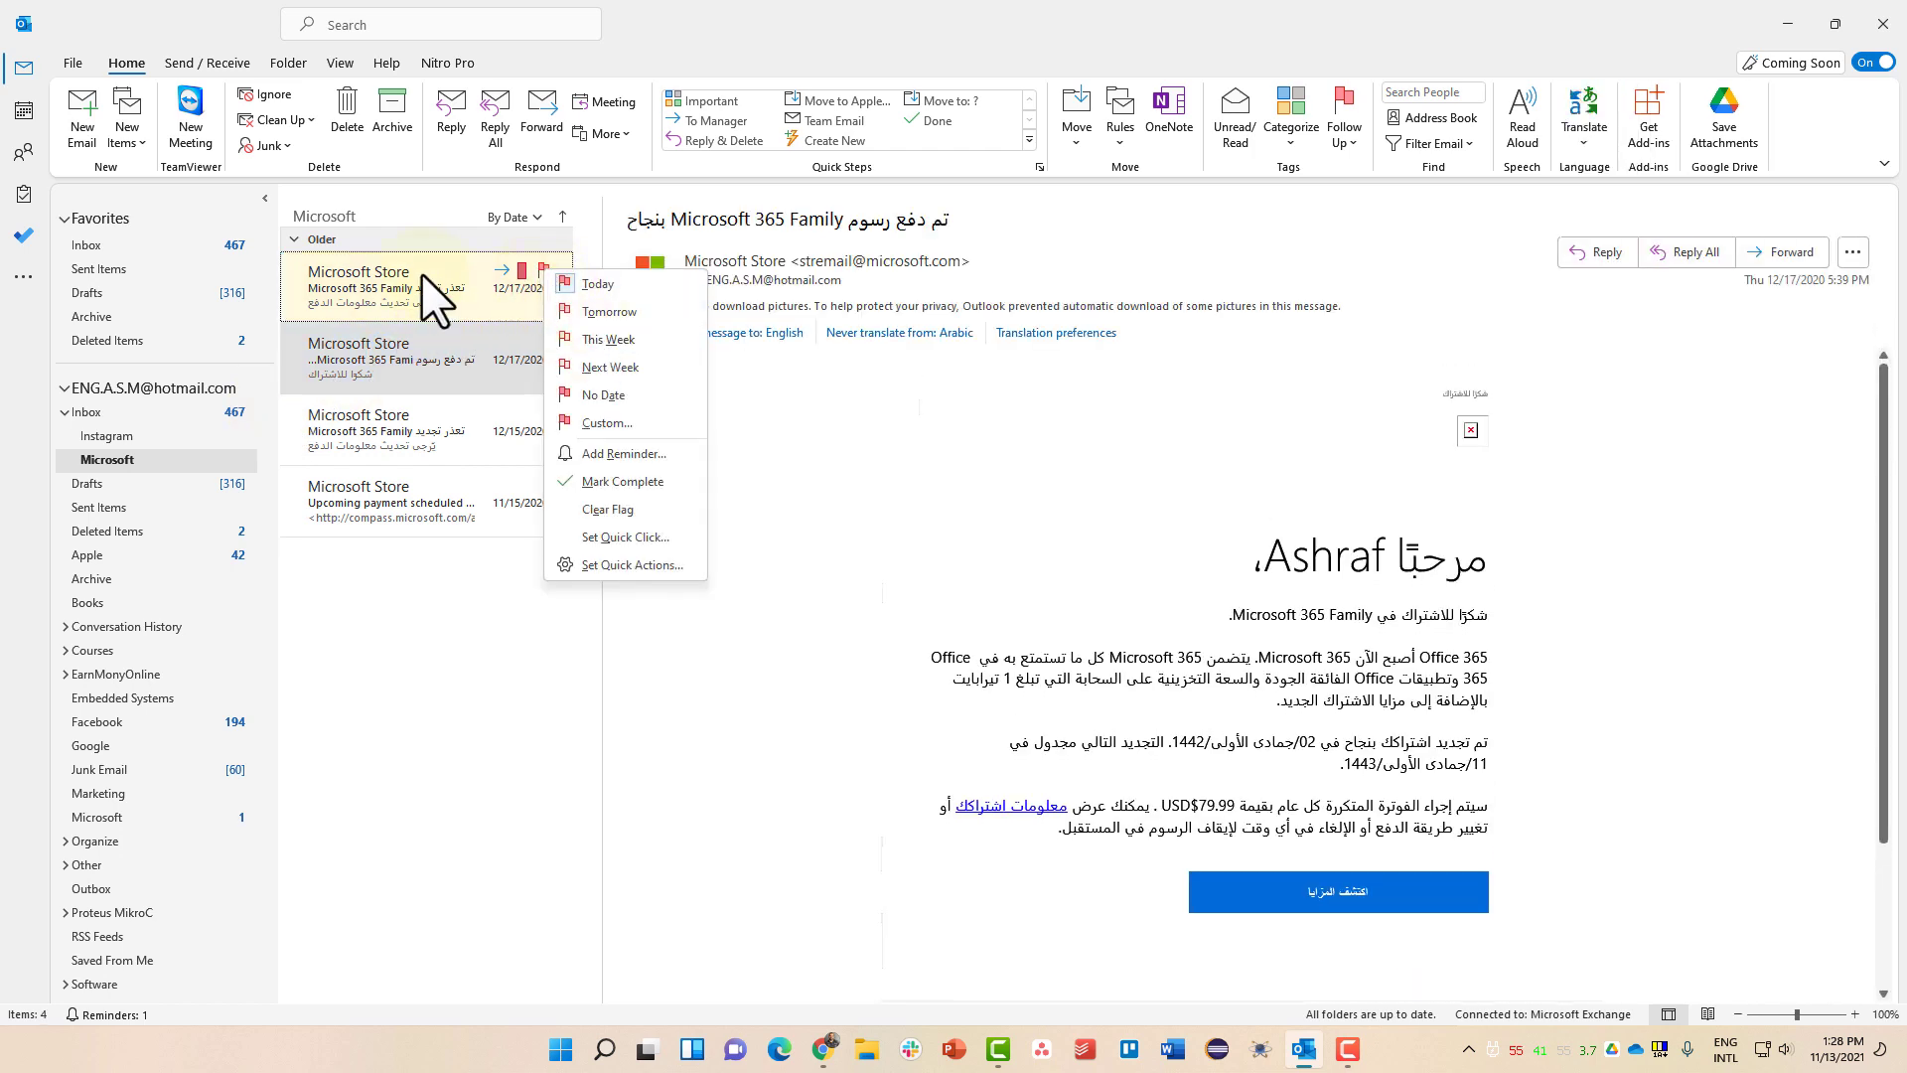
pyautogui.click(582, 338)
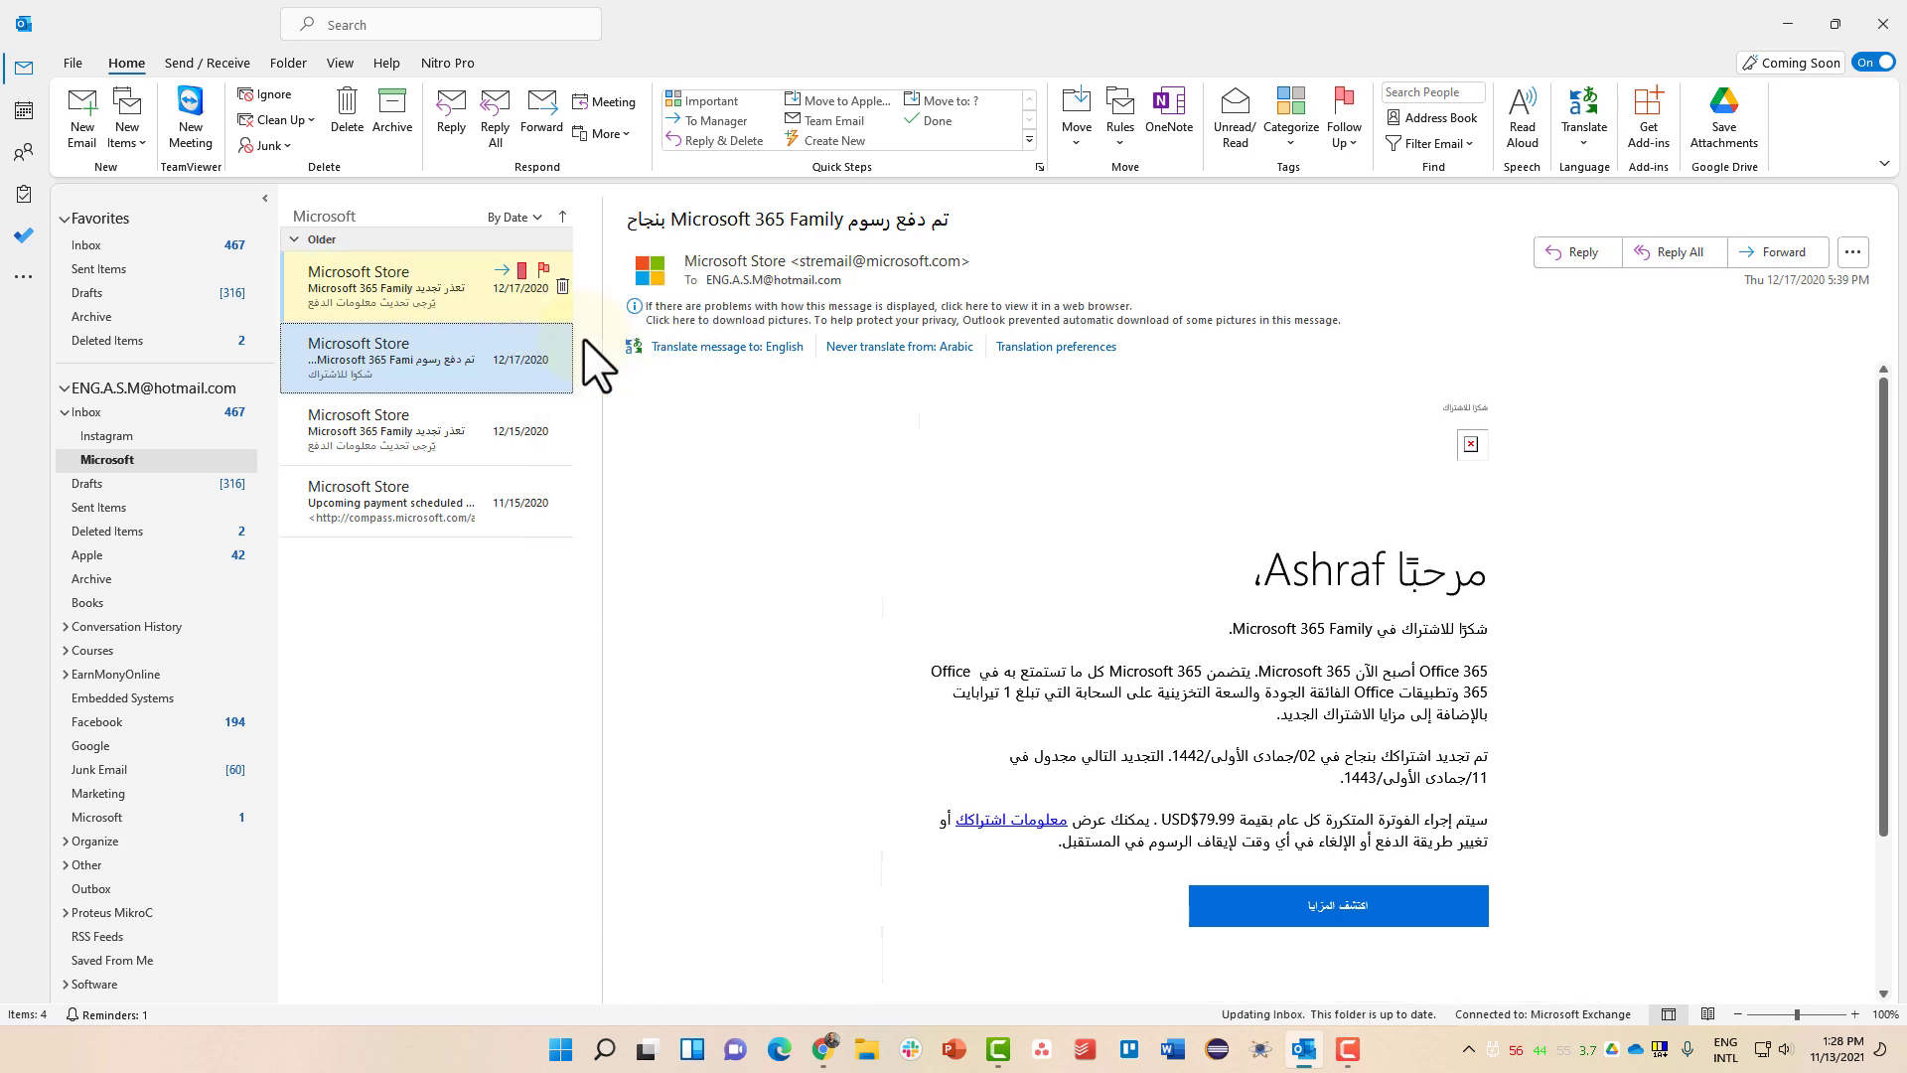
pyautogui.click(26, 200)
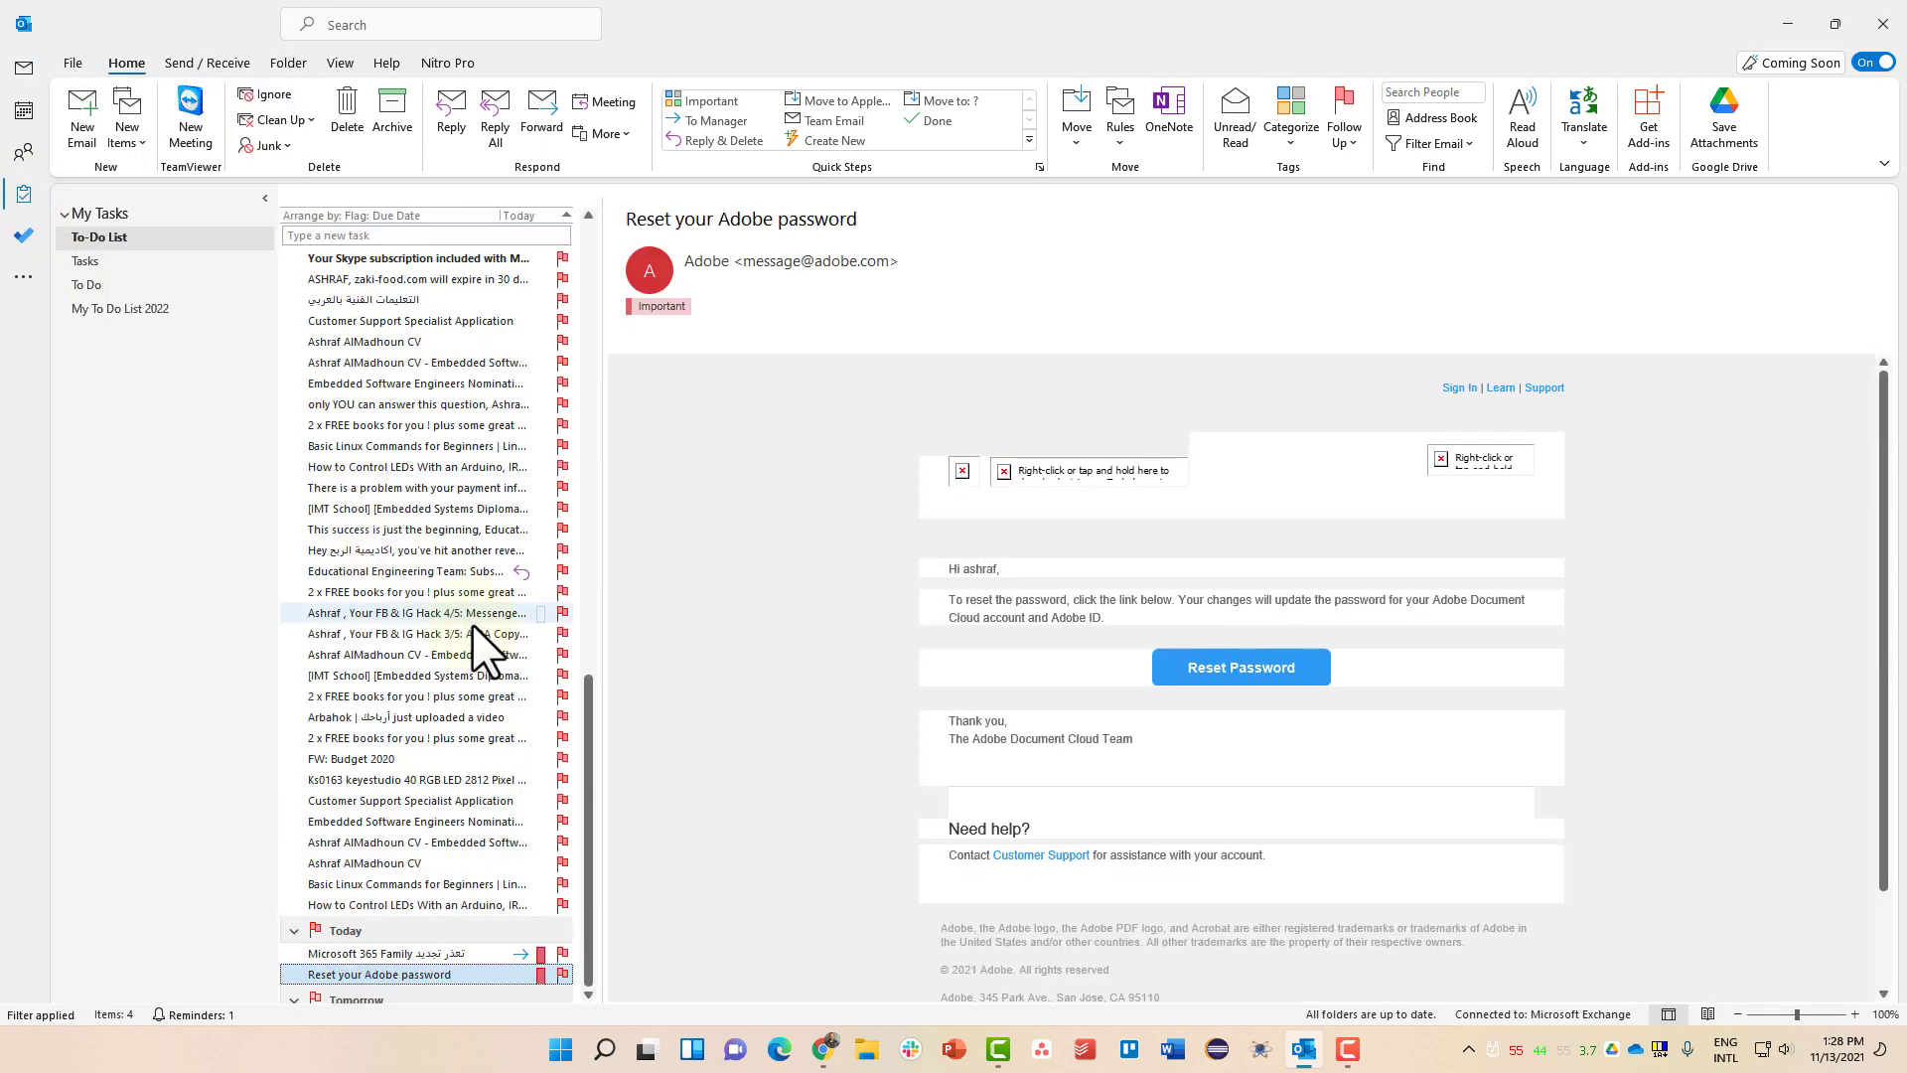
pyautogui.scroll(-3, 447, 789)
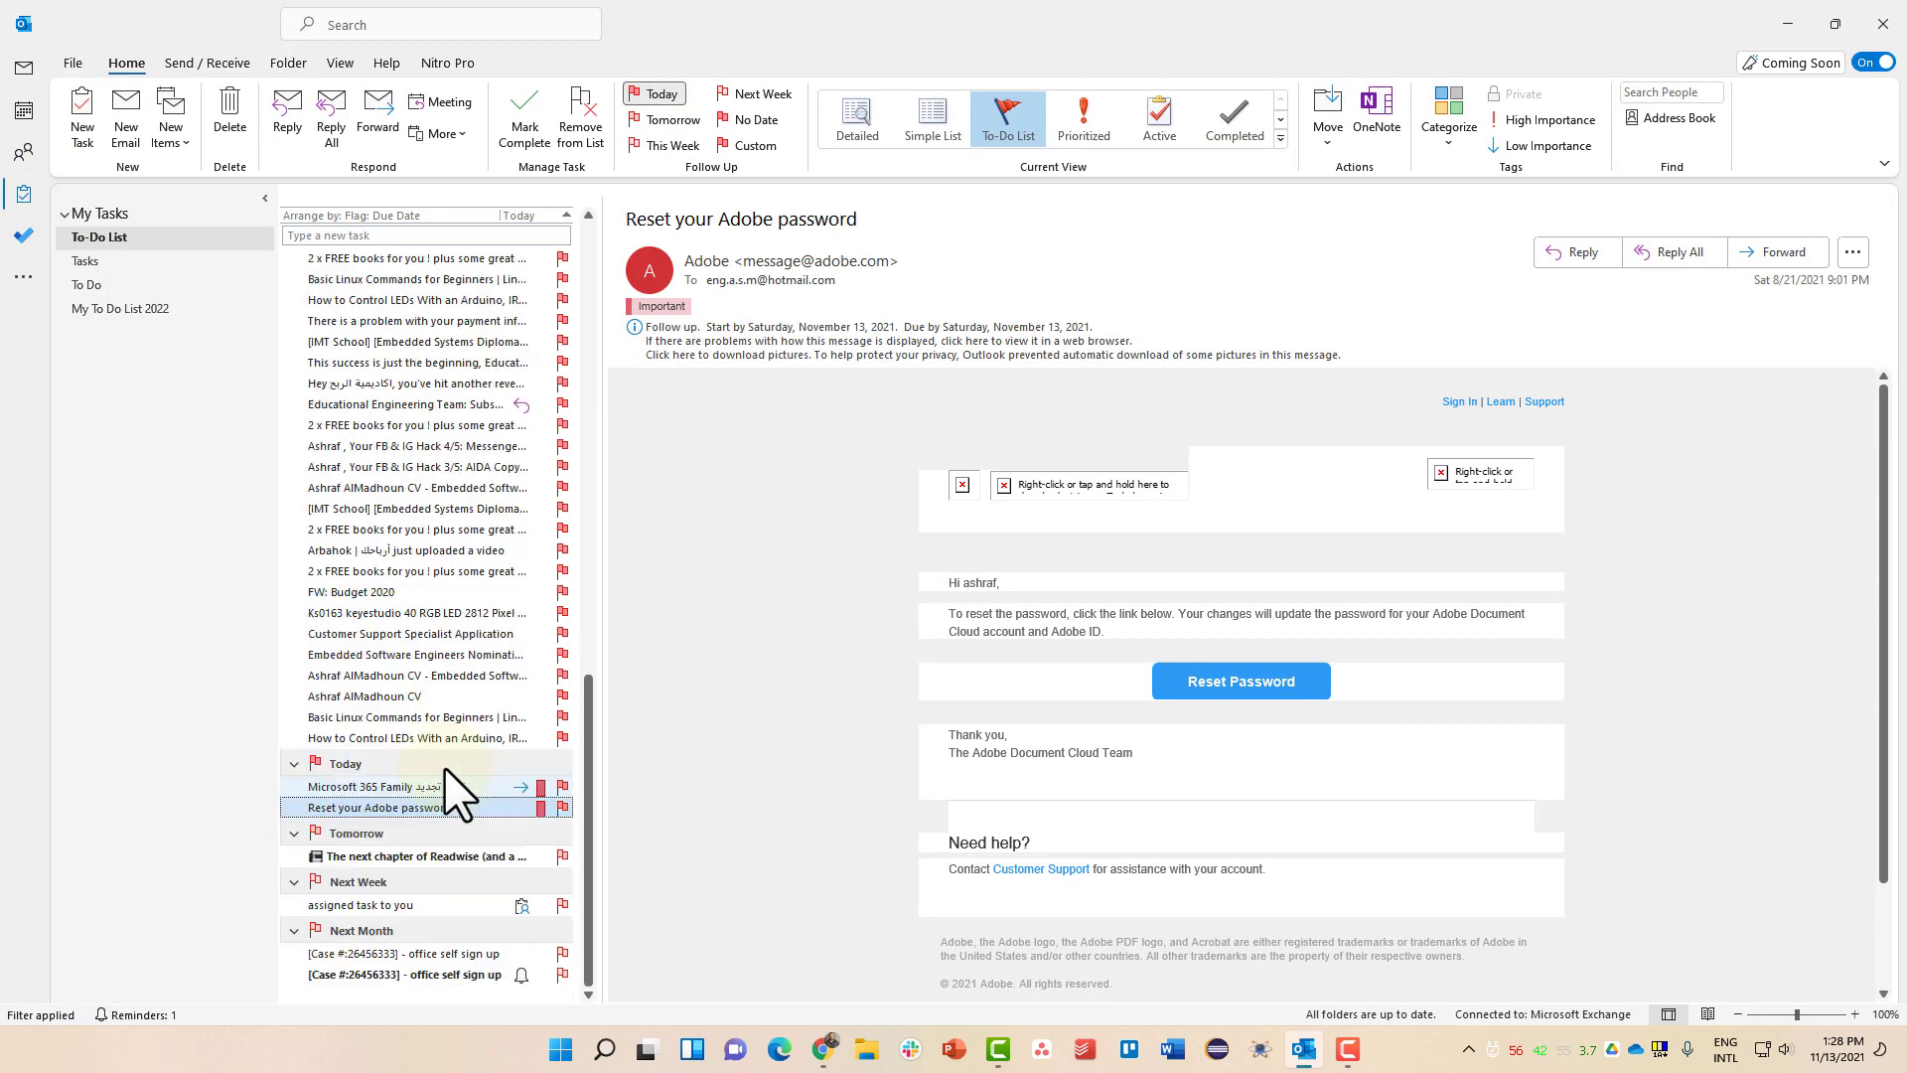